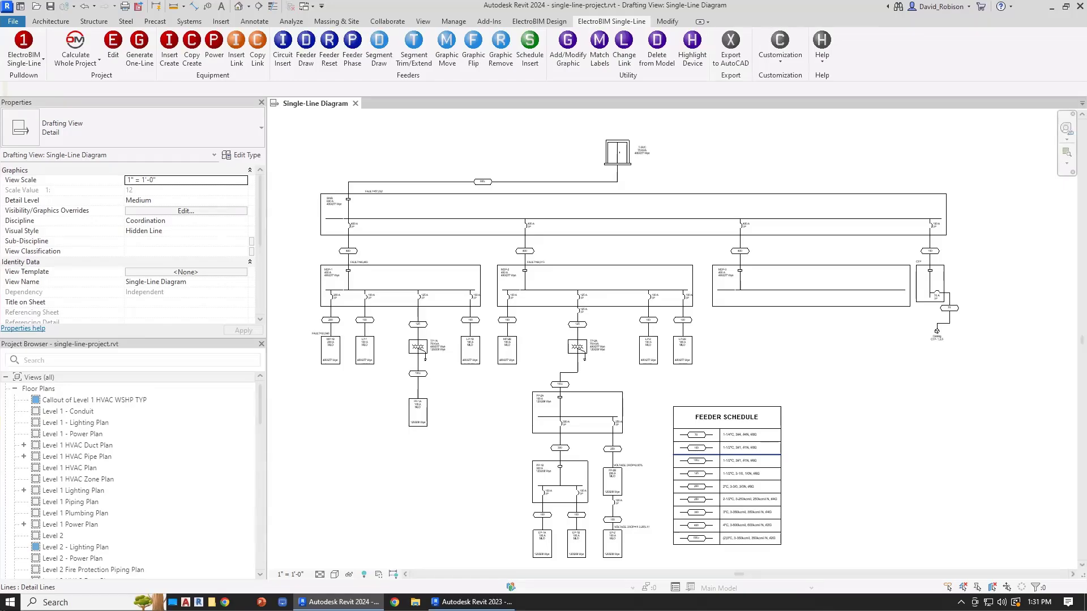
Open the ElectroBIM customization folder from the Single-Line user options.
scroll(642, 498, "up", 5)
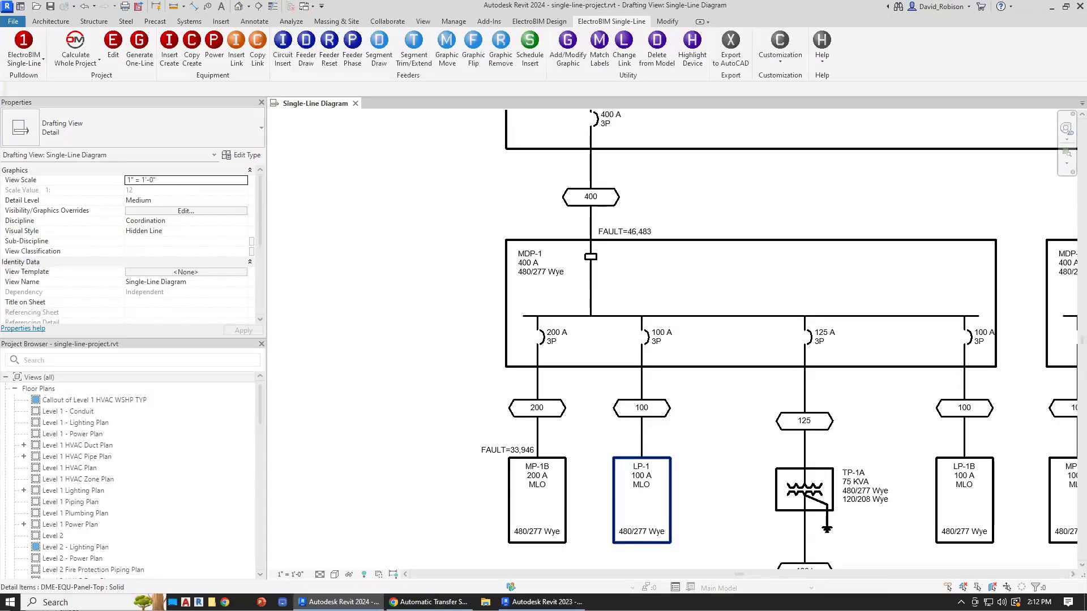
left_click(779, 51)
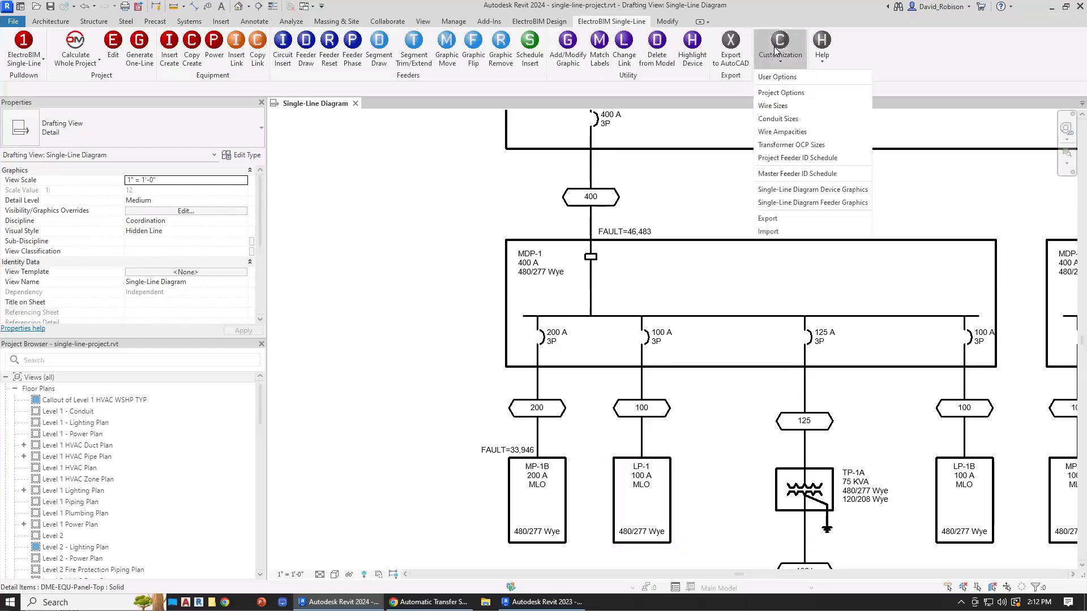
left_click(786, 78)
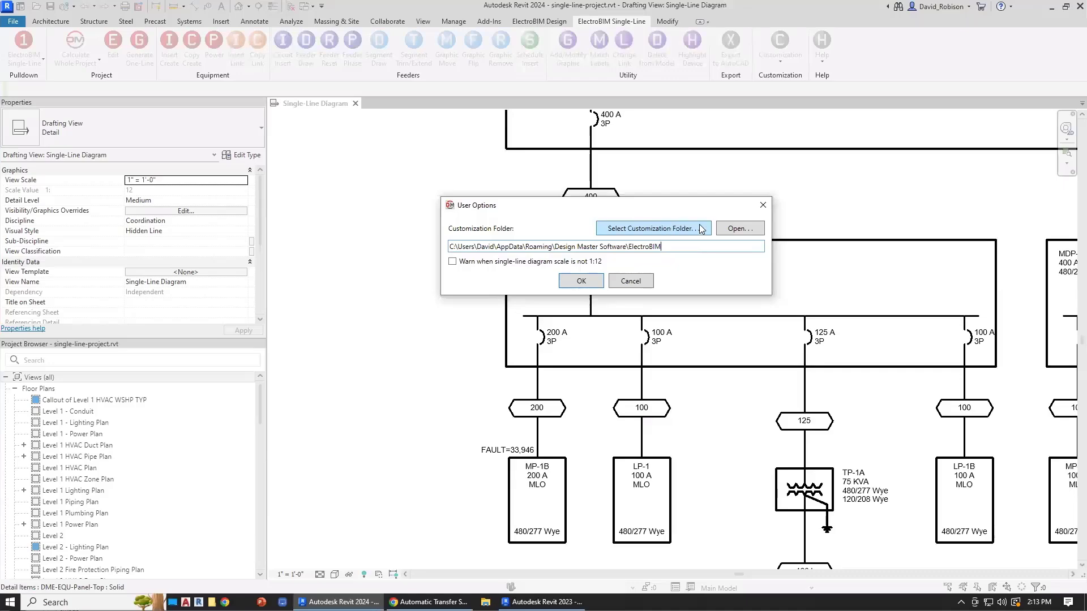
left_click(732, 232)
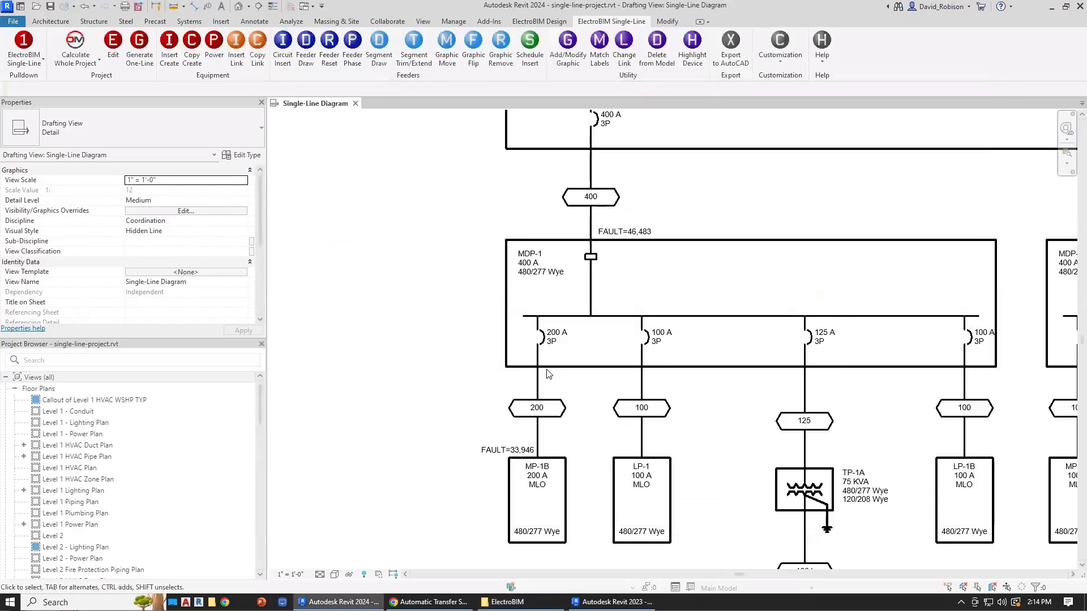
Open the family of the 200 A circuit breaker symbol under MDP-1 for editing and view its labelled dimensions.
scroll(538, 377, "up", 5)
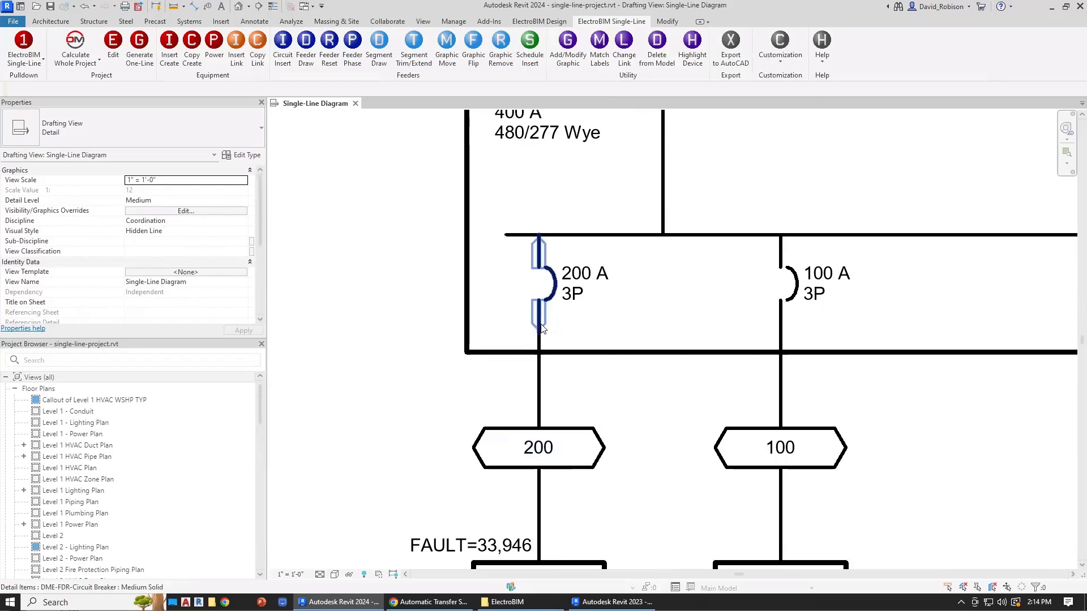
left_click(540, 322)
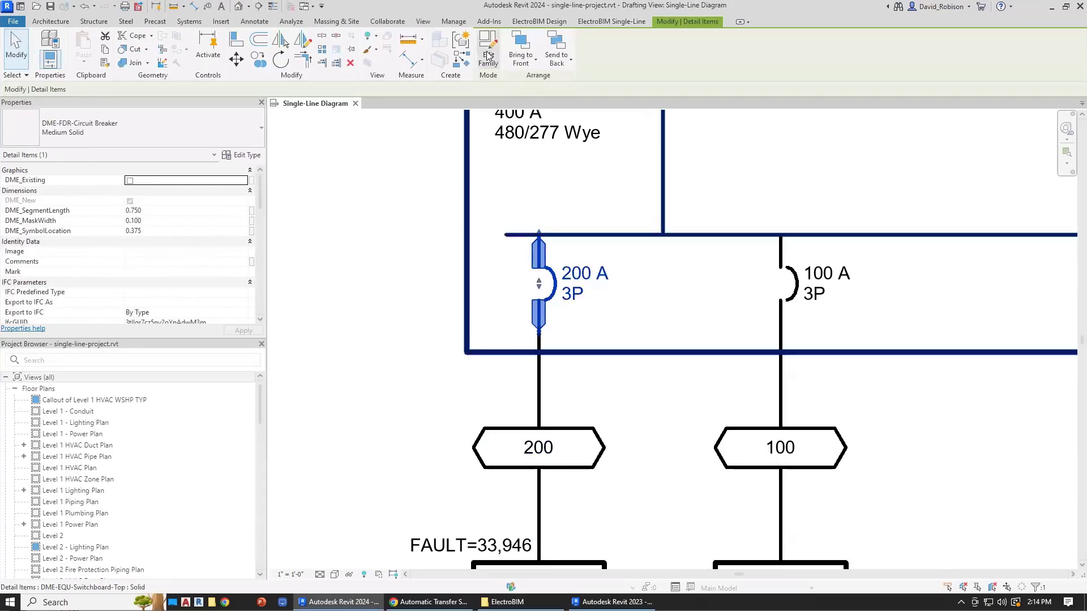
left_click(488, 50)
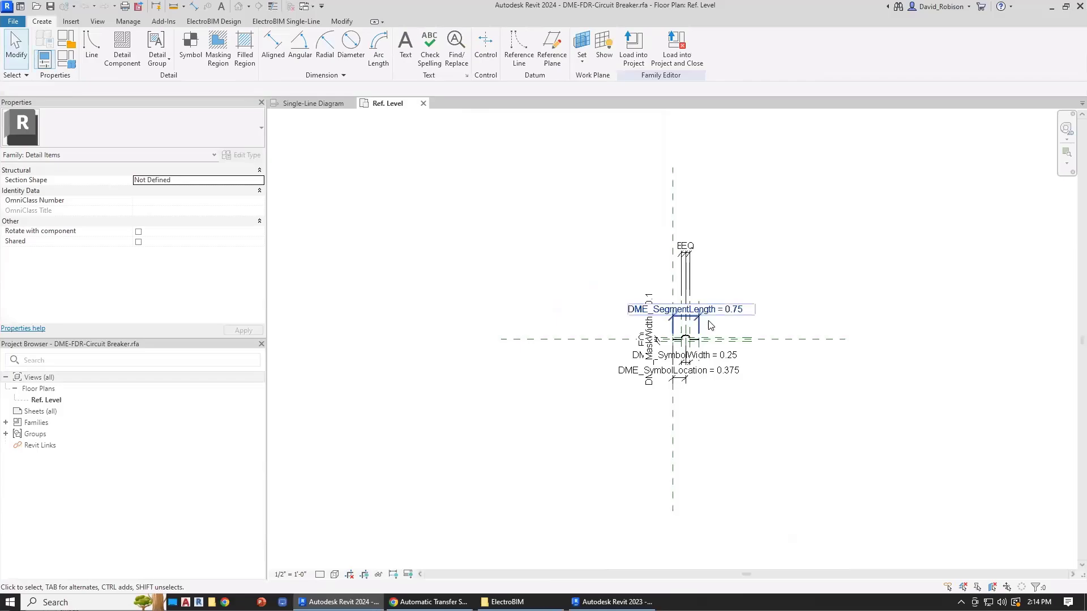
scroll(708, 327, "up", 3)
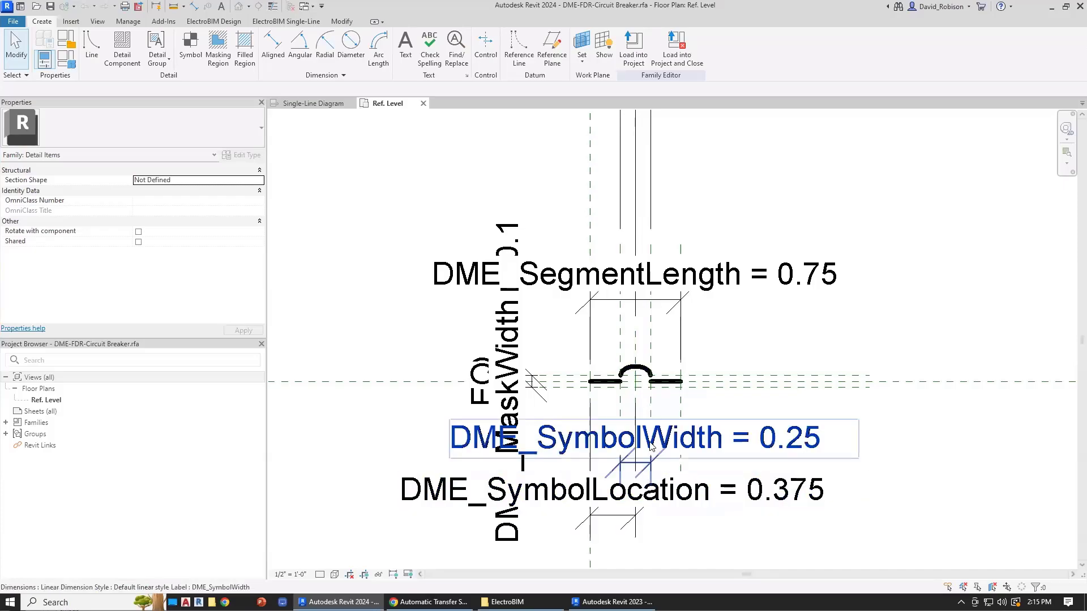
Return to the single-line diagram and shift the 200 A breaker symbol down its segment to a symbol location of about 0.430.
left_click(314, 104)
left_click(545, 310)
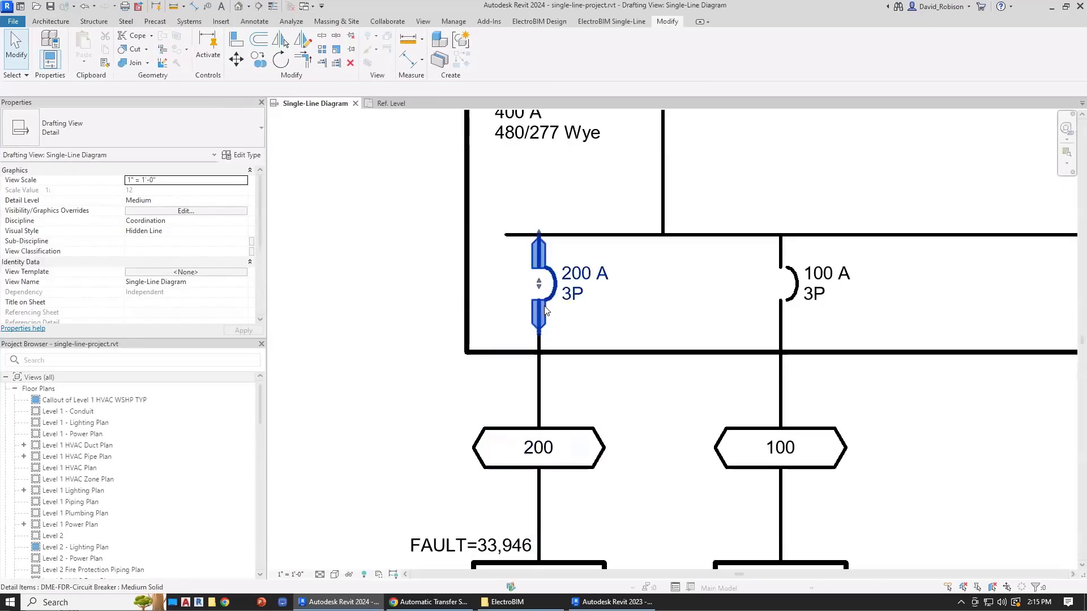
mouse_move(539, 284)
left_mouse_down()
mouse_move(540, 262)
mouse_move(541, 293)
left_mouse_up()
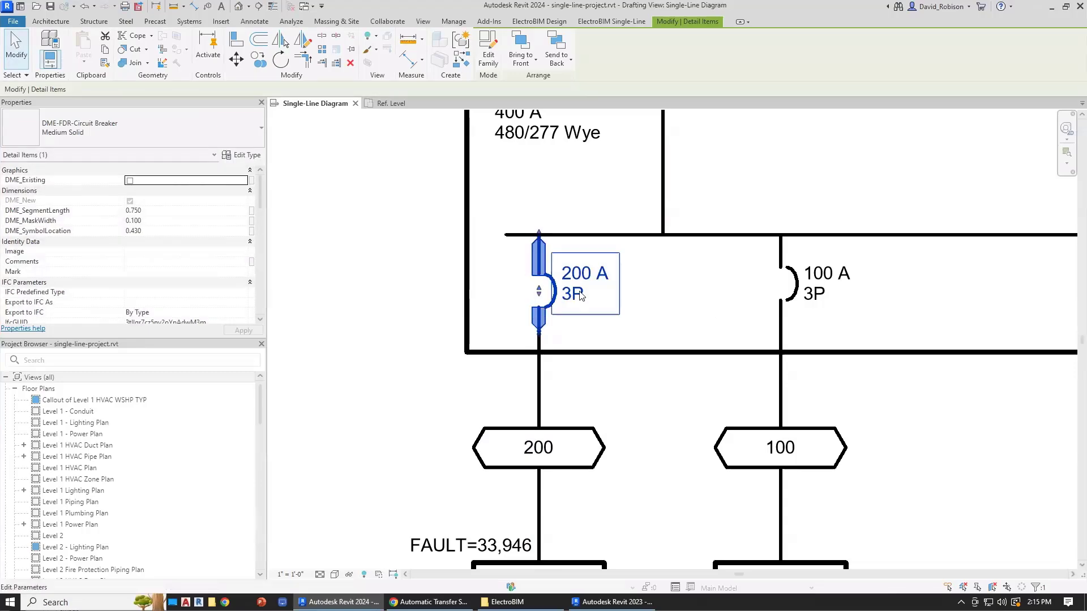
Examine the DME_SegmentLength dimension in the circuit breaker family and return to the single-line diagram.
double_click(537, 262)
left_click(742, 281)
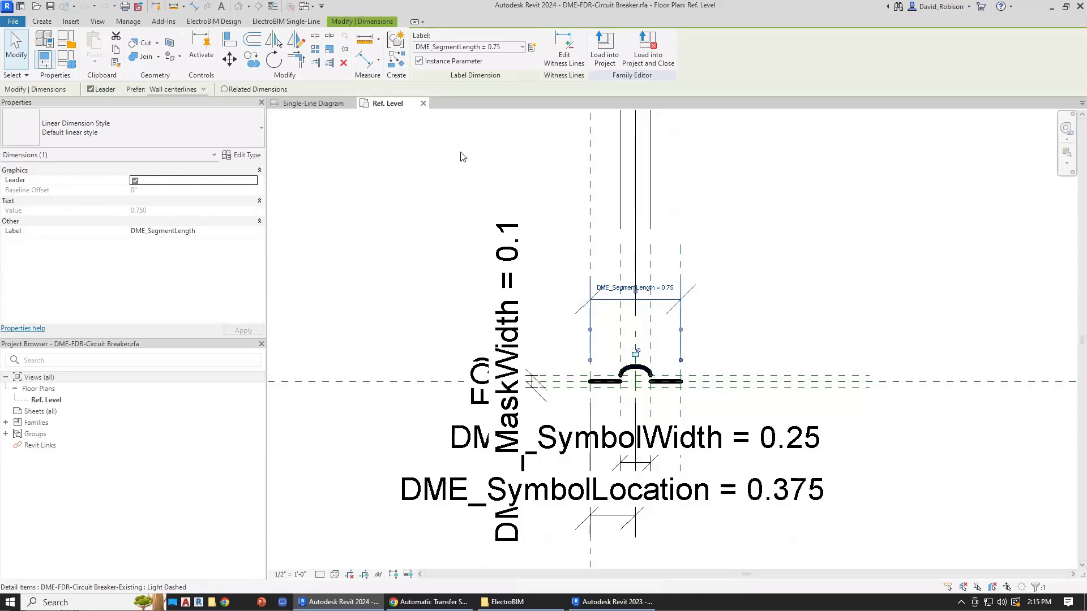
left_click(314, 102)
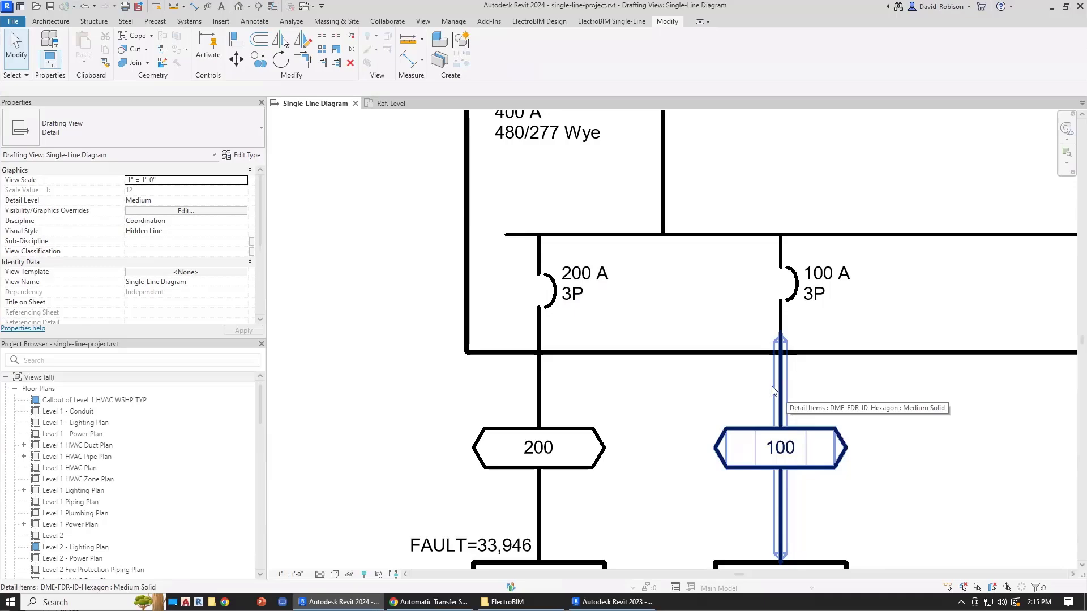
double_click(481, 232)
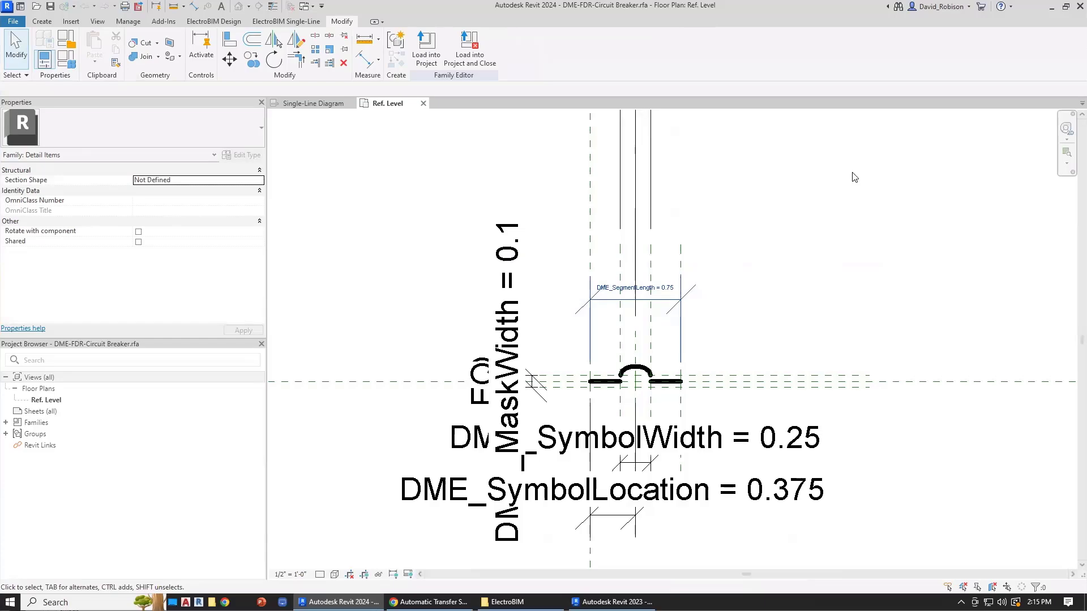
key("ctrl+Tab")
Open the family of the 200 hexagon feeder ID for editing and display its family types.
left_click(575, 430)
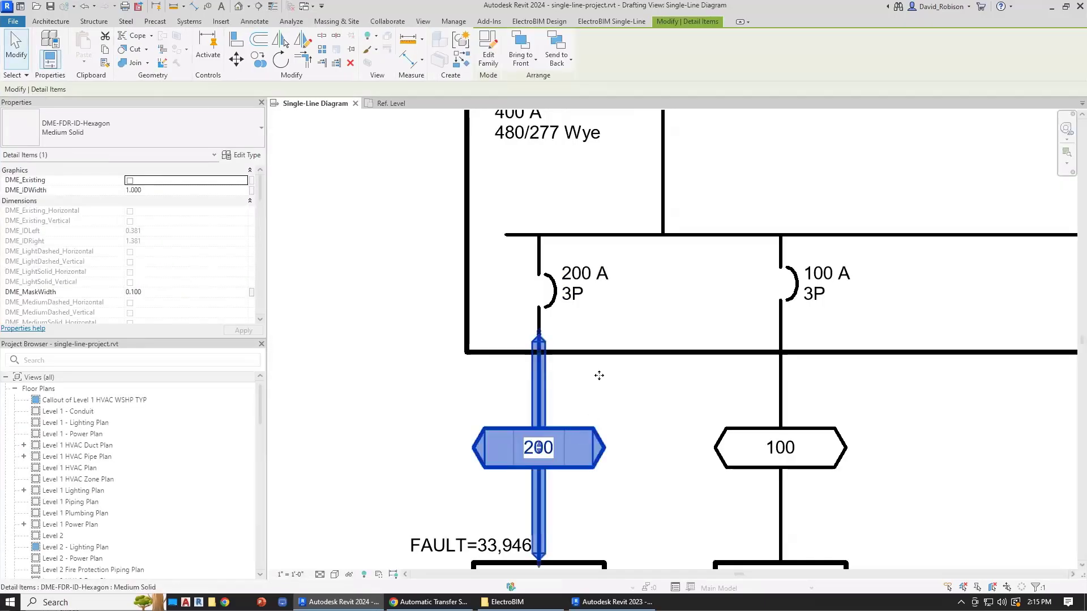
left_click(492, 53)
key("f")
key("t")
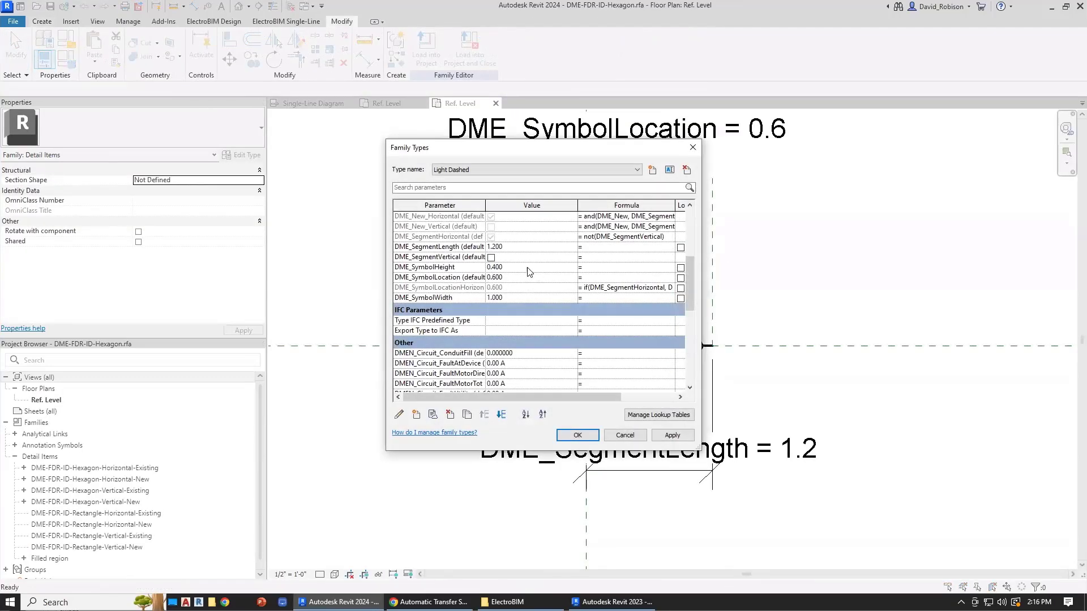
Examine the DME_SymbolHeight and DME_SymbolWidth parameters against the hexagon symbol, then close the family types.
left_click(460, 267)
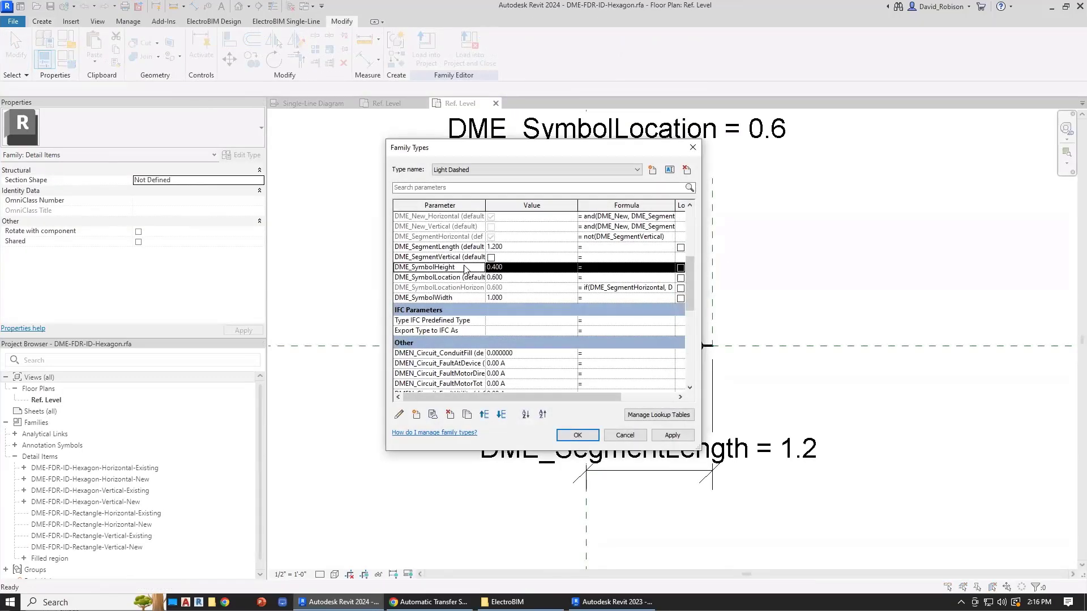
left_click(467, 299)
left_click_drag(499, 154, 358, 147)
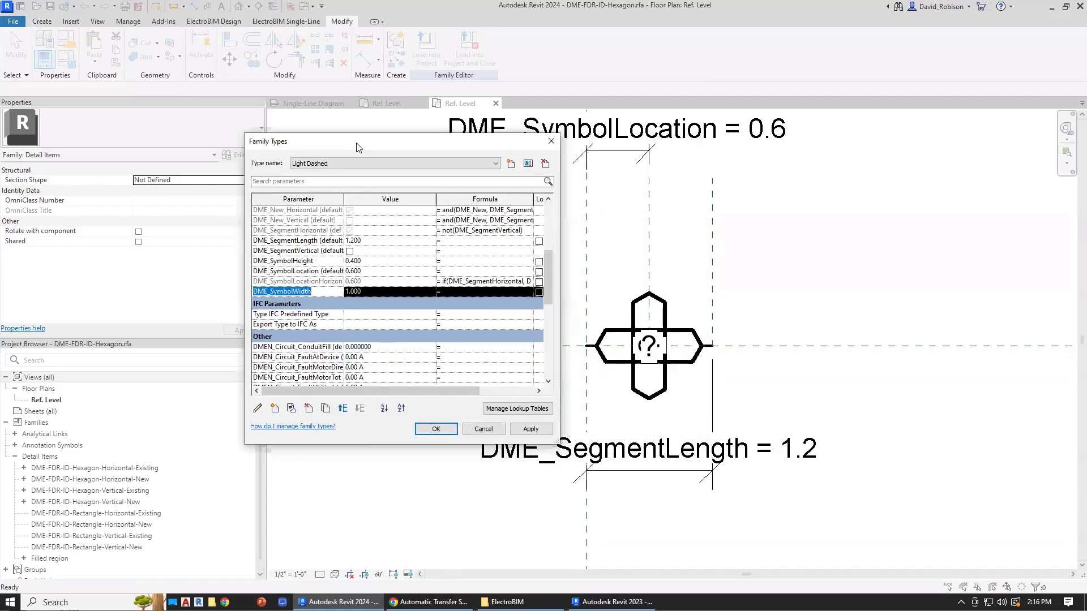
left_click(435, 429)
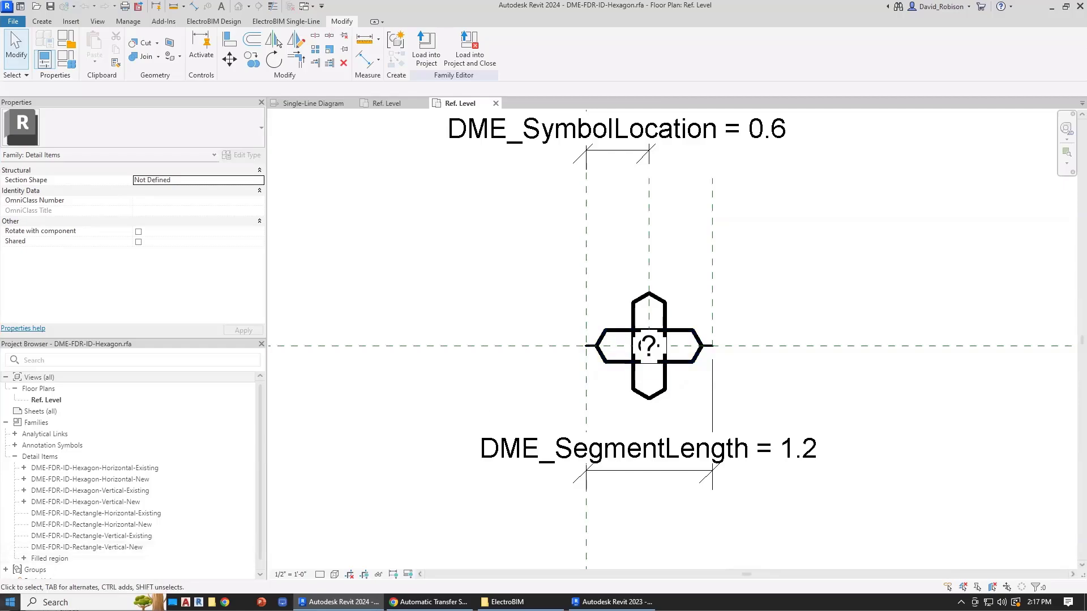
Find and launch Revit 2018.
left_click(11, 601)
type("revit 2018")
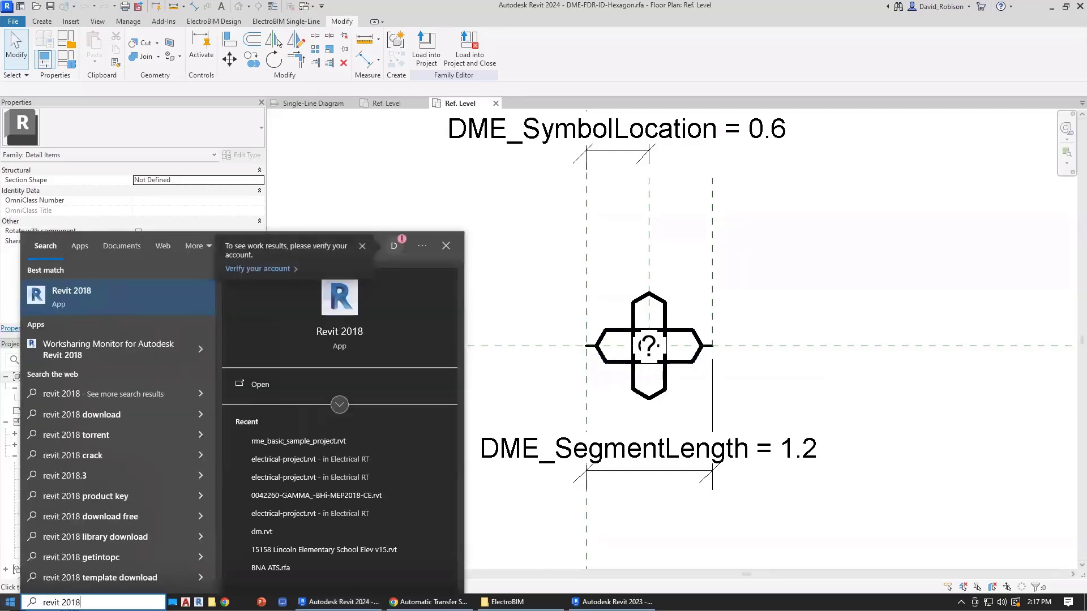
key("Return")
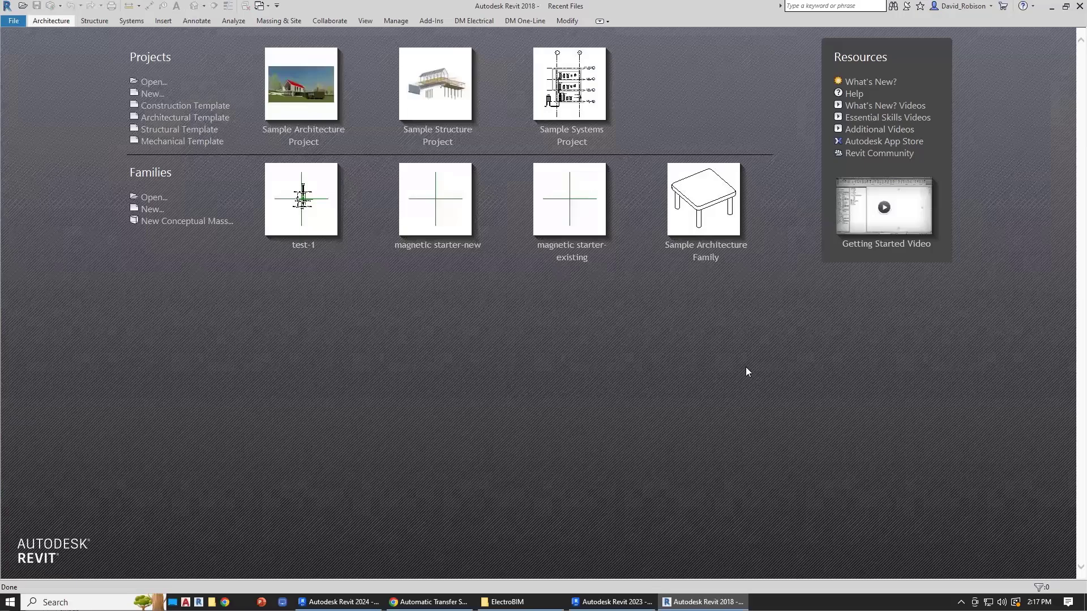
Start opening a file in Revit 2018 and browse to the ElectroBIM customization folder using its path copied from File Explorer.
key("ctrl+o")
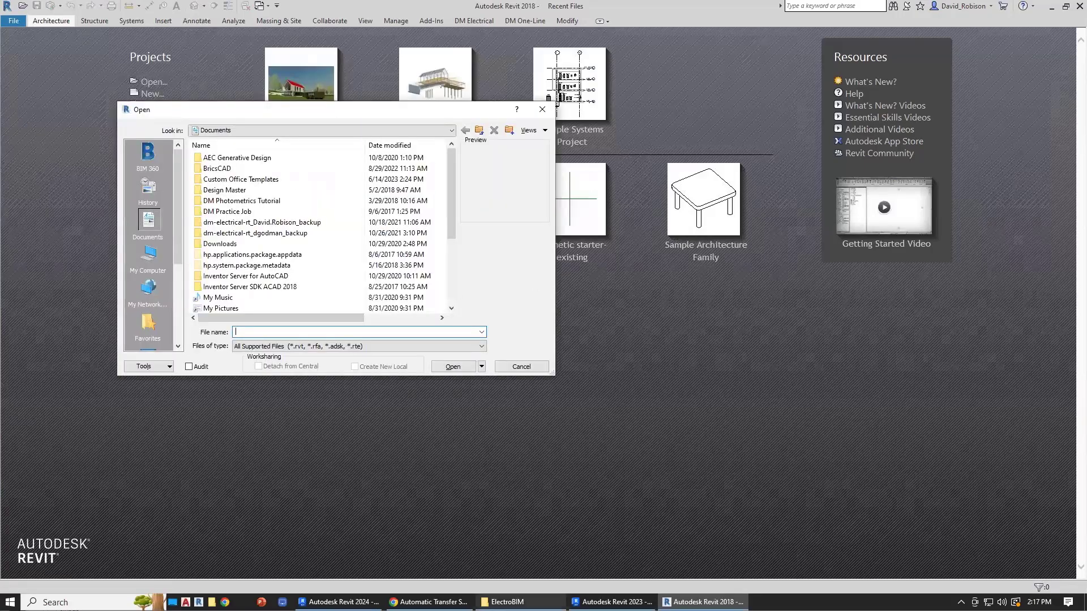
key("alt+Tab")
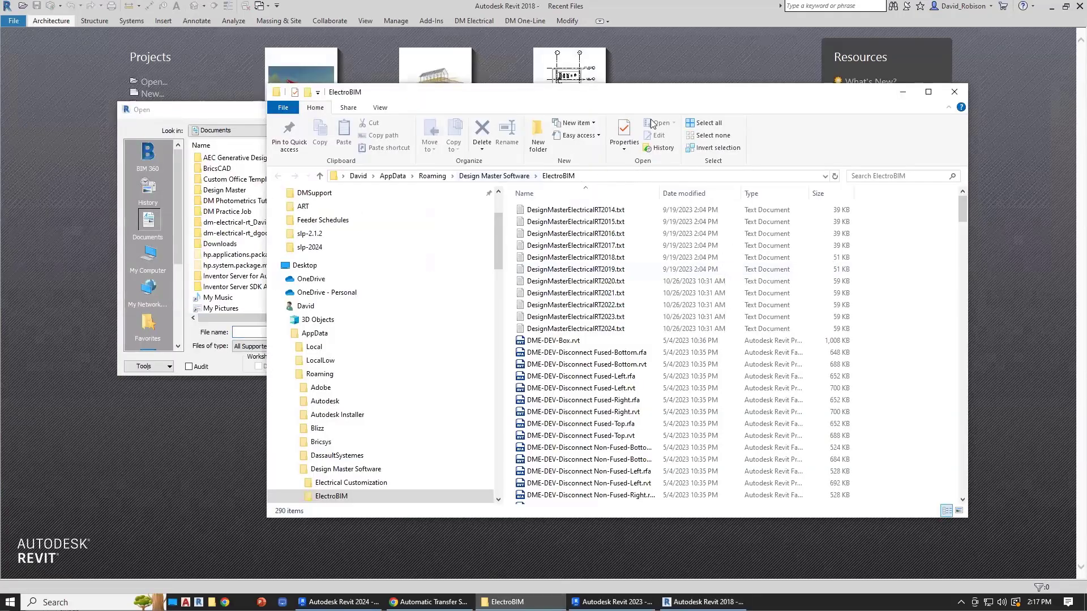
left_click(622, 176)
key("ctrl+c")
left_click(220, 105)
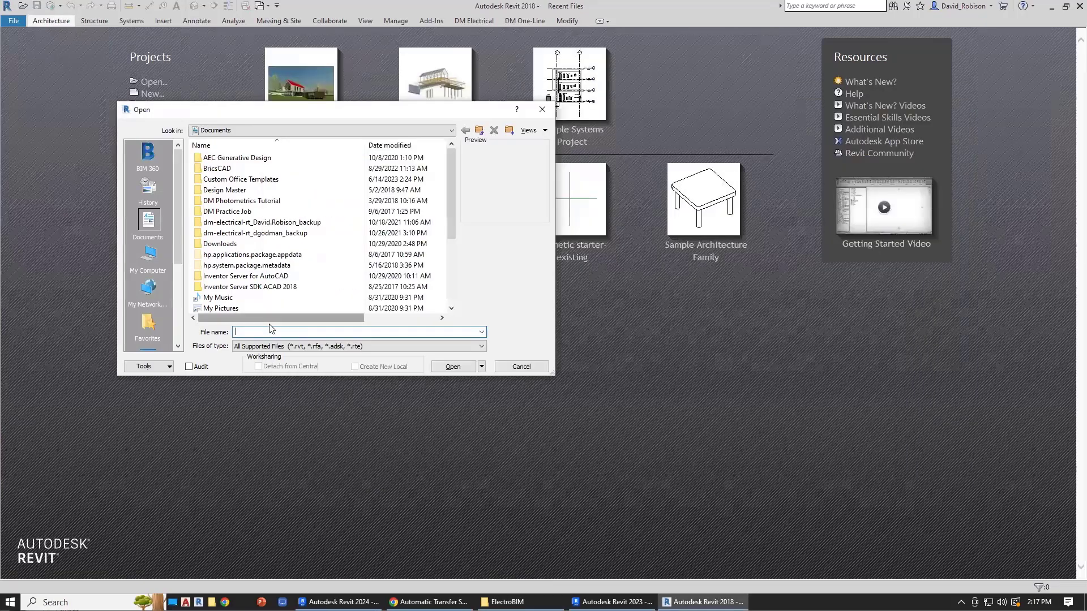
key("ctrl+v")
key("Return")
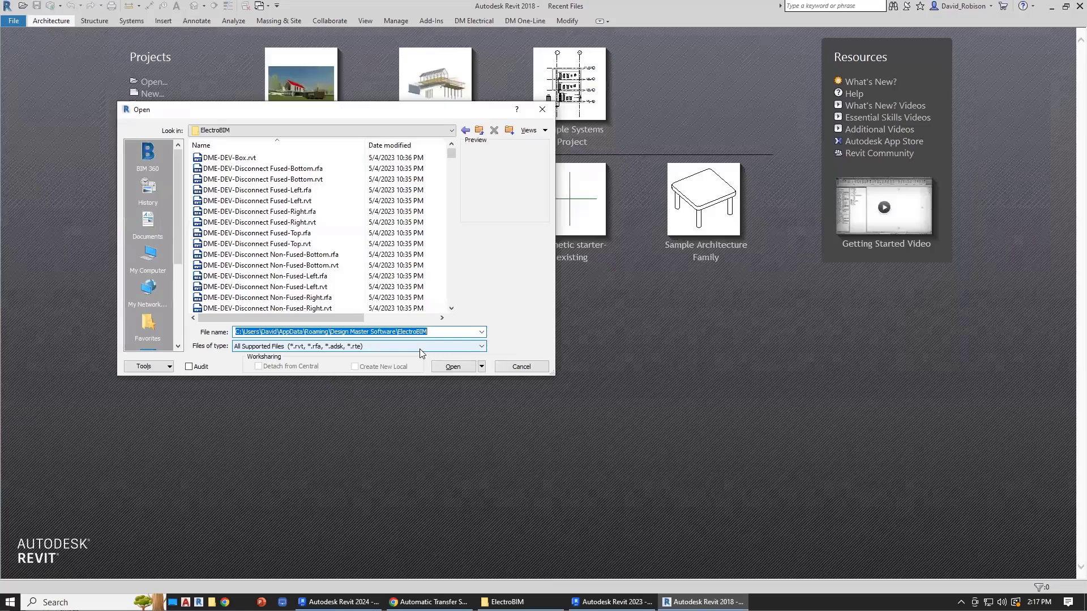
Filter the folder's files by *fdr* and open the DME-FDR-Circuit Breaker.rfa family.
type("*fdr*")
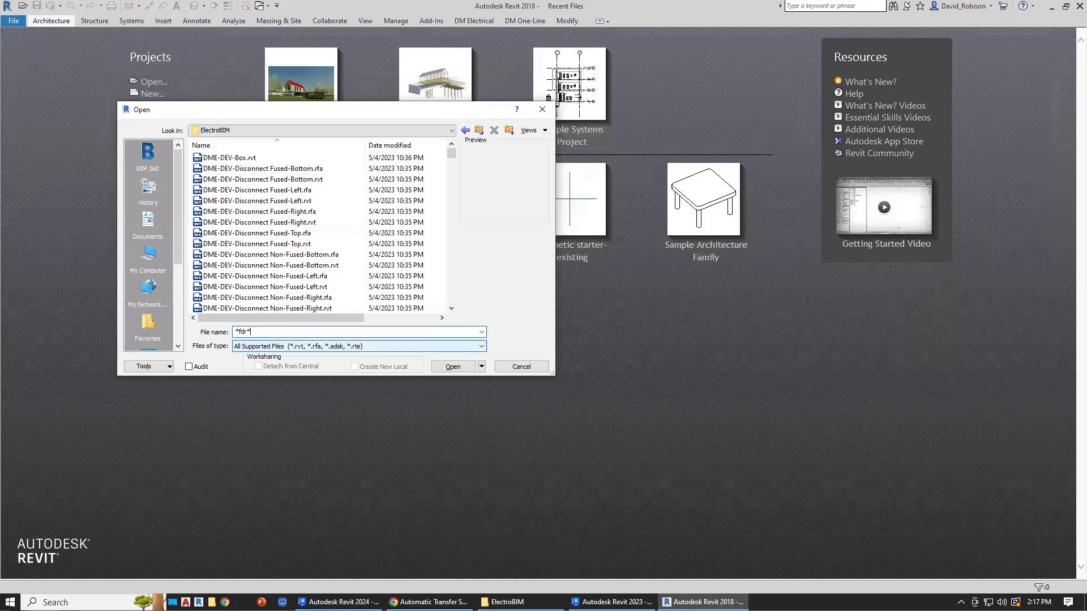
key("Return")
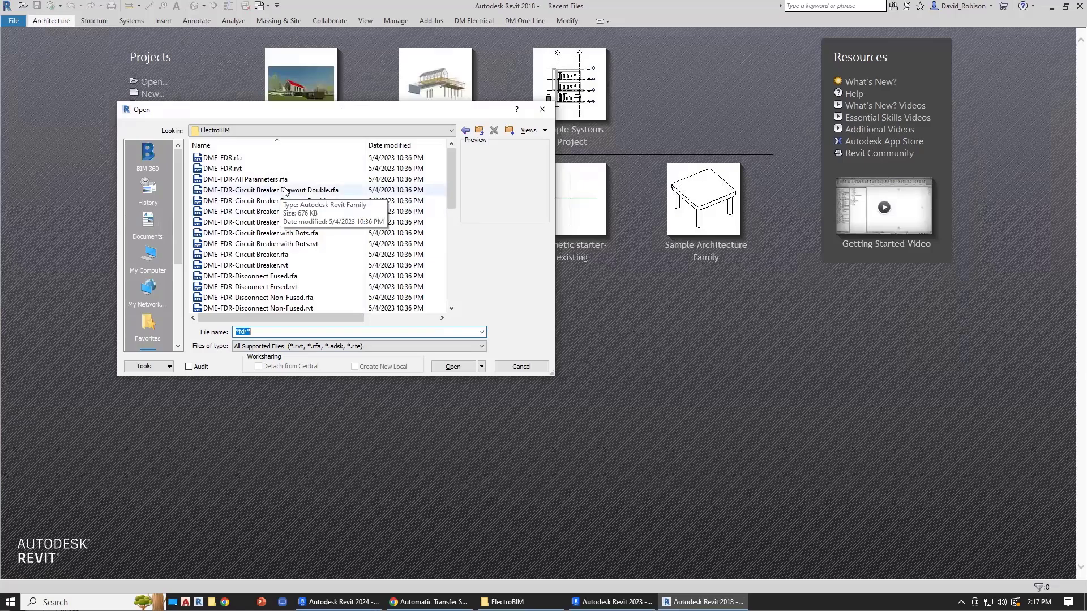
left_click(258, 180)
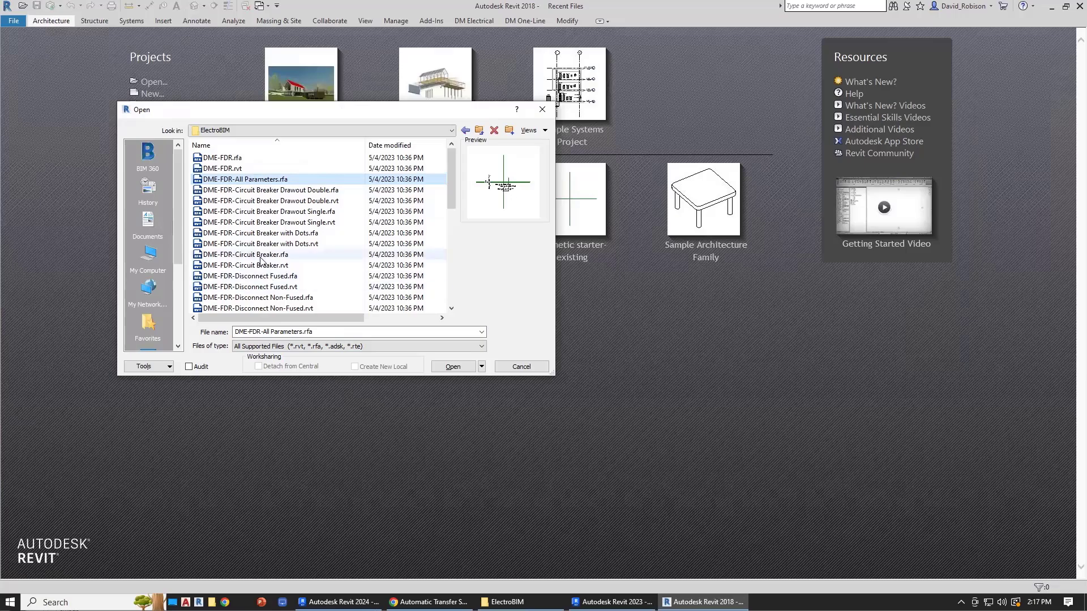
left_click(283, 255)
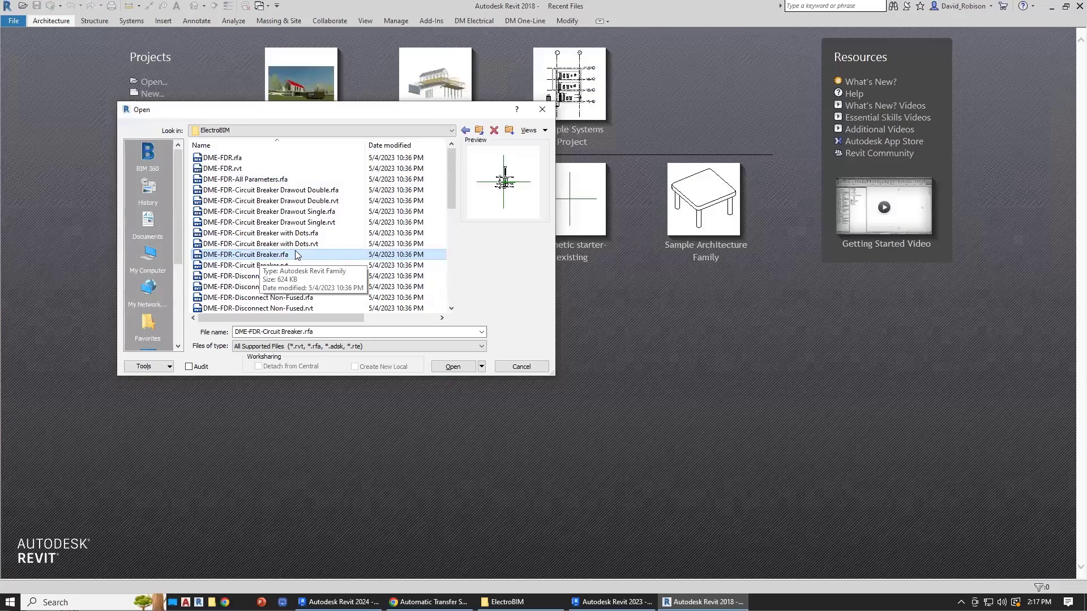
left_click(451, 368)
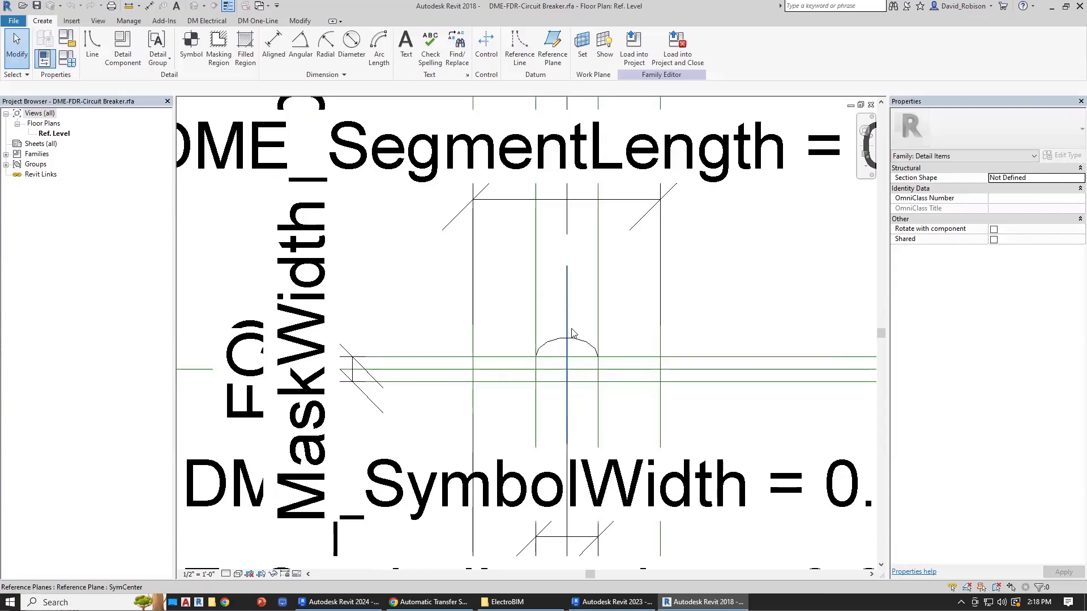
Select the nested DME-FDR-Circuit Breaker-New detail item on the breaker arc and open its family for editing.
scroll(571, 333, "up", 2)
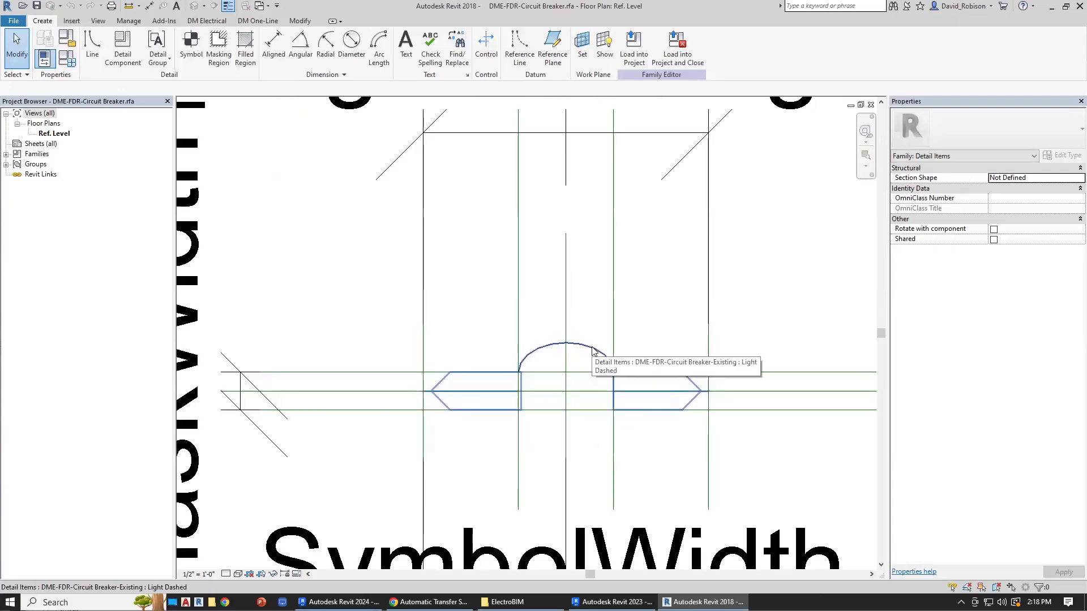
left_click(593, 351)
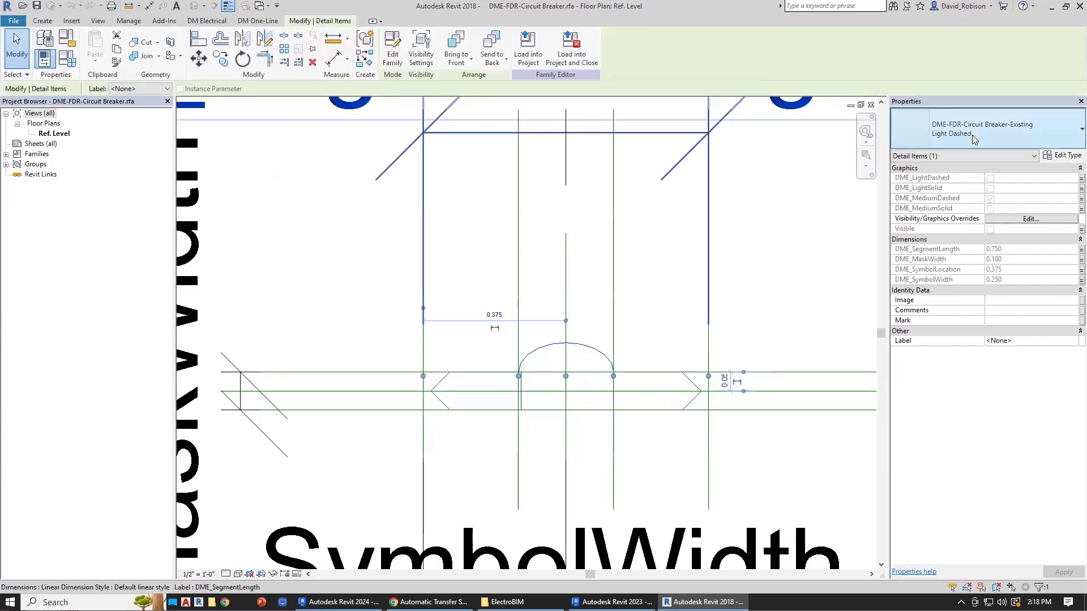
left_click(594, 348)
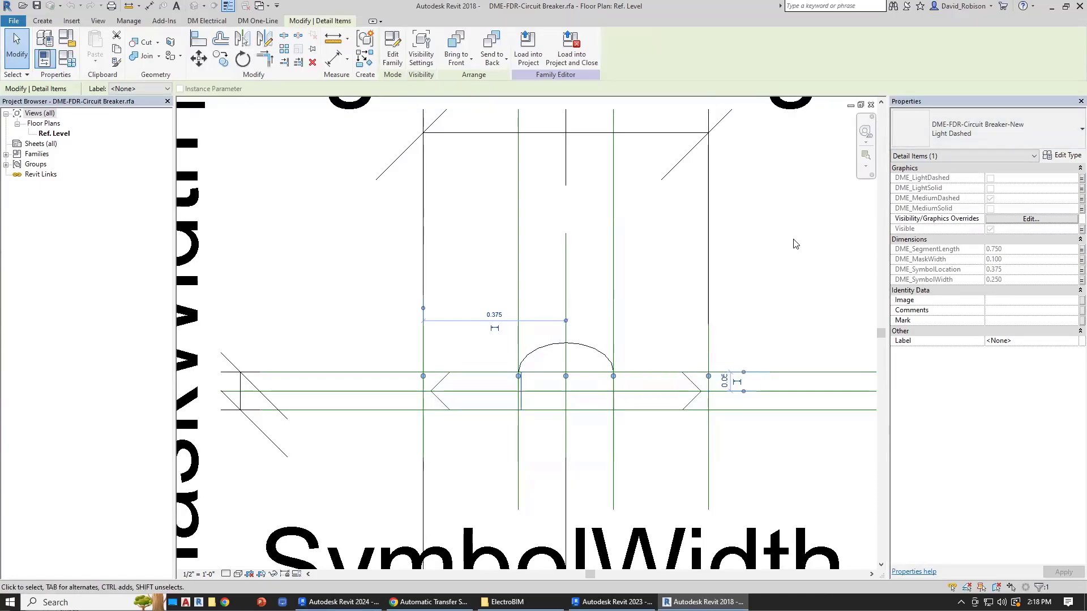
left_click(392, 48)
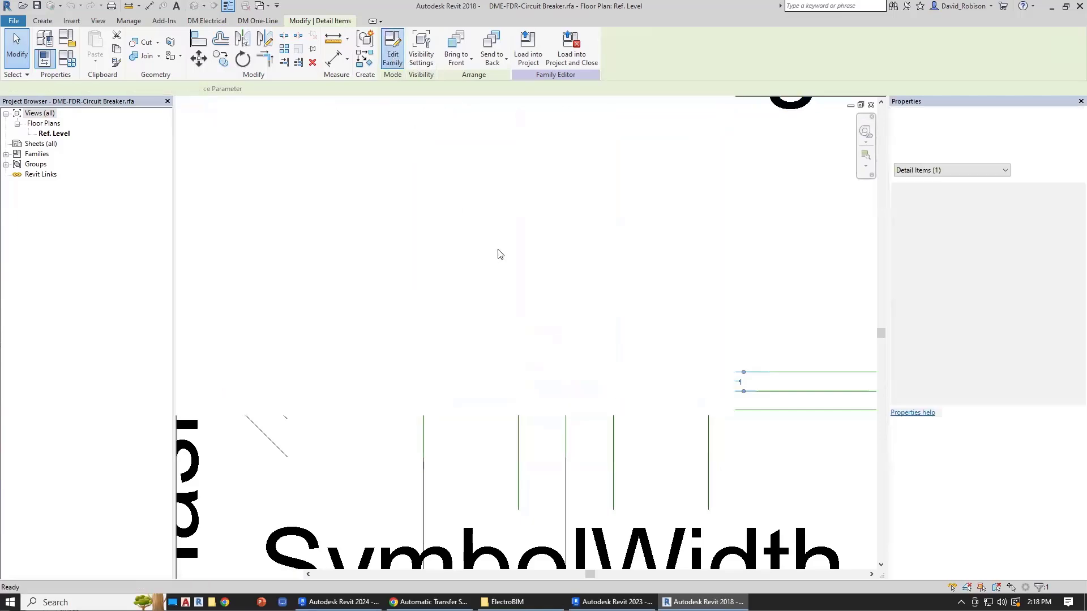
scroll(586, 358, "up", 5)
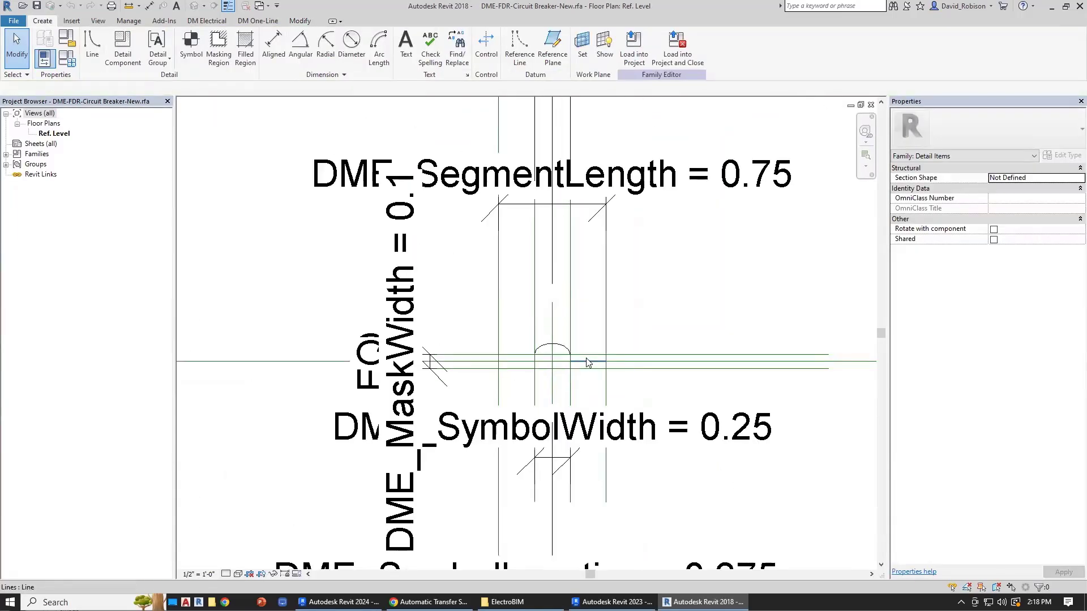
Save the circuit breaker nested family as a new family named fdr-starter-new on the Desktop.
left_click(14, 20)
mouse_move(43, 153)
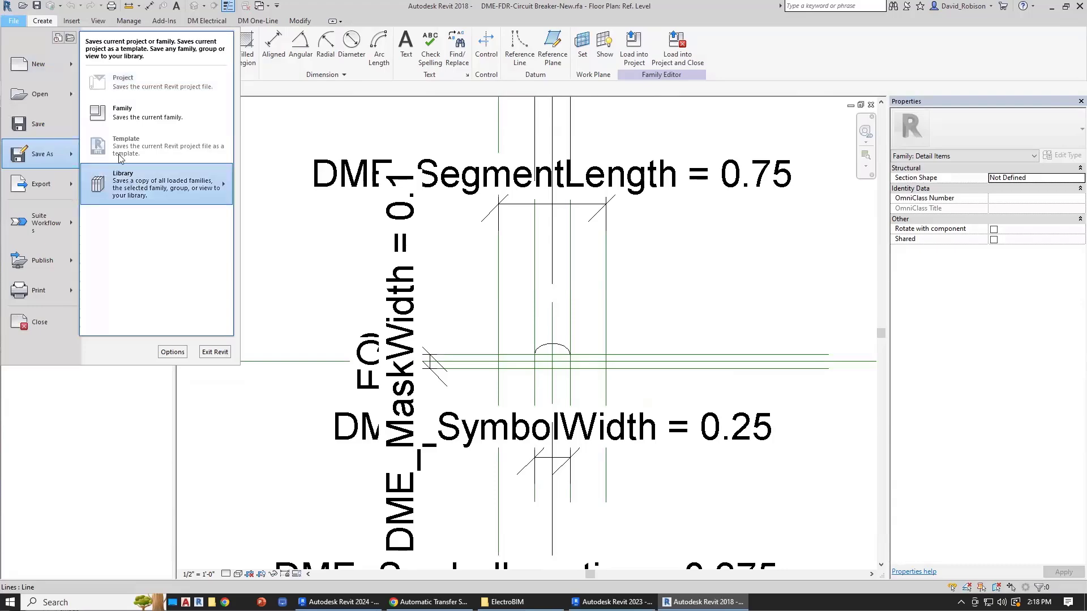
left_click(135, 114)
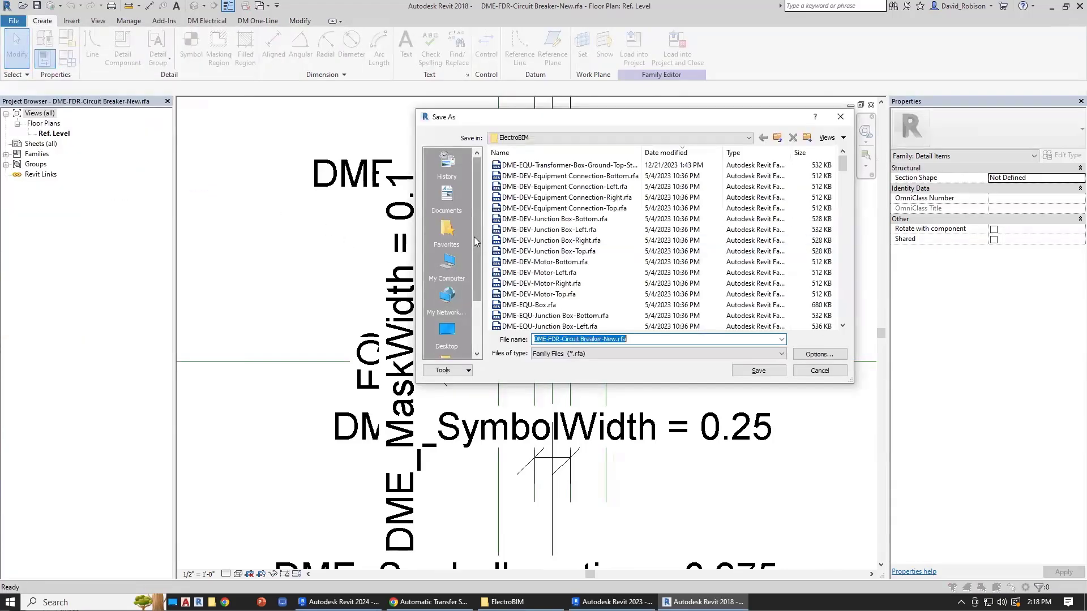
scroll(477, 244, "down", 1)
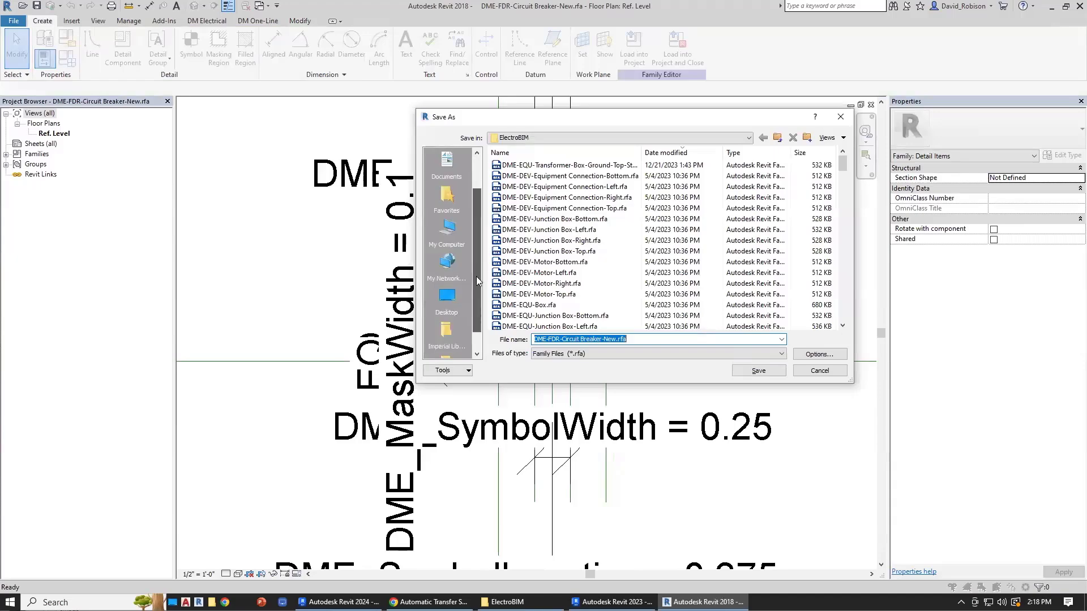
left_click(447, 295)
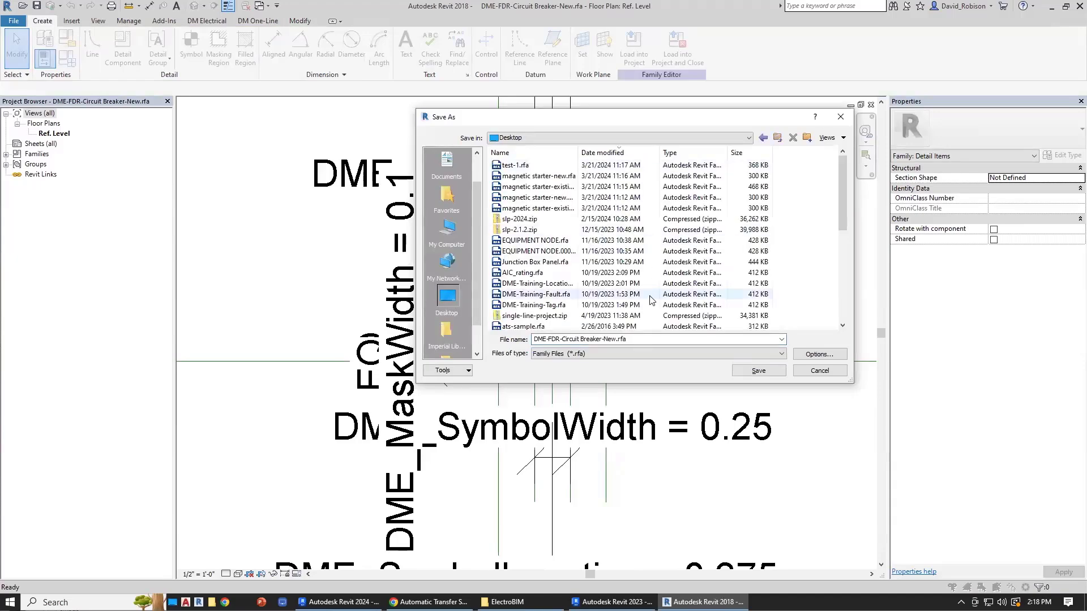
left_click(654, 340)
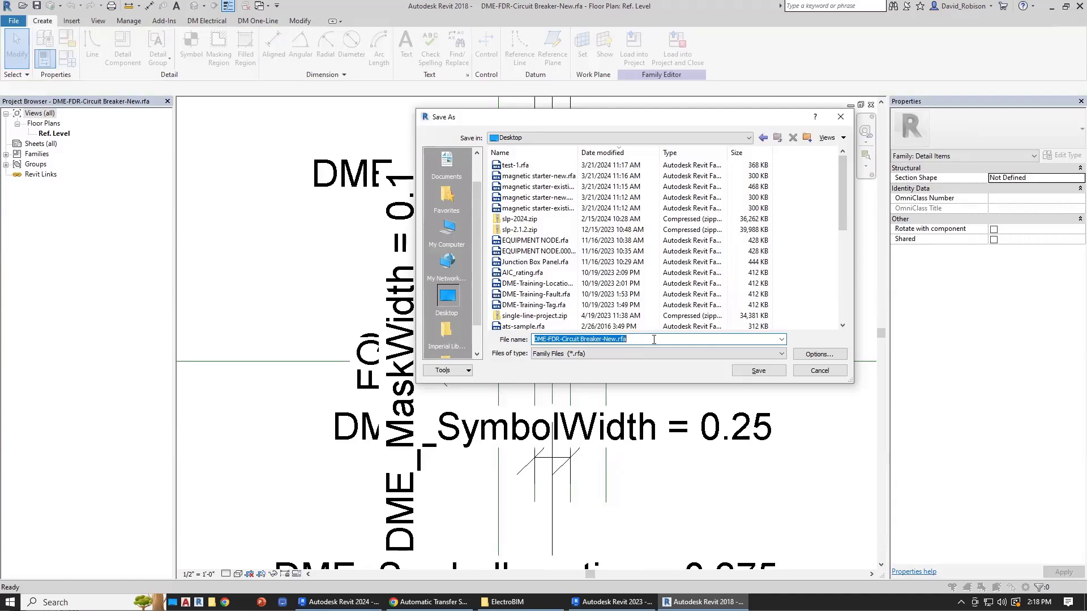
type("starter-new")
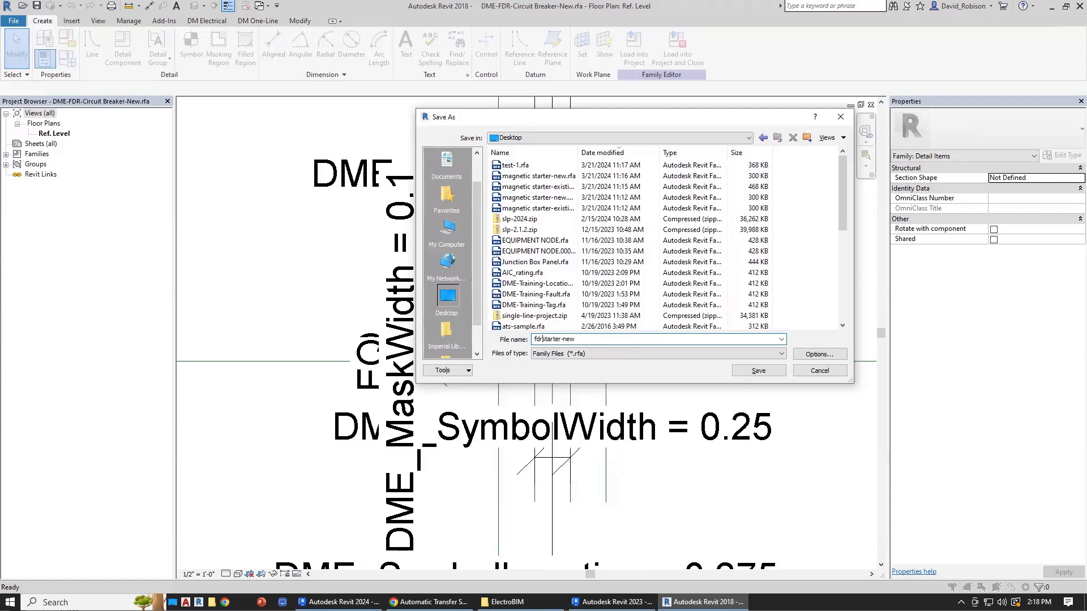
key("Return")
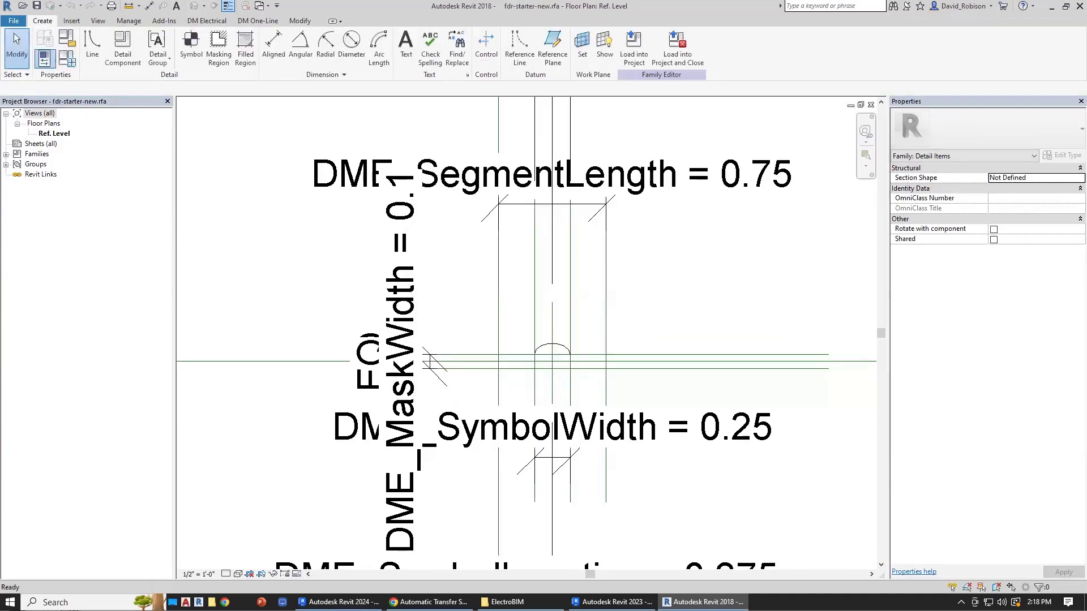
Delete the breaker arc and set the DME_SymbolWidth dimension to 0.3.
left_click(554, 348)
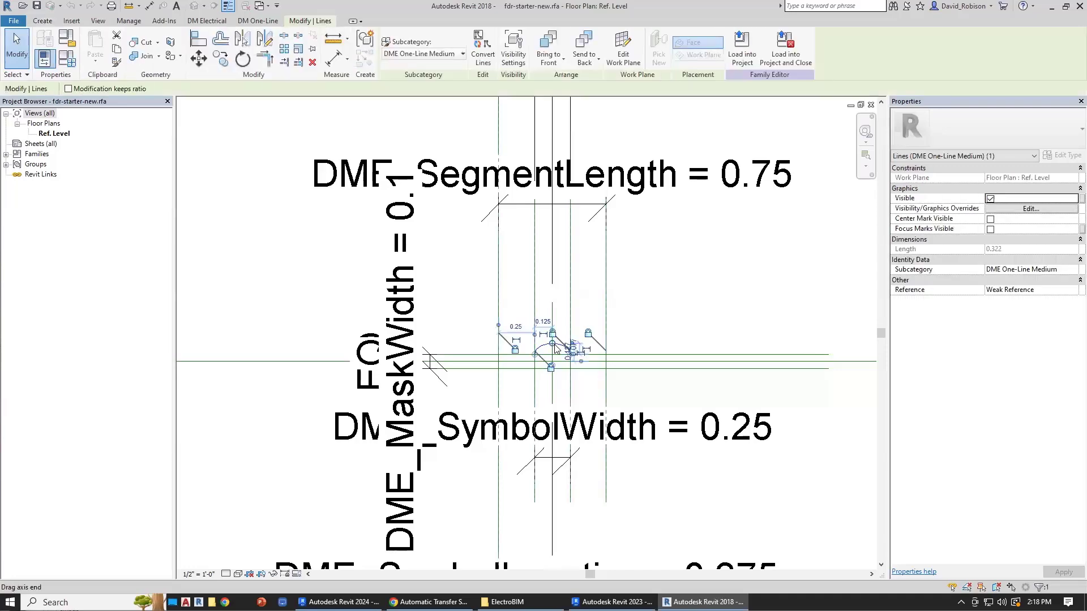
key("Delete")
scroll(555, 356, "up", 2)
left_click(654, 467)
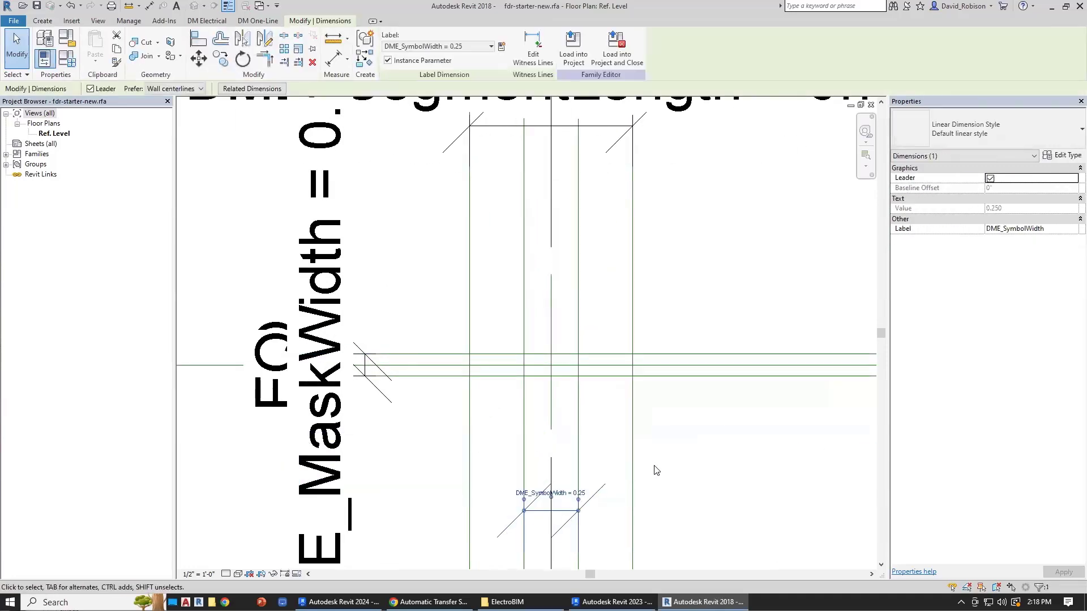
left_click(564, 496)
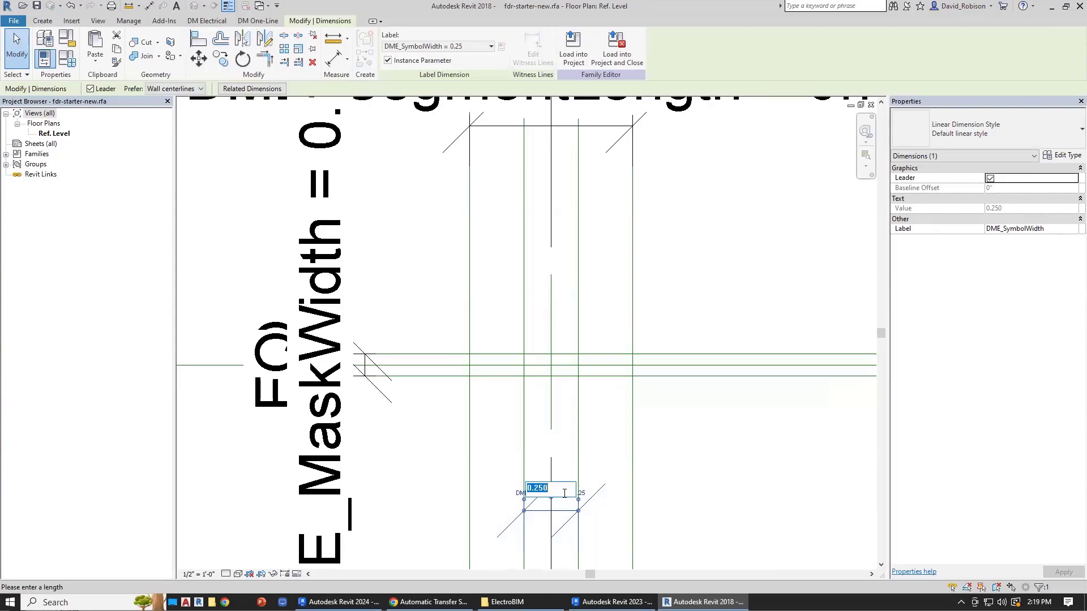
type("0.3")
key("Return")
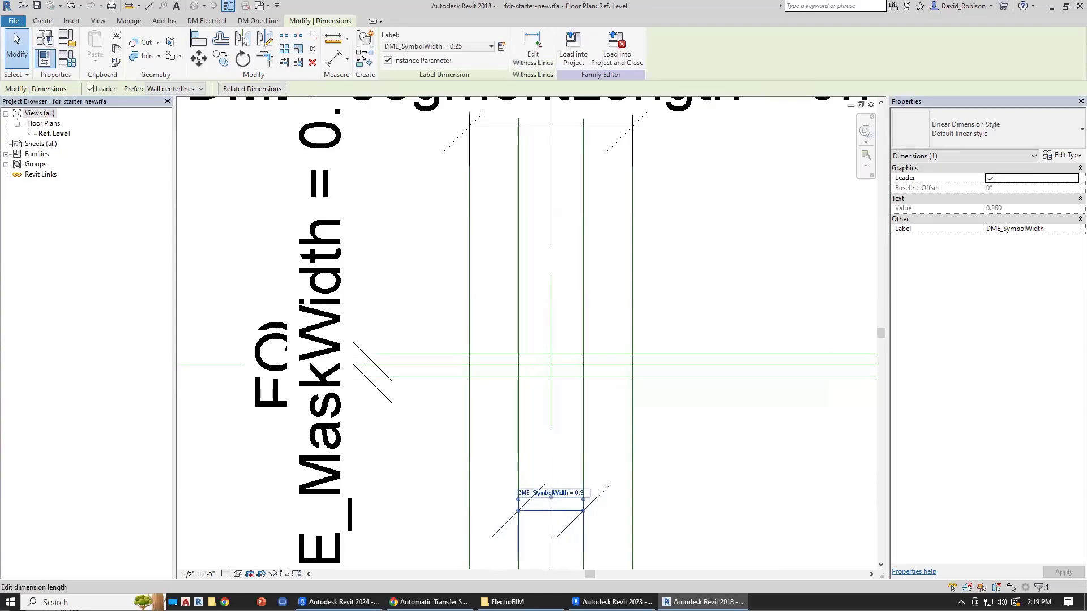
key("Escape")
Load the magnetic starter-new.rfa family from the Desktop into fdr-starter-new.
left_click(71, 21)
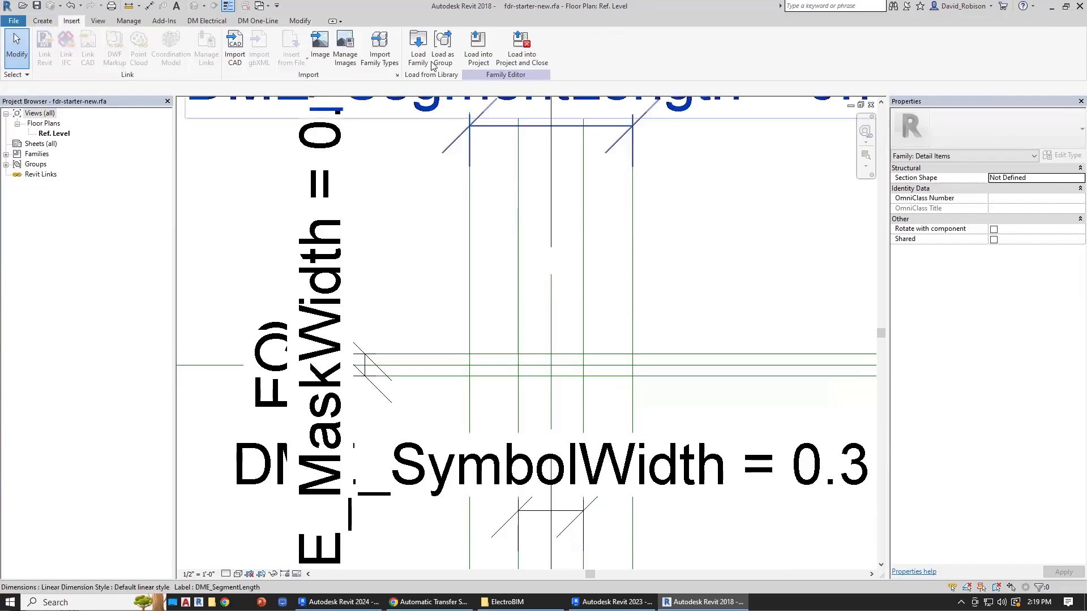
left_click(417, 46)
left_click(245, 336)
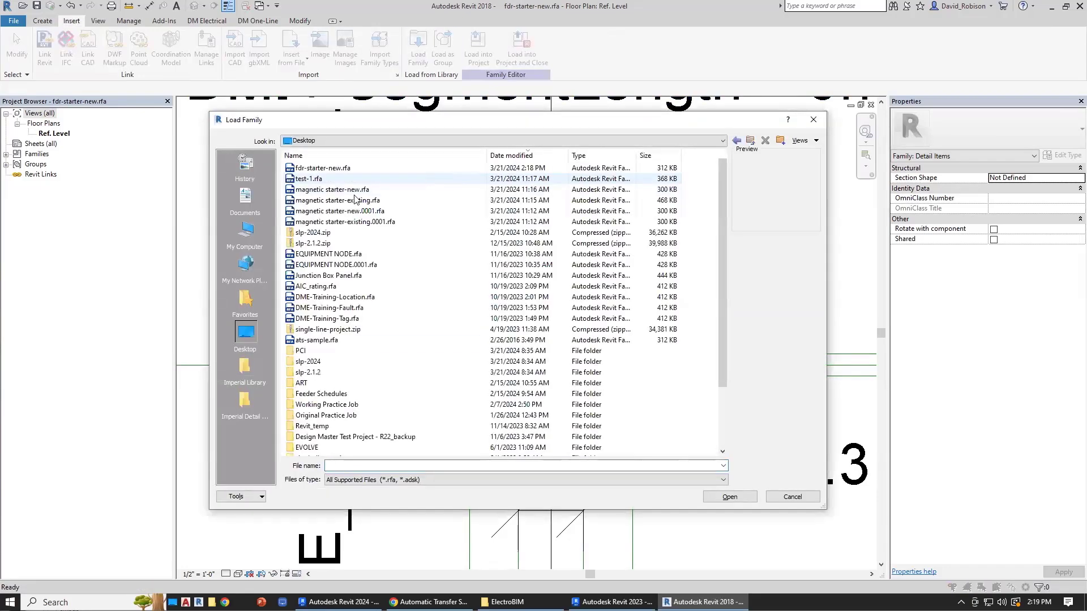
left_click(355, 190)
left_click(730, 497)
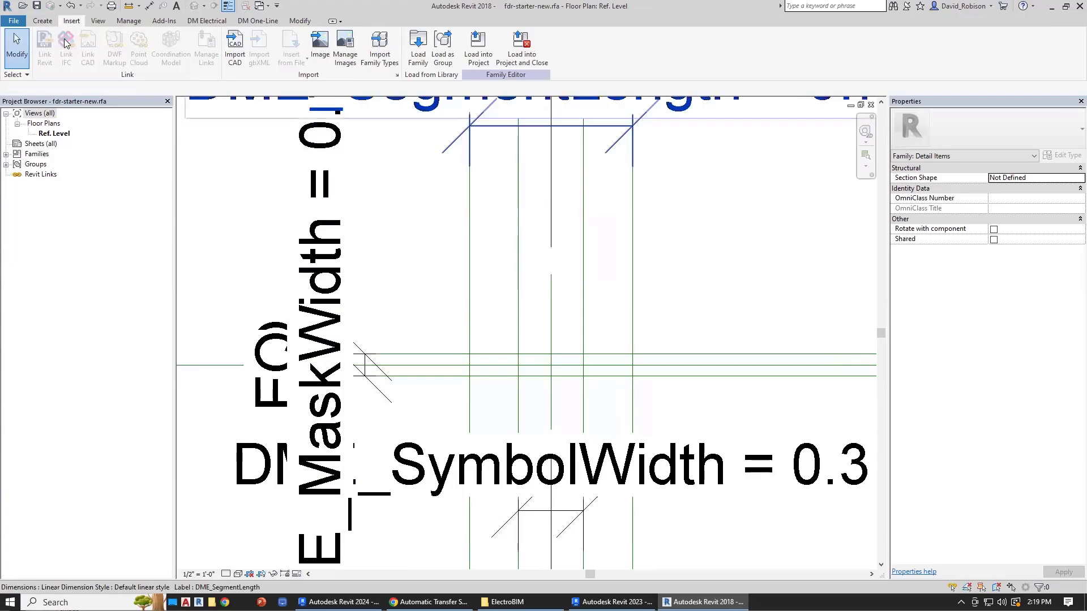
Place one magnetic starter-new detail component in the empty area beside the symbol's reference planes.
left_click(42, 20)
left_click(124, 57)
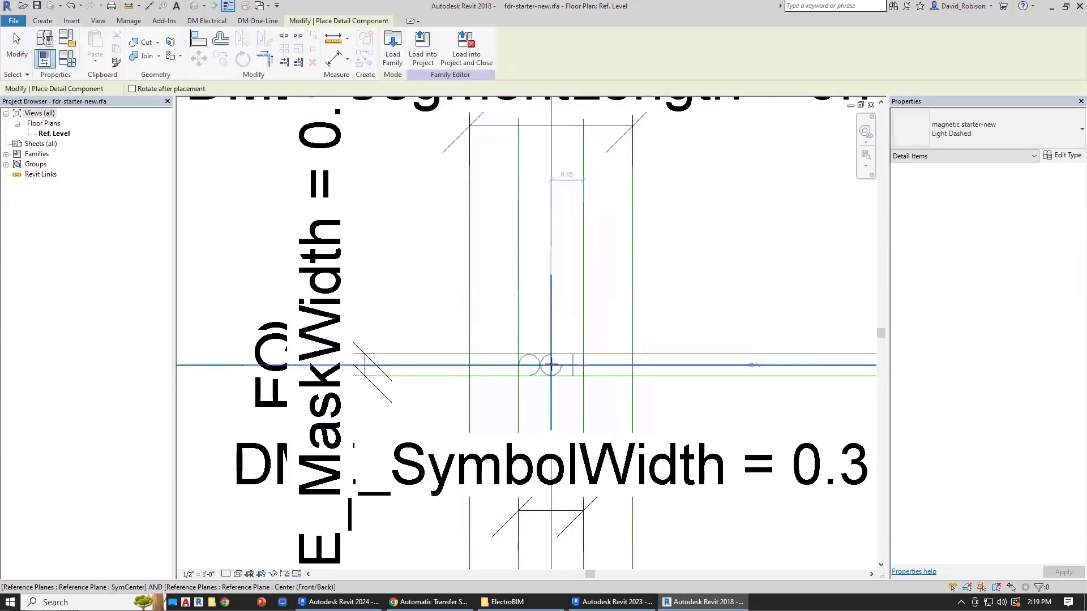
left_click(703, 279)
key("Escape")
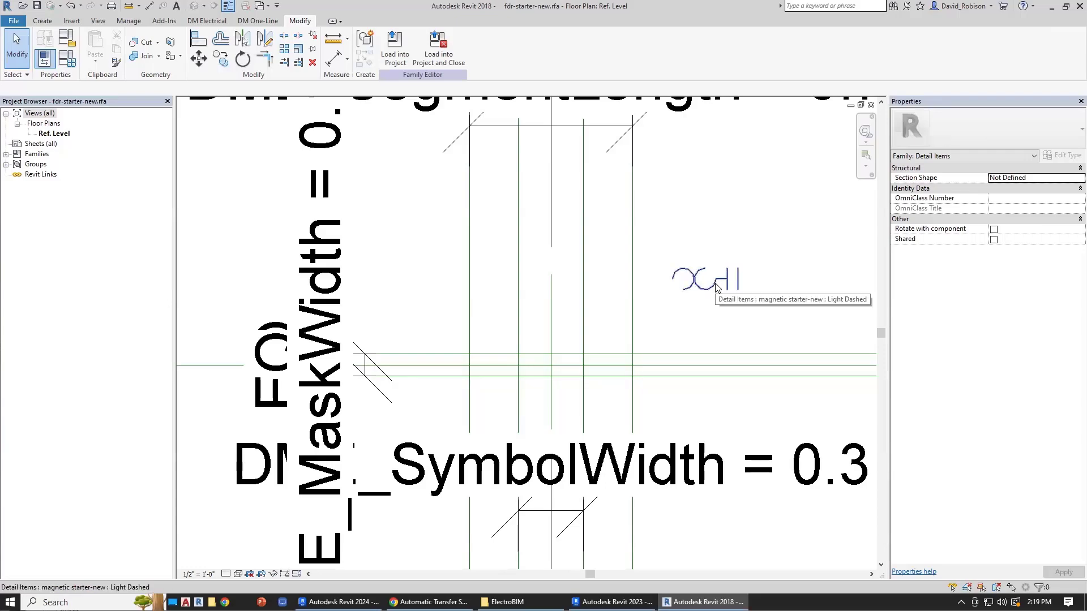
Move the magnetic starter-new symbol onto the intersection of the centre reference planes and lock it to the vertical symbol centre plane.
left_click(715, 288)
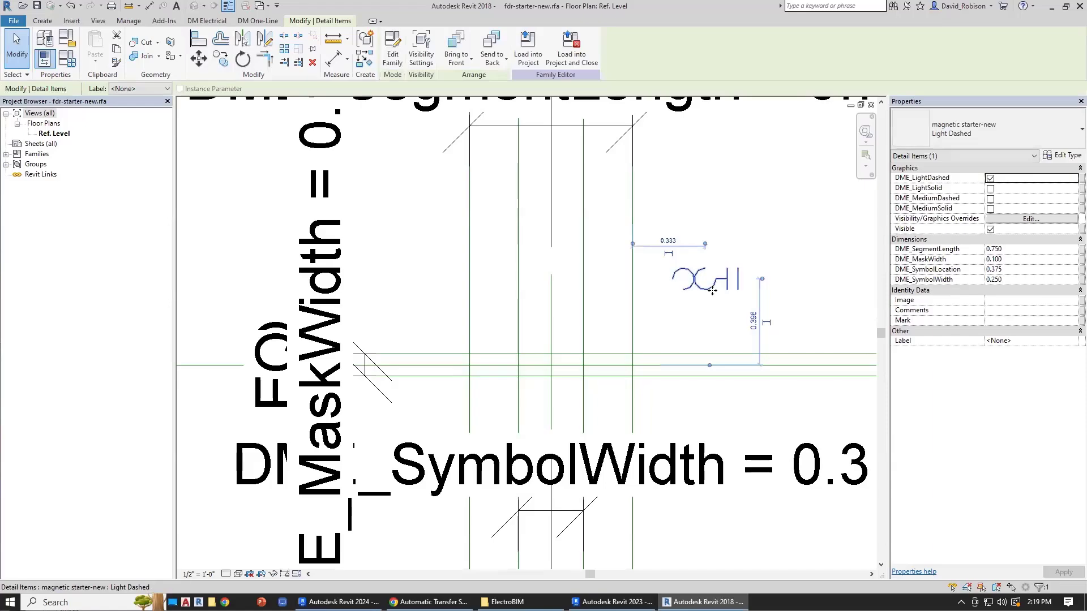
left_click_drag(713, 287, 558, 369)
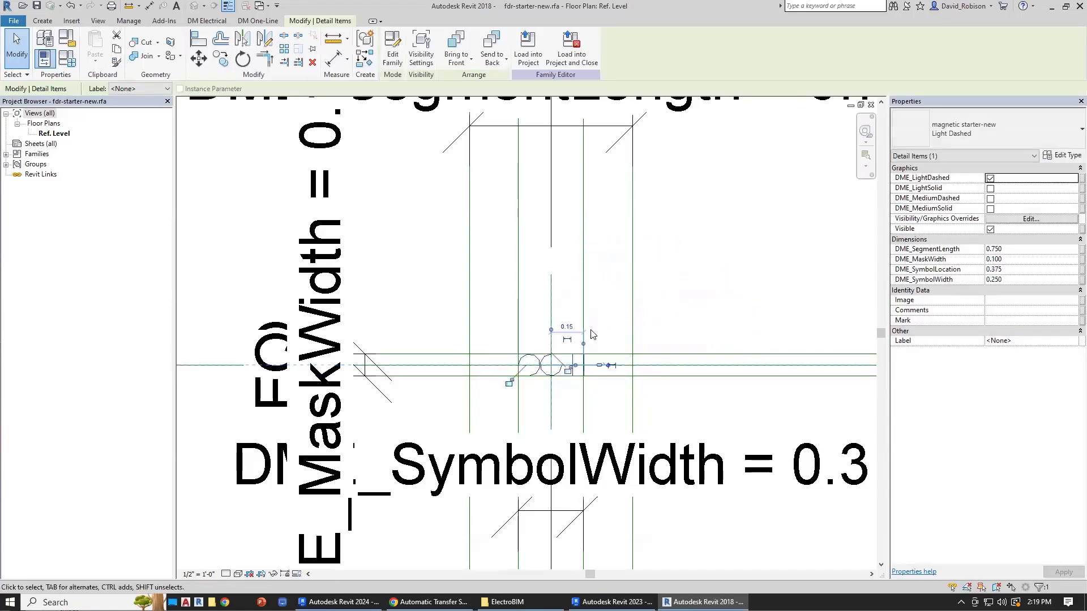
scroll(552, 362, "up", 4)
left_click(599, 395)
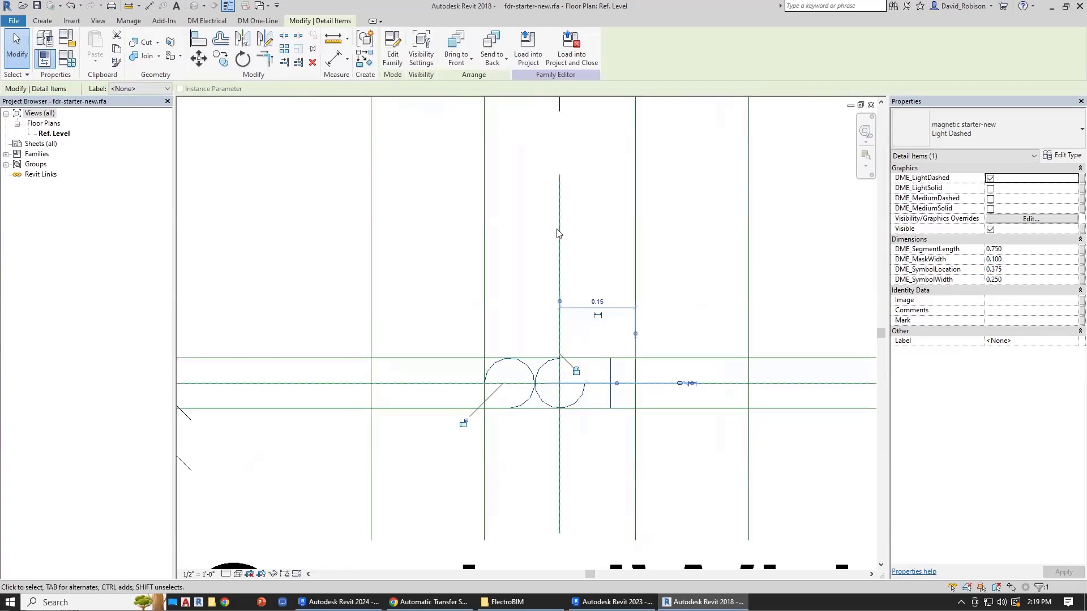
scroll(611, 311, "down", 3)
scroll(607, 306, "down", 1)
middle_click_drag(621, 296, 627, 176)
middle_click_drag(629, 304, 629, 366)
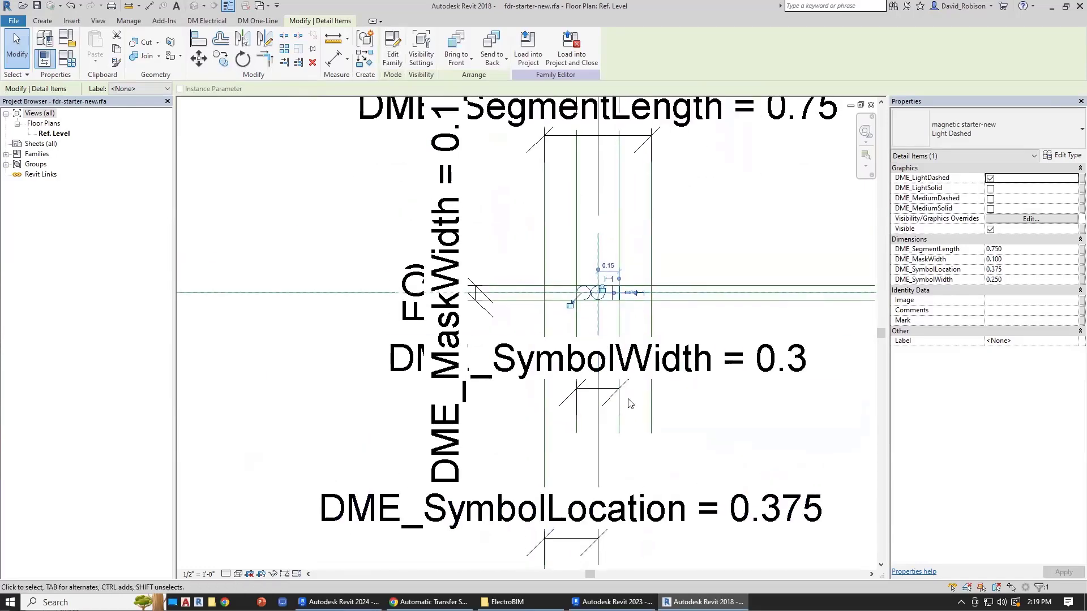
scroll(600, 290, "up", 2)
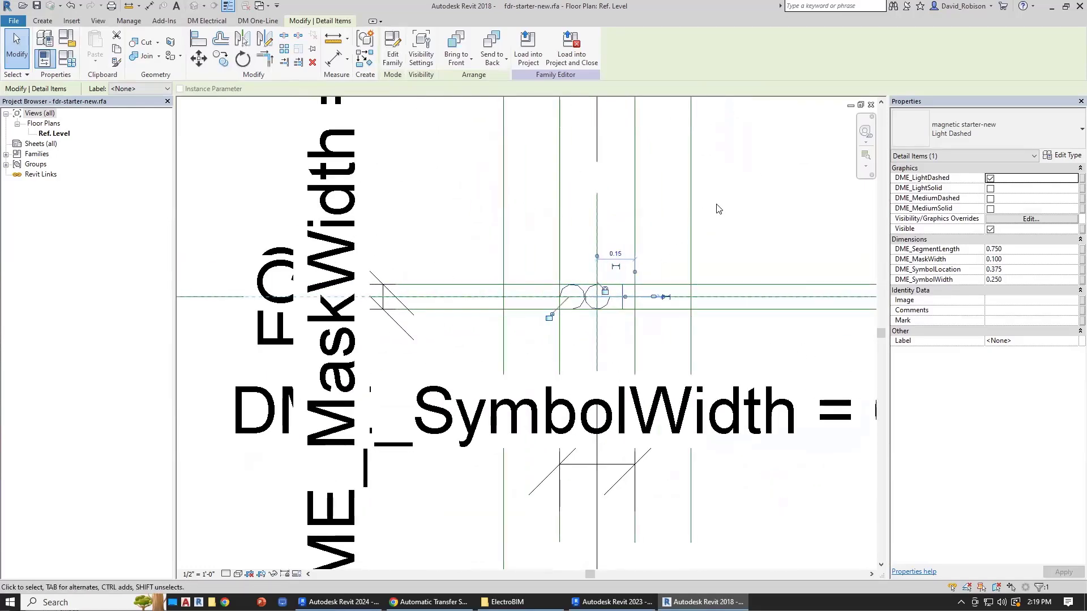
left_click(705, 278)
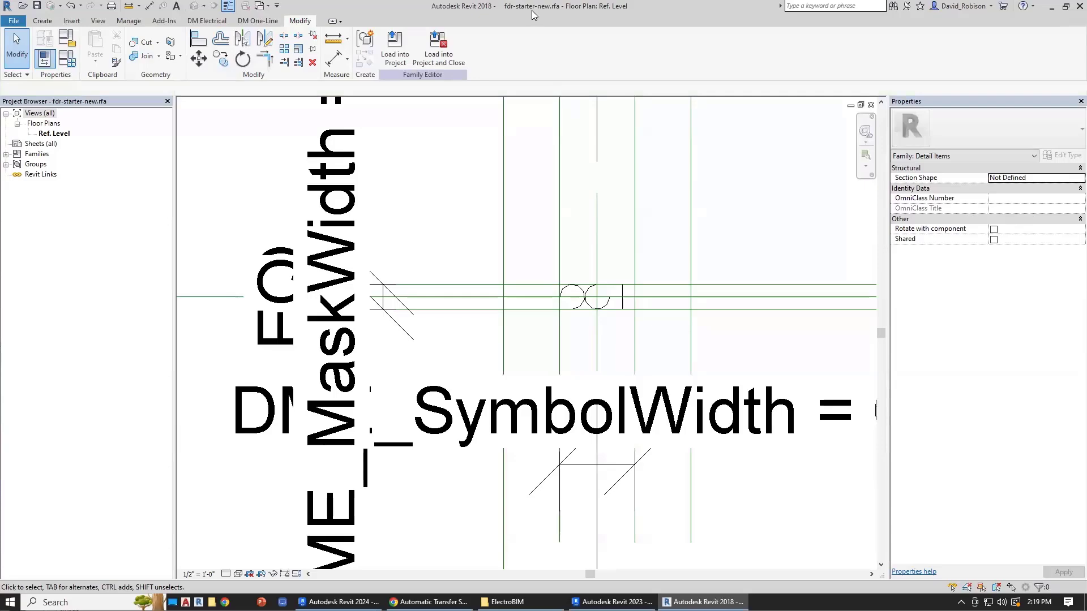
Return to the DME-FDR-Circuit Breaker family and open its nested DME-FDR-Circuit Breaker-Existing detail item for editing.
left_click(591, 294)
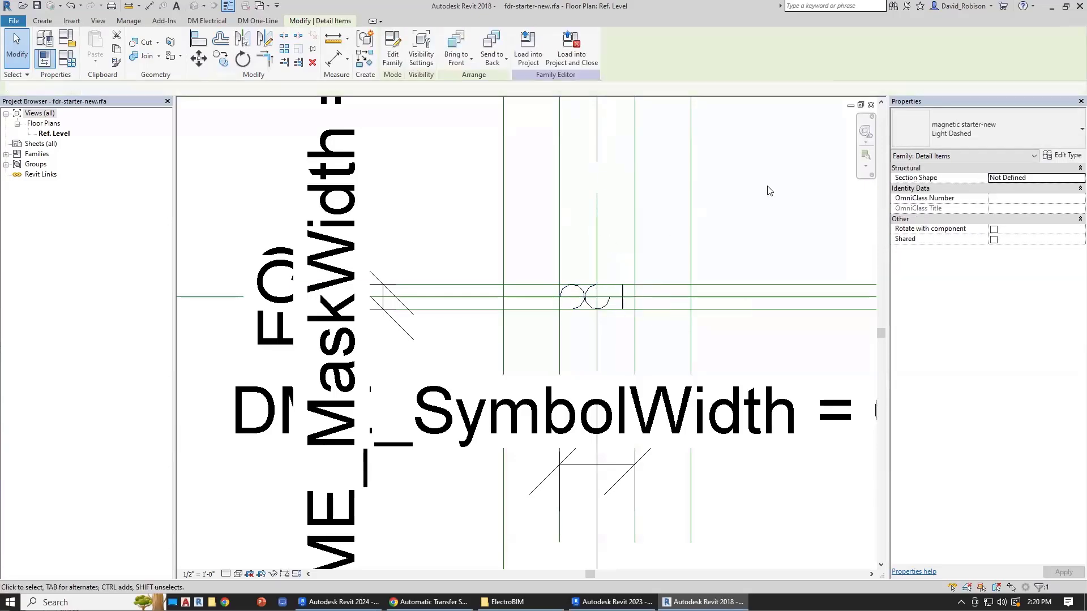
left_click(759, 203)
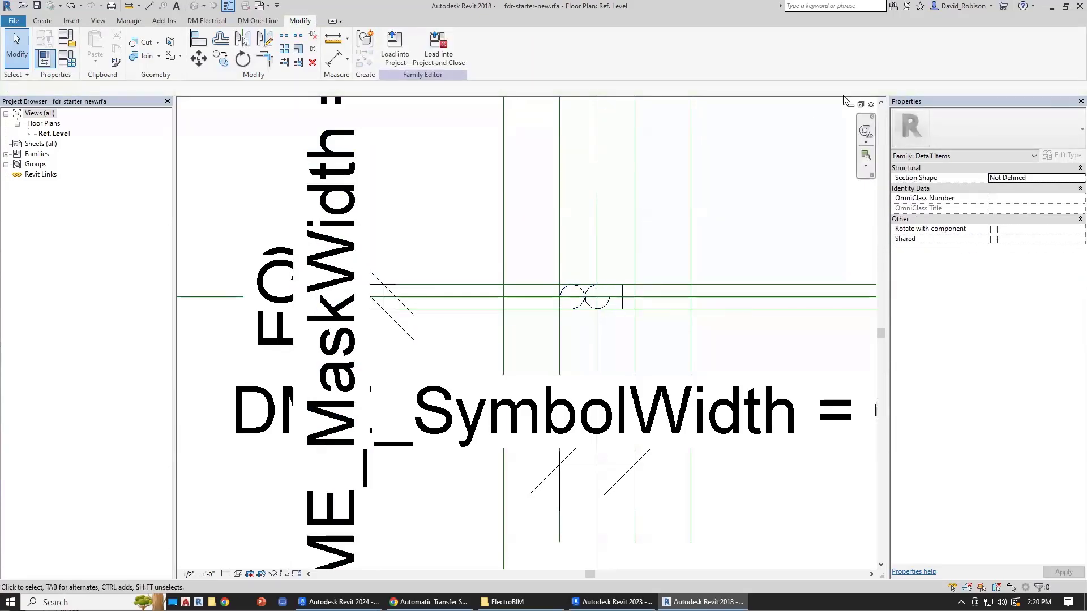
left_click(860, 105)
left_click_drag(509, 138, 502, 157)
left_click(504, 123)
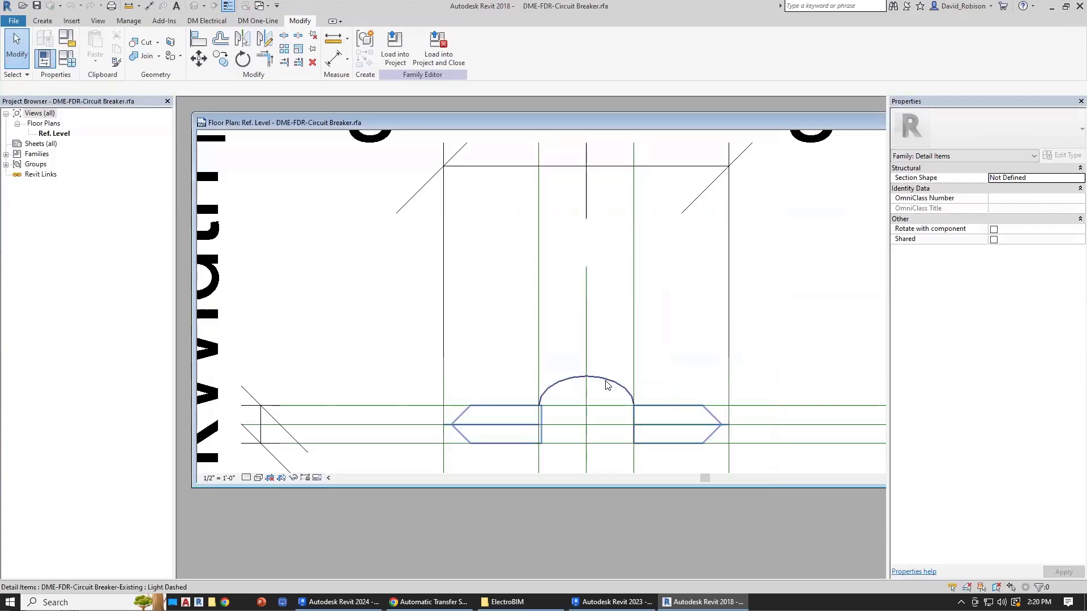
left_click(606, 385)
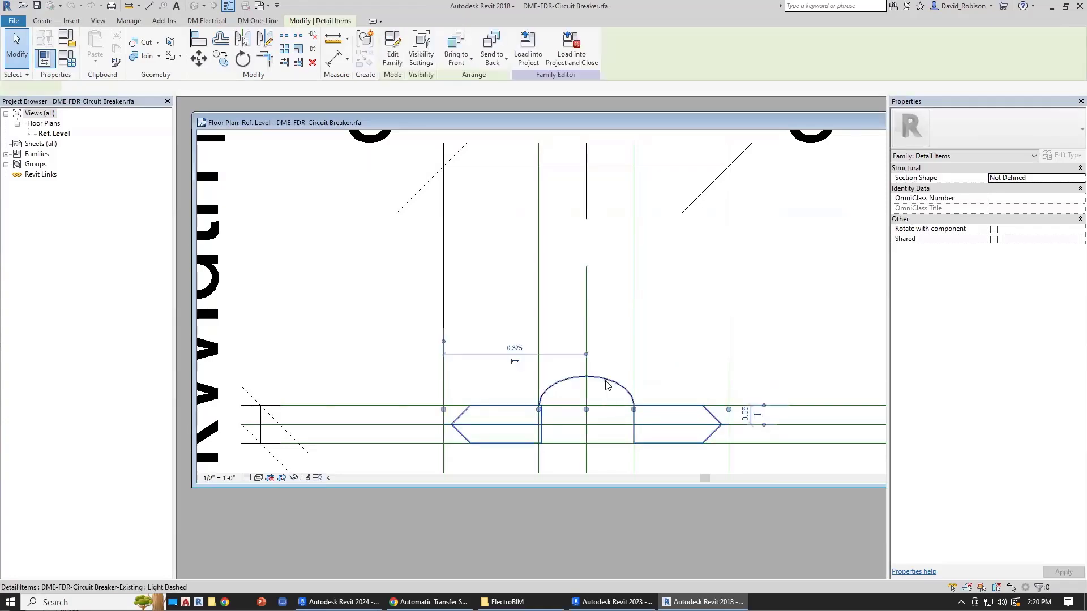
left_click(391, 55)
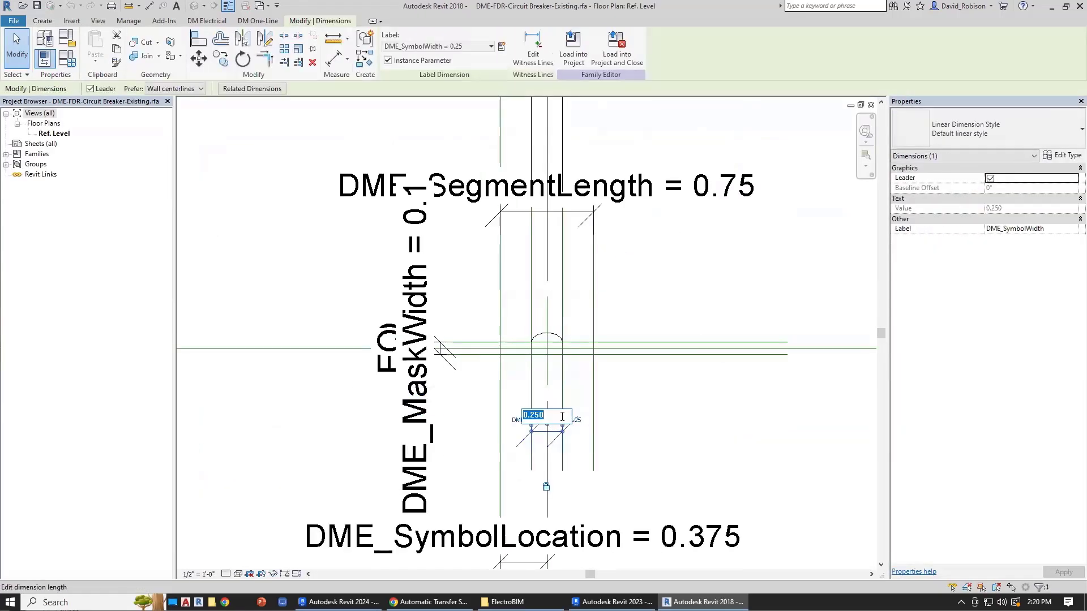
Remove the breaker arc from the Existing family and set its DME_SymbolWidth dimension to 0.3.
left_click(558, 425)
type("0.3")
key("Return")
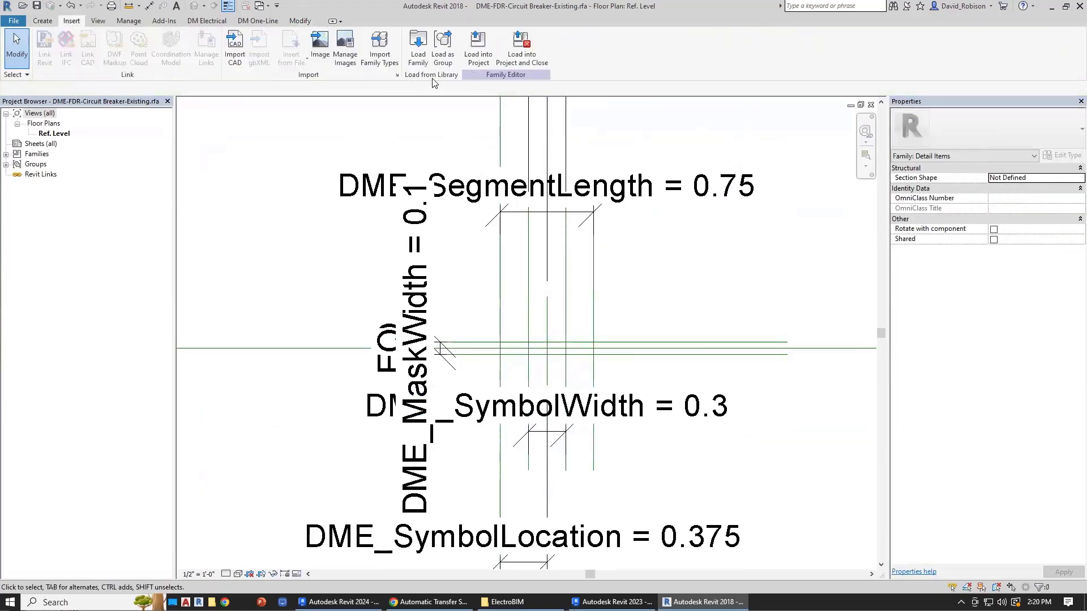
Load the magnetic starter-existing.rfa family from the Desktop into the DME-FDR-Circuit Breaker-Existing family.
left_click(418, 48)
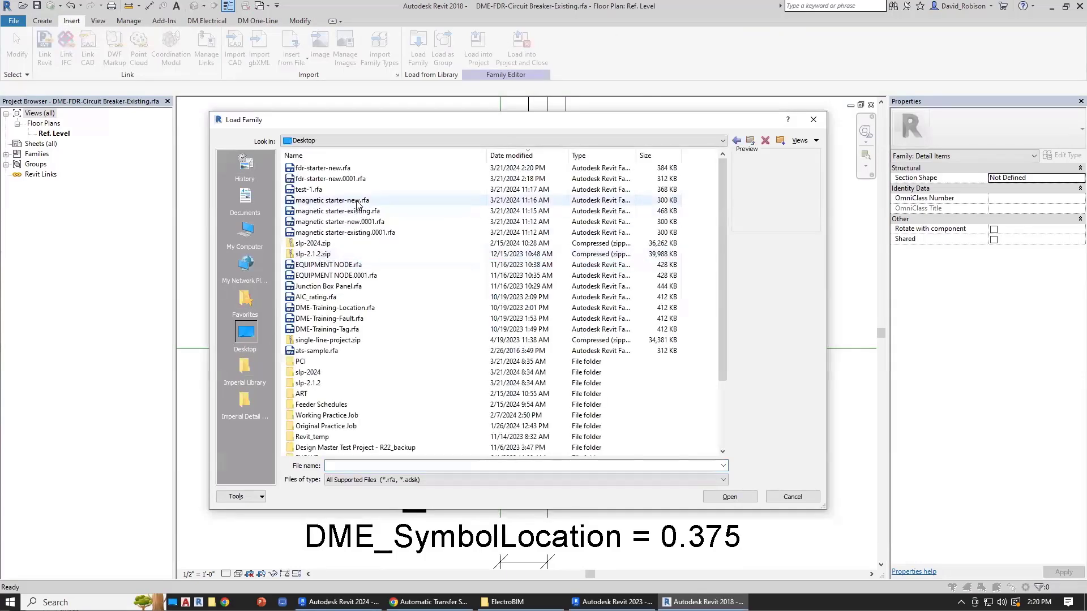
left_click(345, 200)
left_click(356, 212)
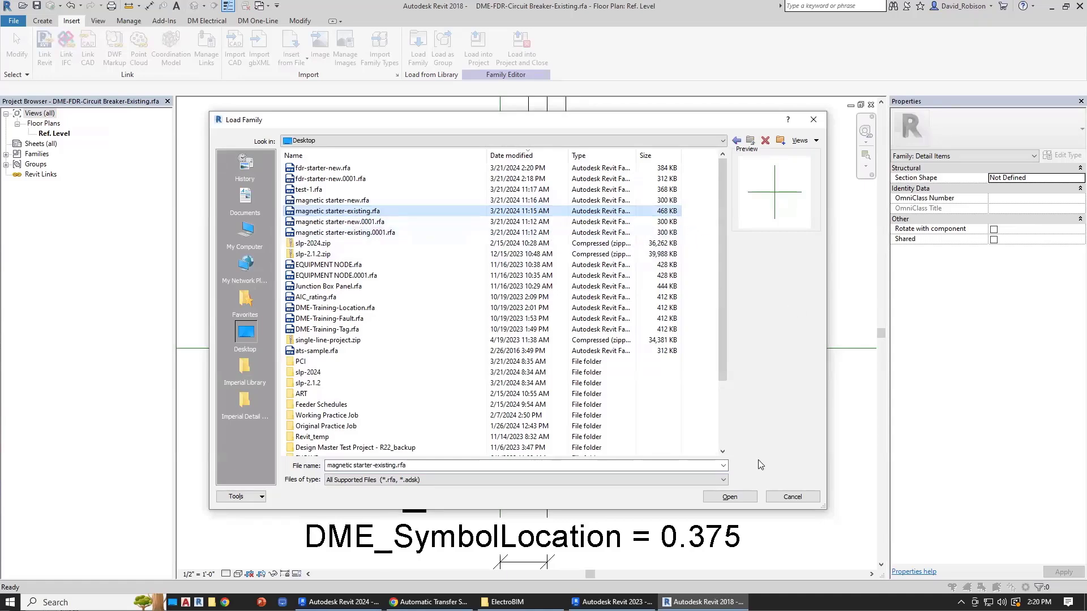
left_click(730, 497)
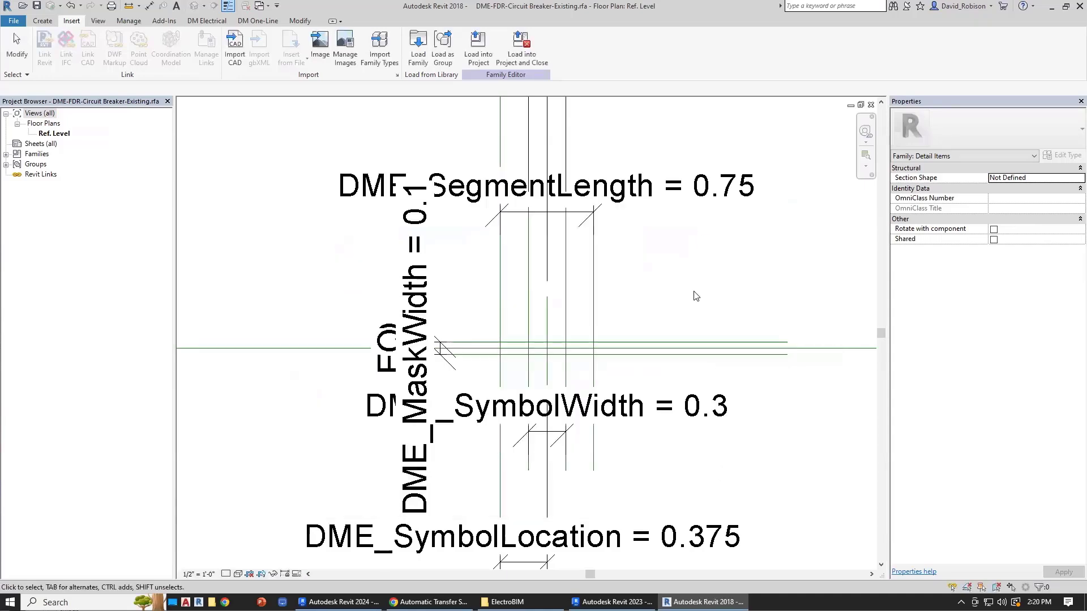
Place one magnetic starter-existing detail component in the empty area beside the reference planes.
left_click(44, 21)
left_click(123, 45)
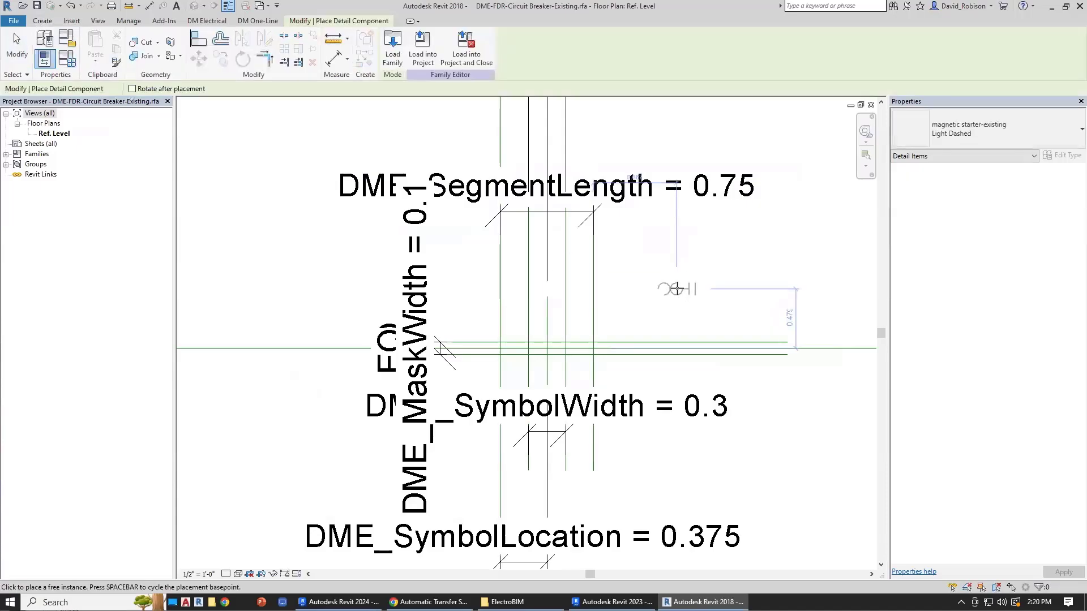
left_click(681, 293)
key("Escape")
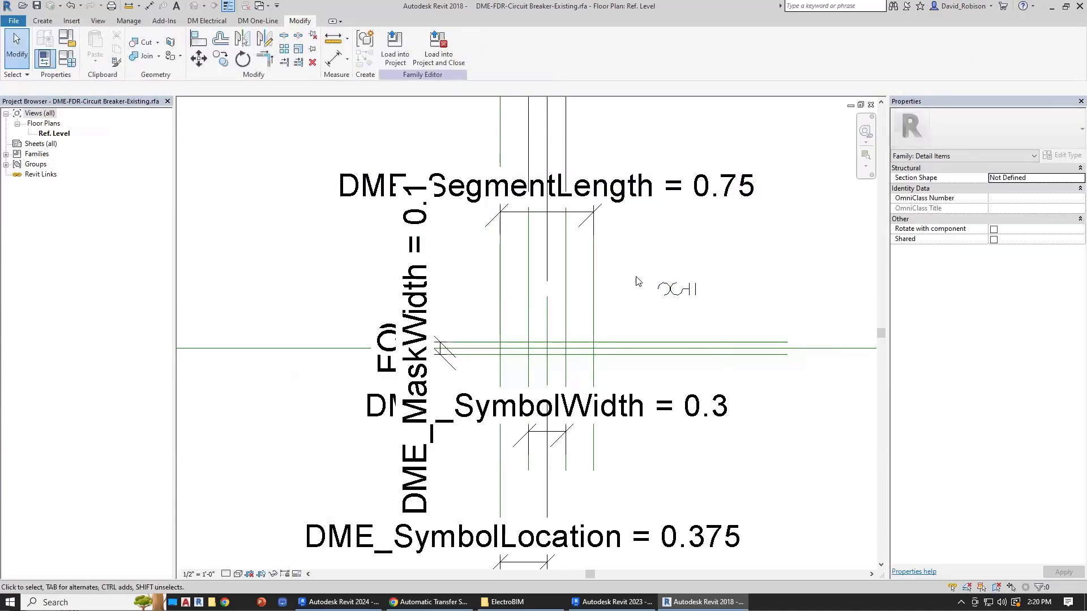
Move the magnetic starter-existing symbol onto the centre reference plane intersection and lock it to the vertical symbol centre plane.
left_click_drag(683, 297, 551, 354)
scroll(552, 352, "up", 4)
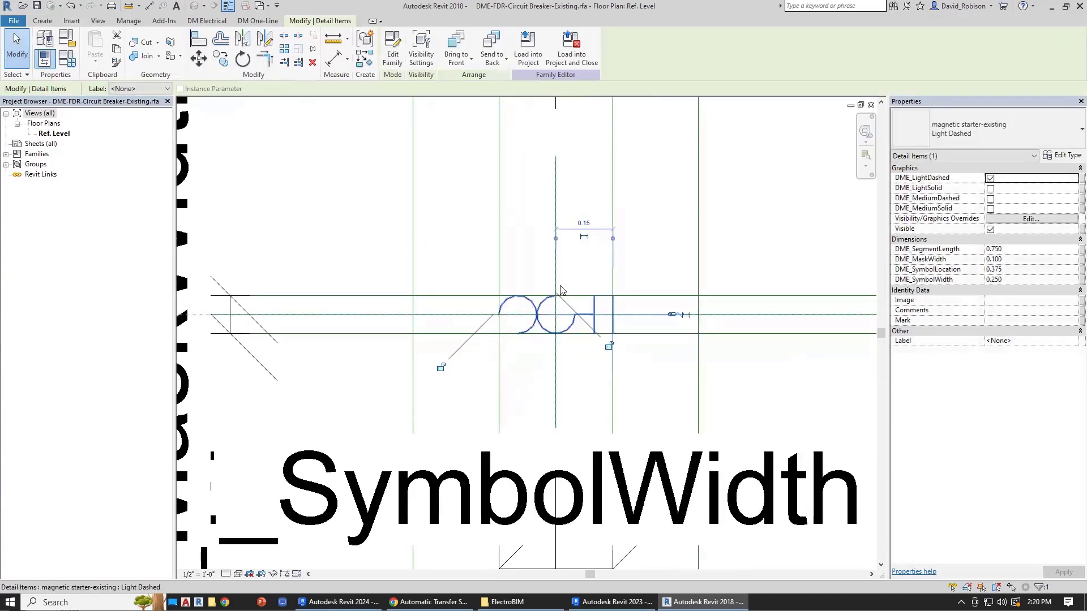
left_click(610, 348)
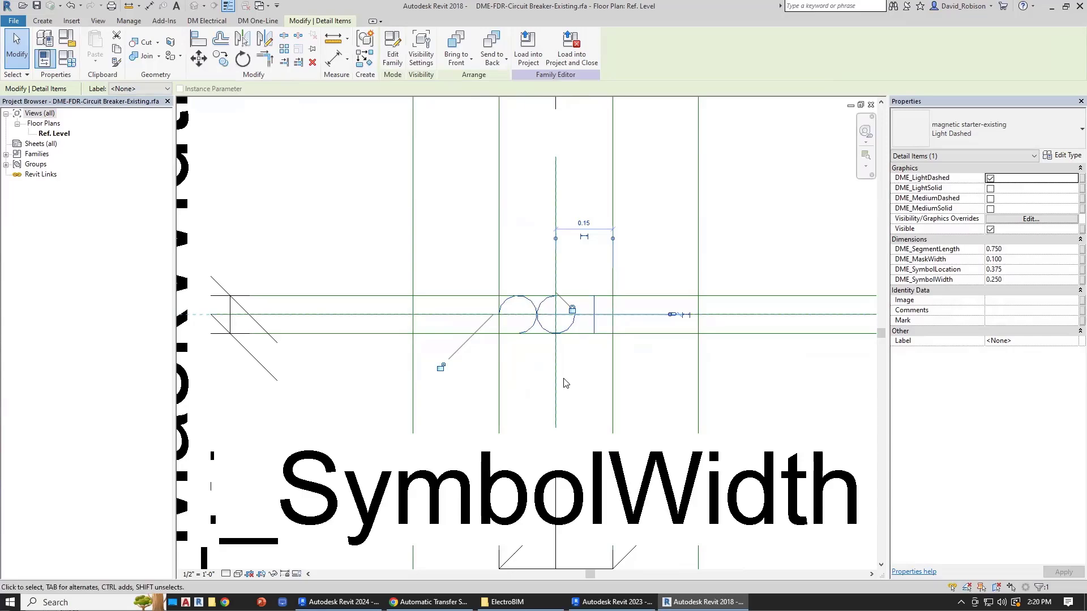
Save the edited Existing breaker family to the Desktop as fdr-starter-existing.rfa.
scroll(563, 379, "down", 2)
key("Escape")
left_click(13, 20)
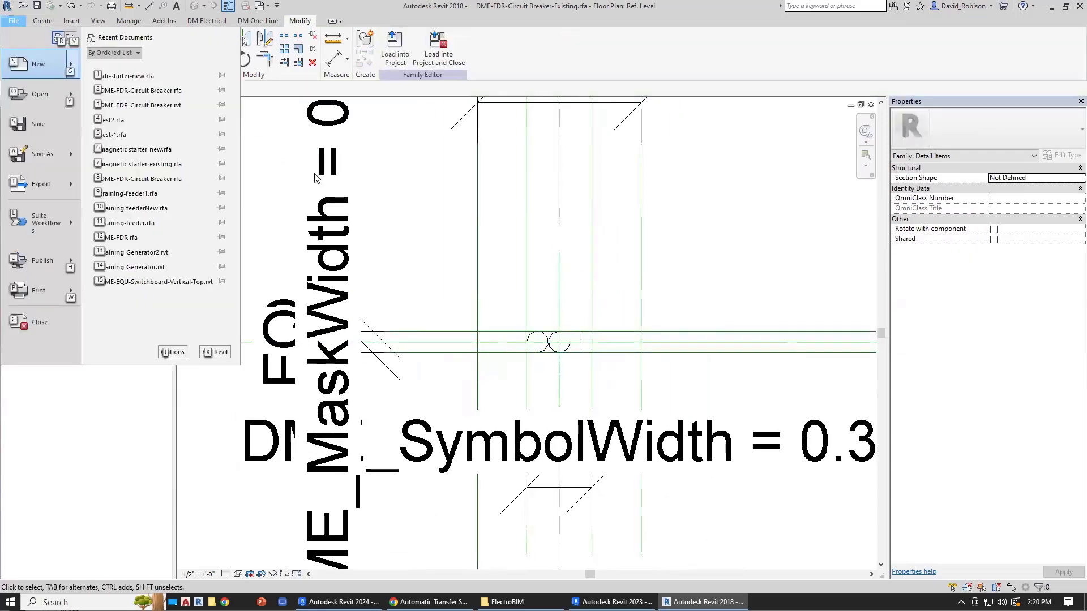
left_click(45, 156)
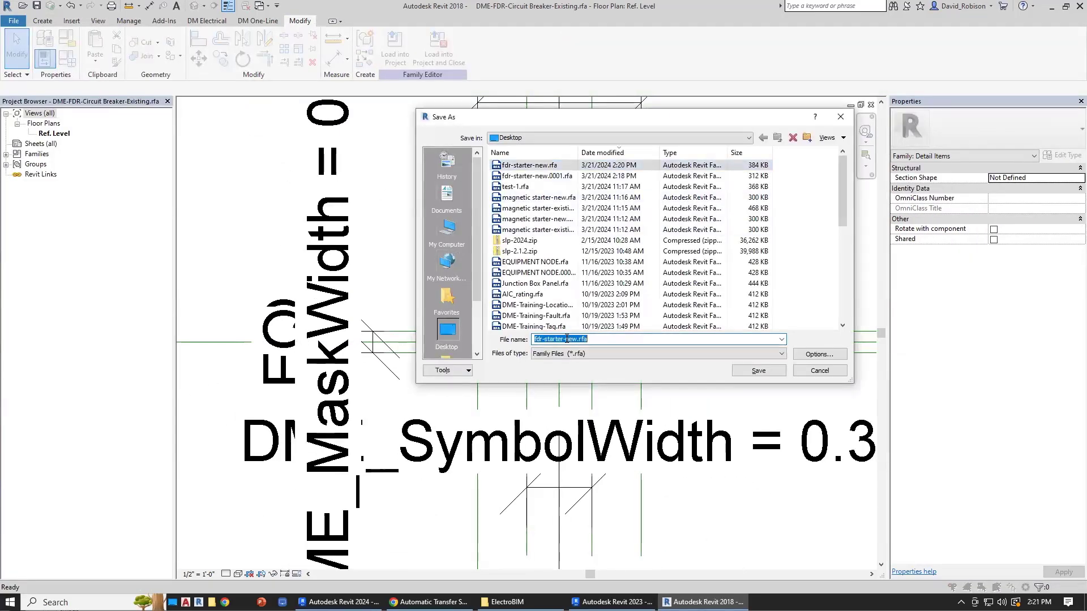
left_click(566, 339)
left_click_drag(565, 339, 594, 339)
type("existing")
key("Return")
Load the fdr-starter-existing family into DME-FDR-Circuit Breaker.rfa only.
left_click(394, 48)
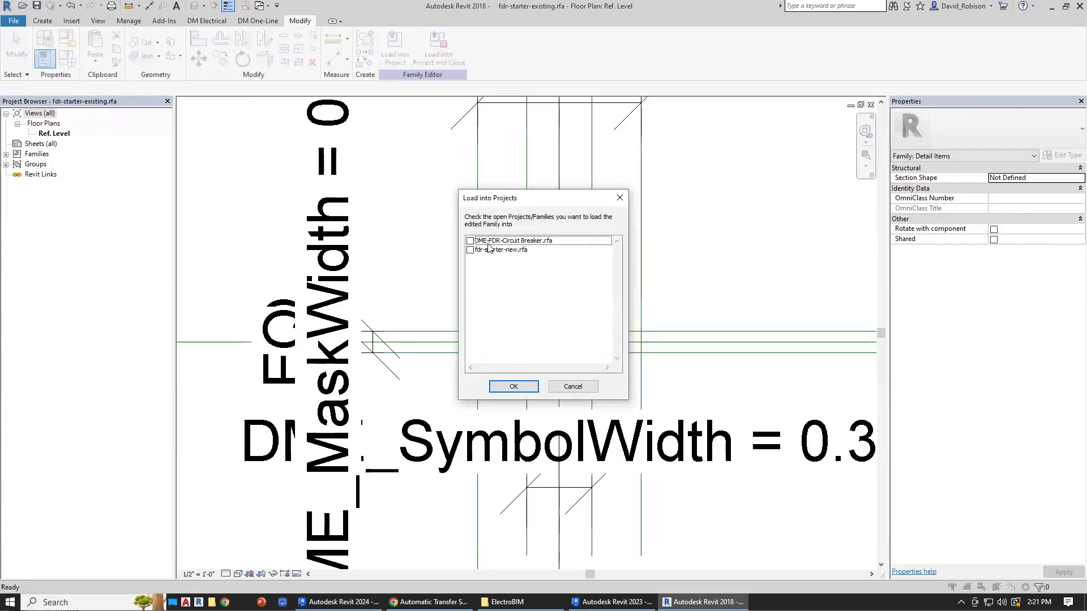
left_click(470, 241)
left_click(514, 387)
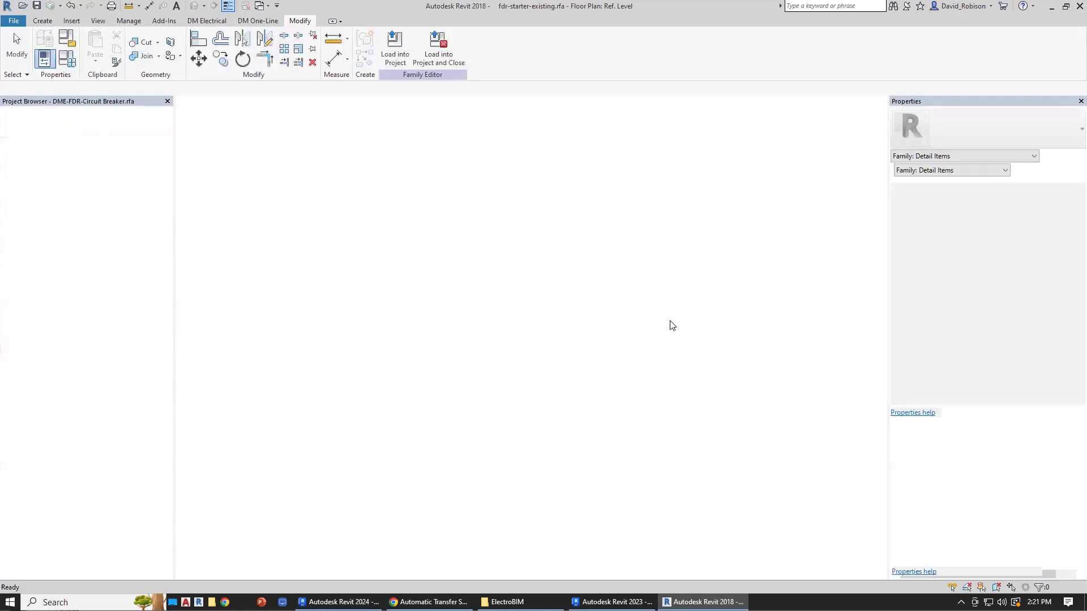
key("Escape")
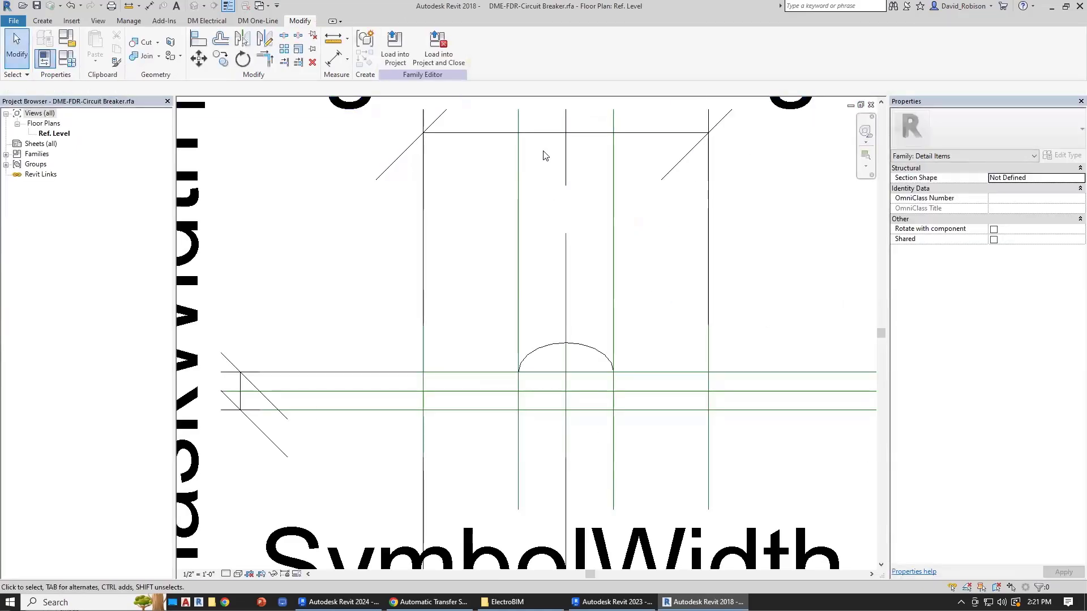
Bring up the open fdr-starter-new family and load it into DME-FDR-Circuit Breaker.rfa.
left_click(861, 106)
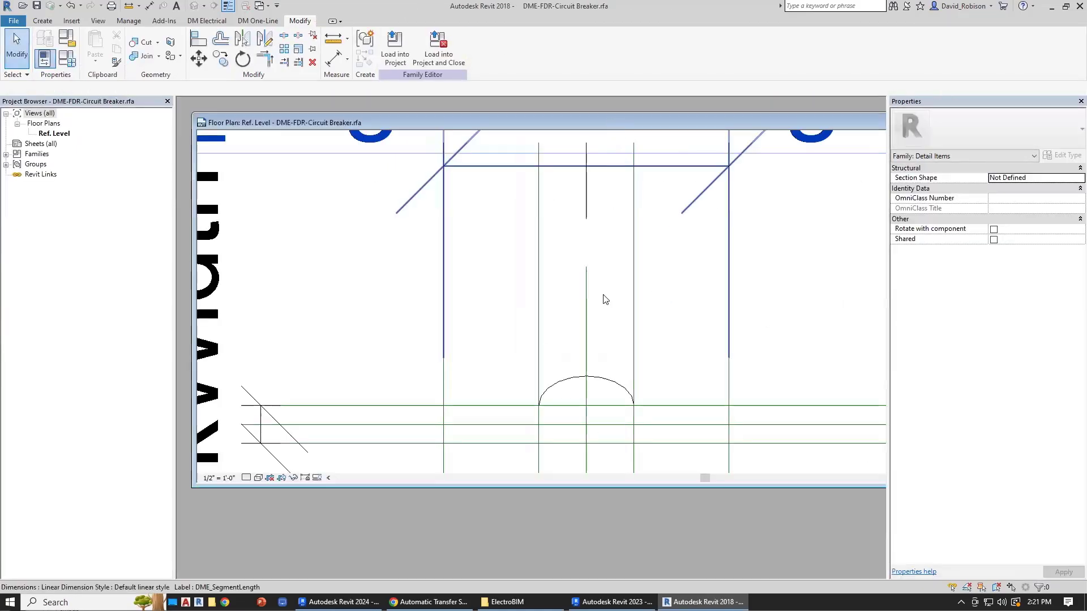
left_click_drag(603, 295, 602, 308)
left_click_drag(514, 154, 719, 151)
left_click_drag(325, 156, 386, 120)
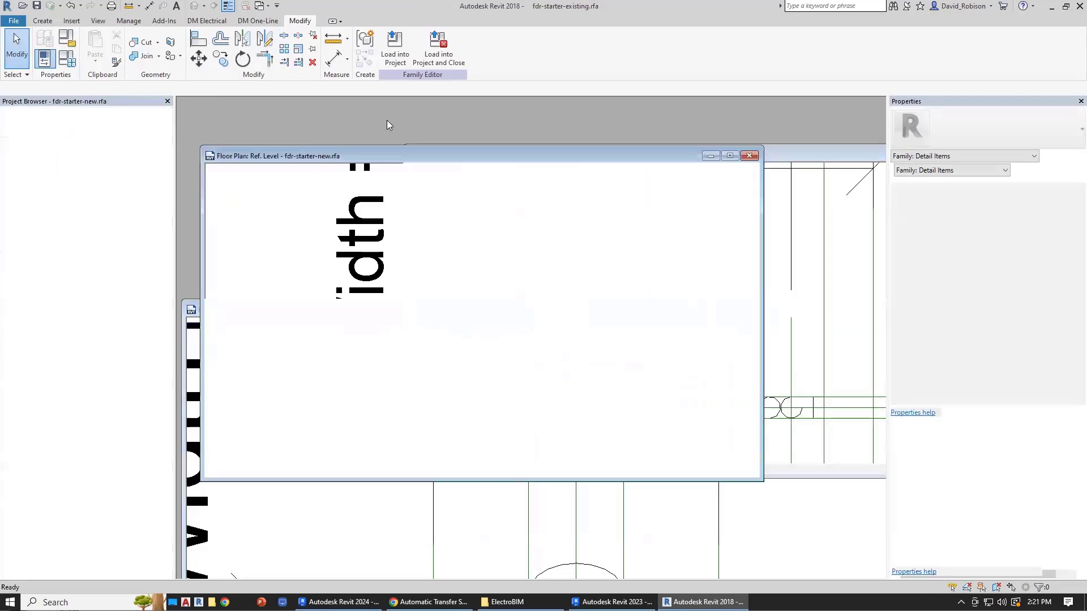
left_click(395, 45)
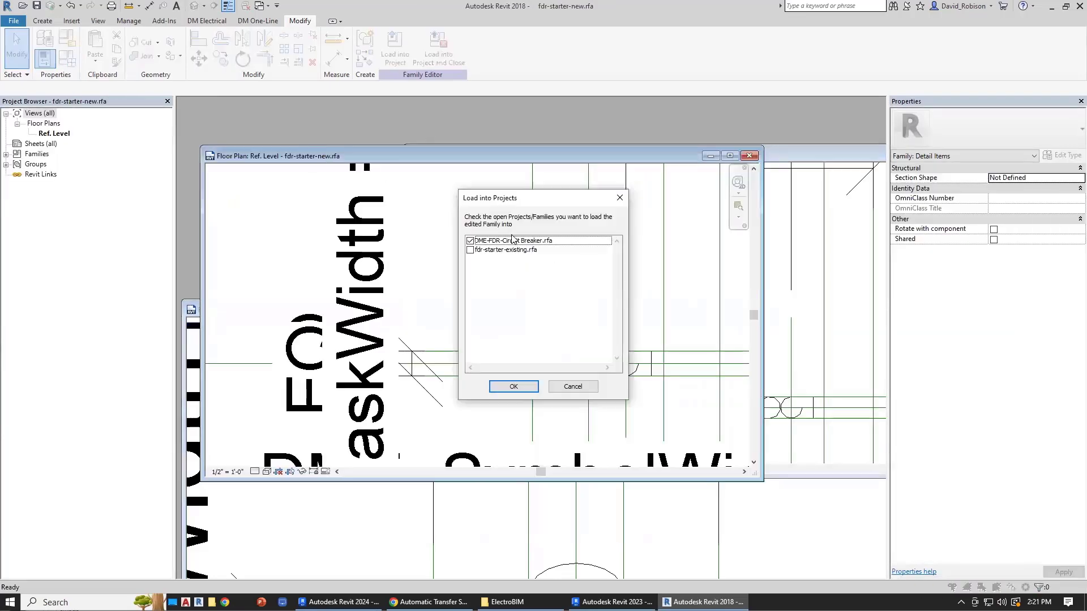
left_click(514, 386)
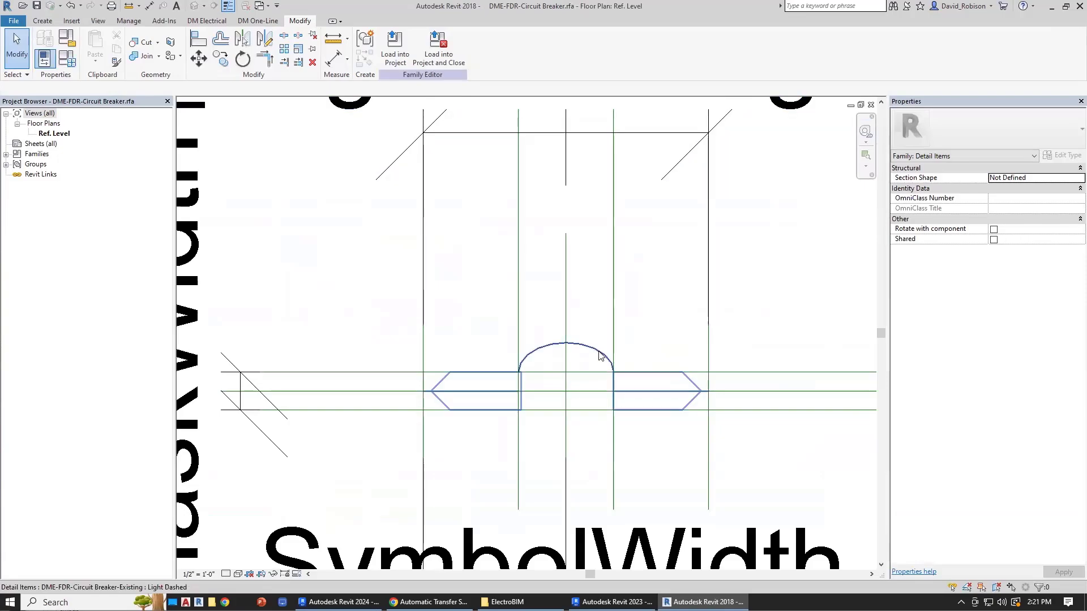
Save the parent circuit breaker family in the ElectroBIM folder under the new name DME-FDR-Magnetic Starter.
left_click(13, 20)
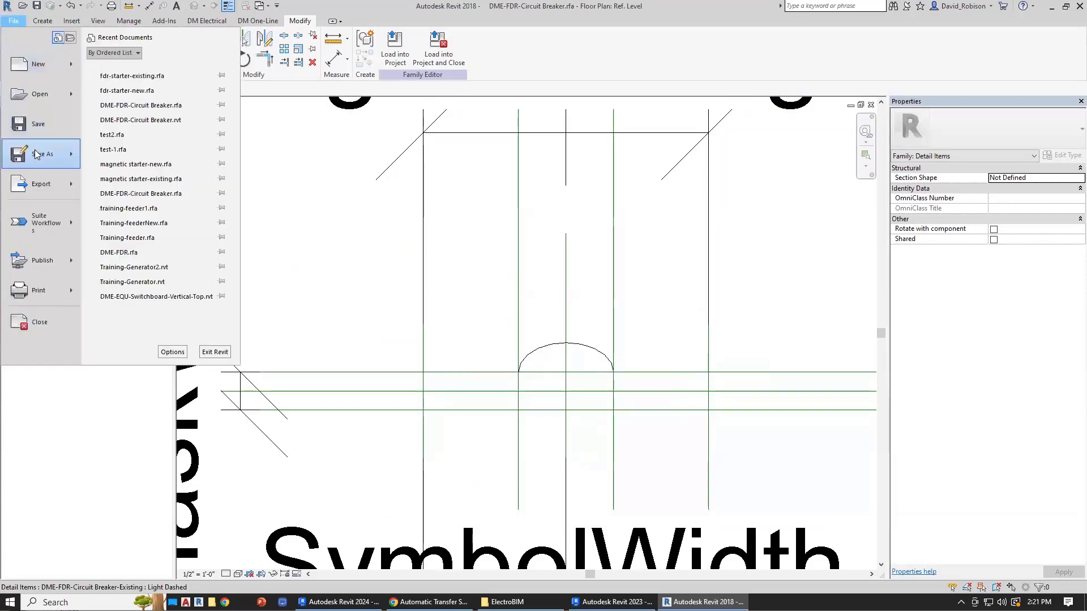
mouse_move(35, 155)
left_click(122, 112)
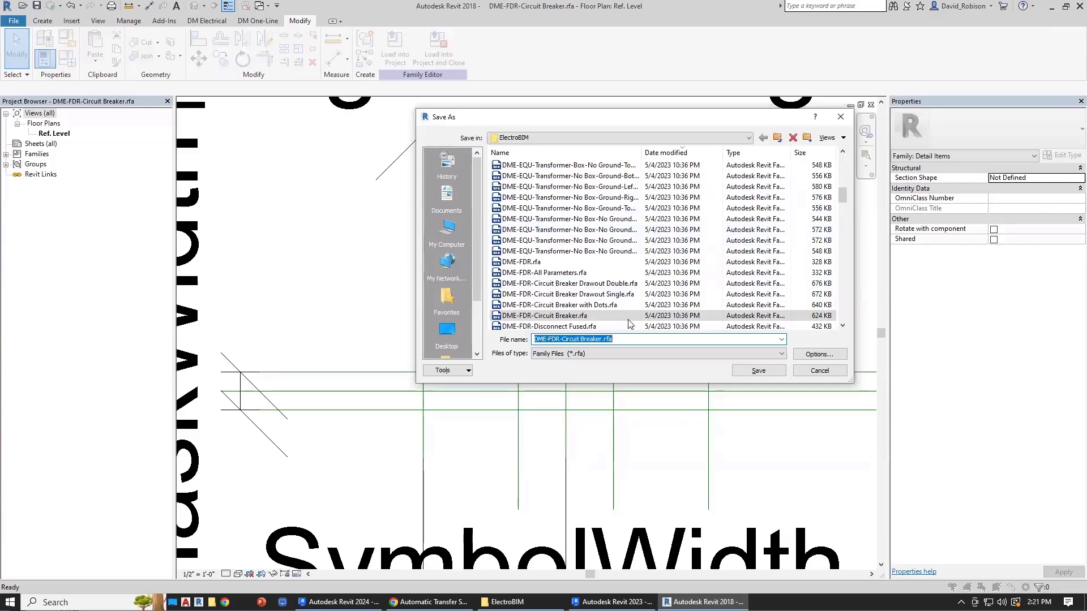
left_click(563, 340)
left_click_drag(622, 342, 622, 342)
type("Magn")
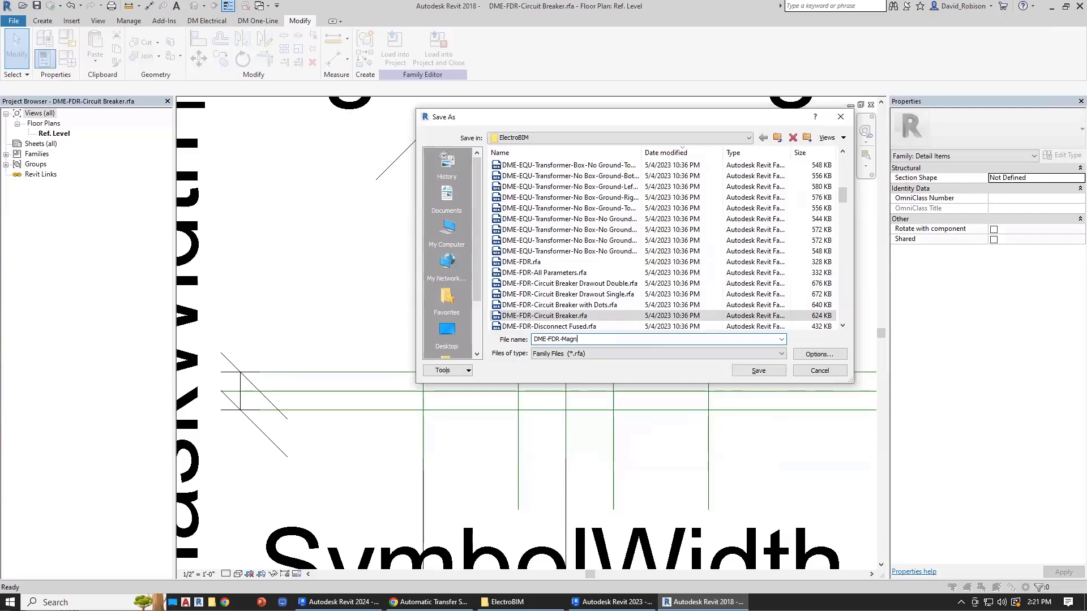
type("etic Starter")
key("Return")
Change the nested DME-FDR-Circuit Breaker-Existing component to the fdr-starter-existing Light Dashed type.
left_click(591, 348)
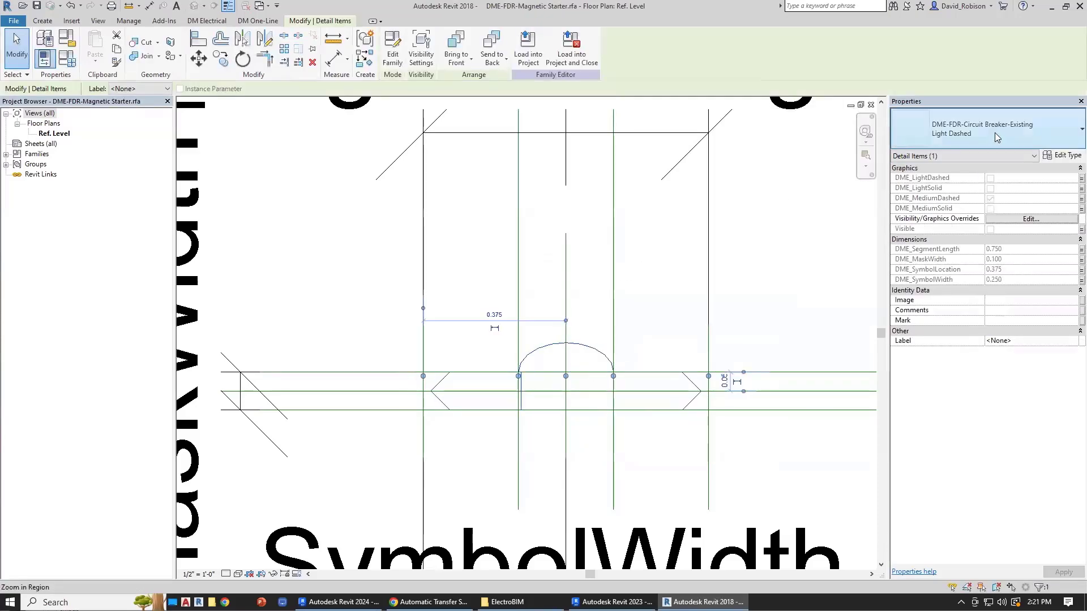
left_click(1030, 145)
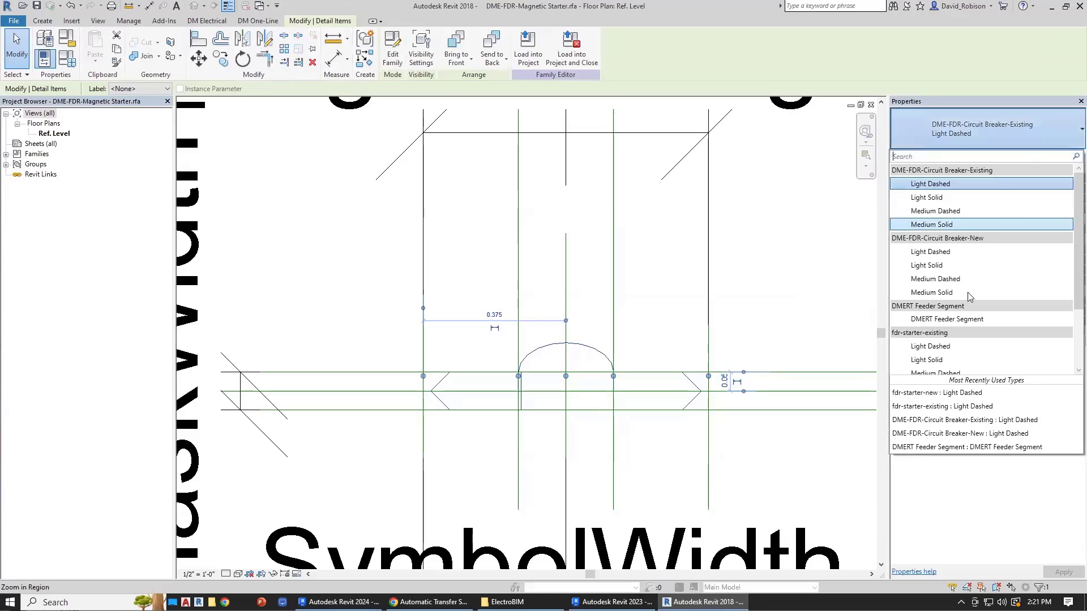
scroll(931, 263, "down", 2)
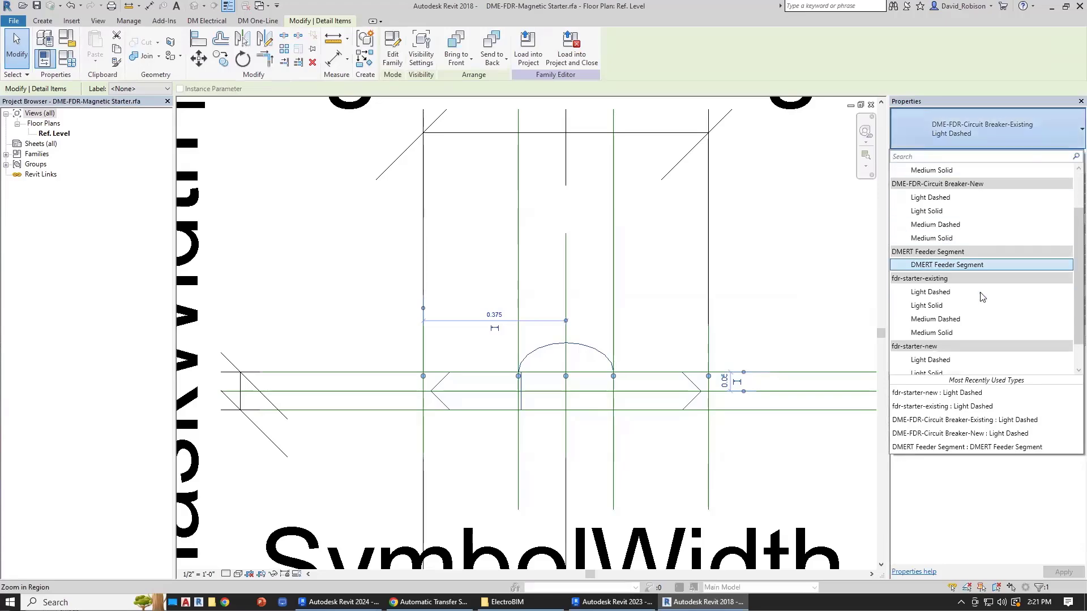
left_click(946, 292)
Change the nested DME-FDR-Circuit Breaker-New component to the fdr-starter-new Light Dashed type and deselect it.
left_click(599, 352)
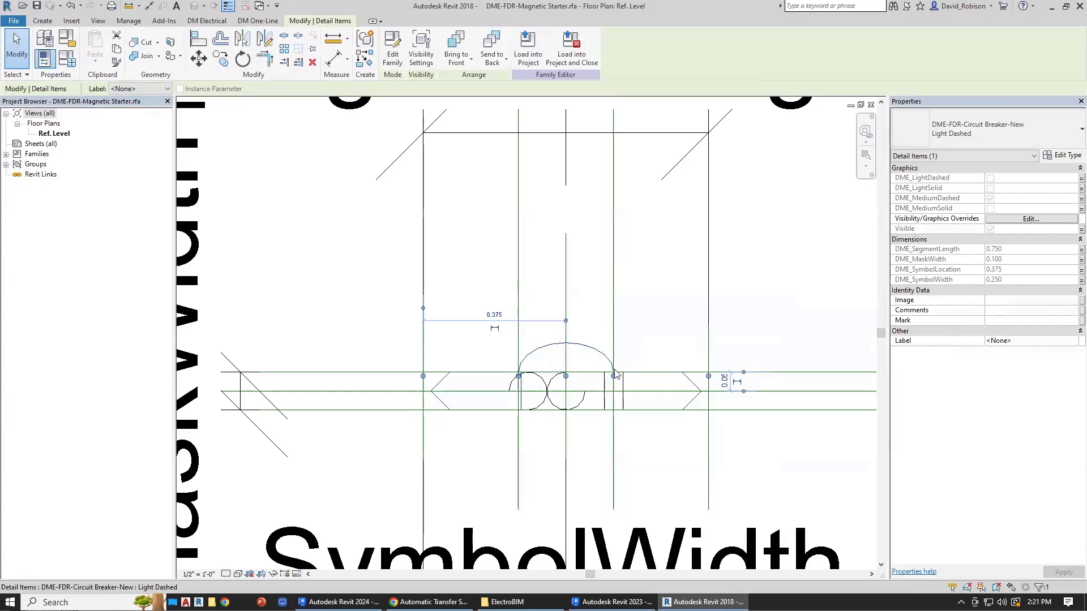
left_click(1009, 129)
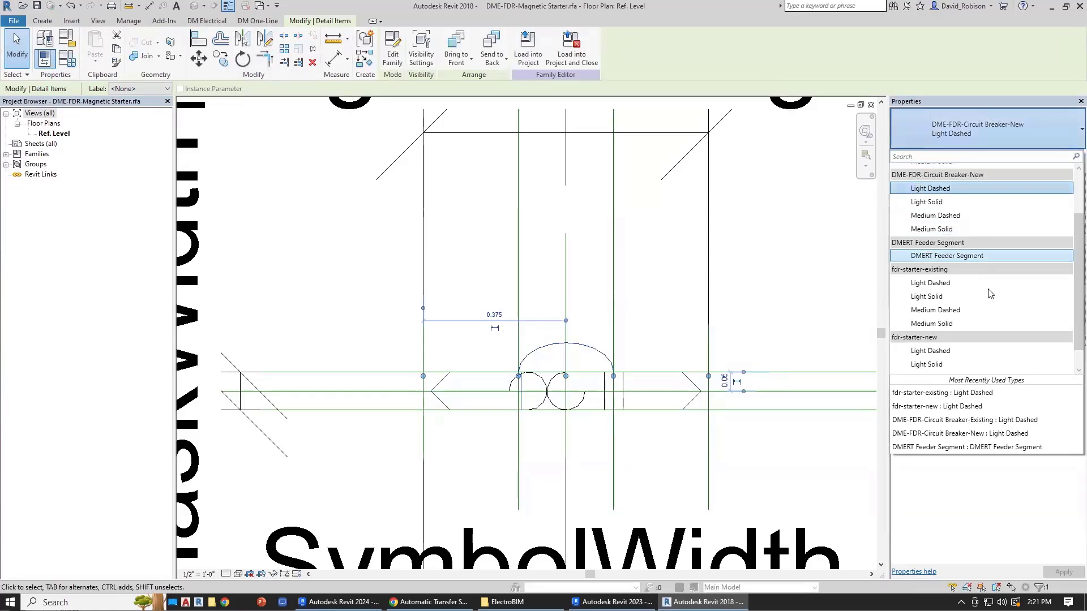
scroll(990, 291, "down", 1)
left_click(949, 329)
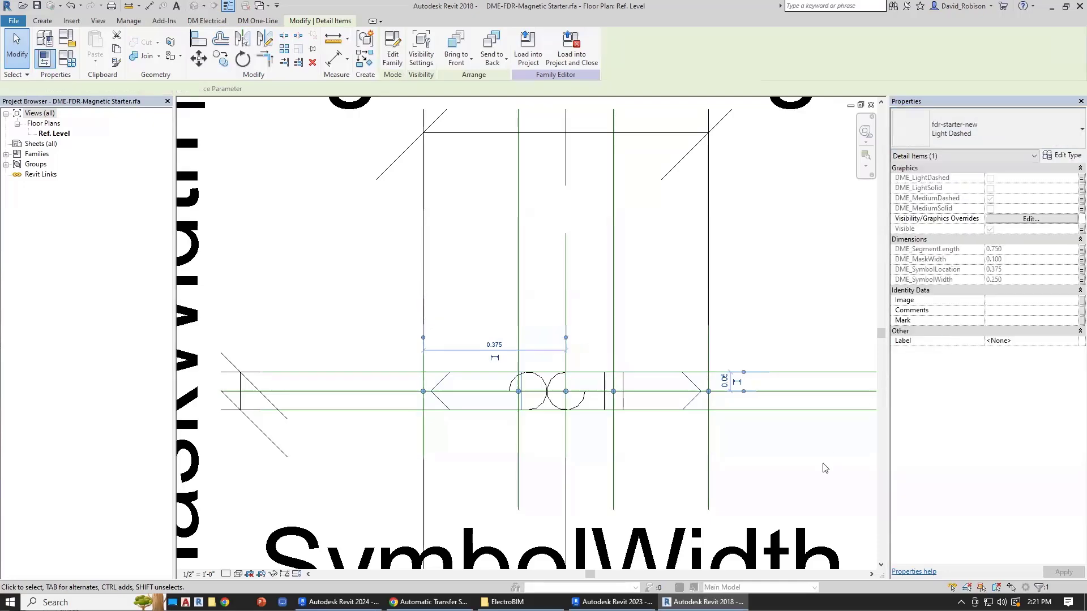
left_click(802, 468)
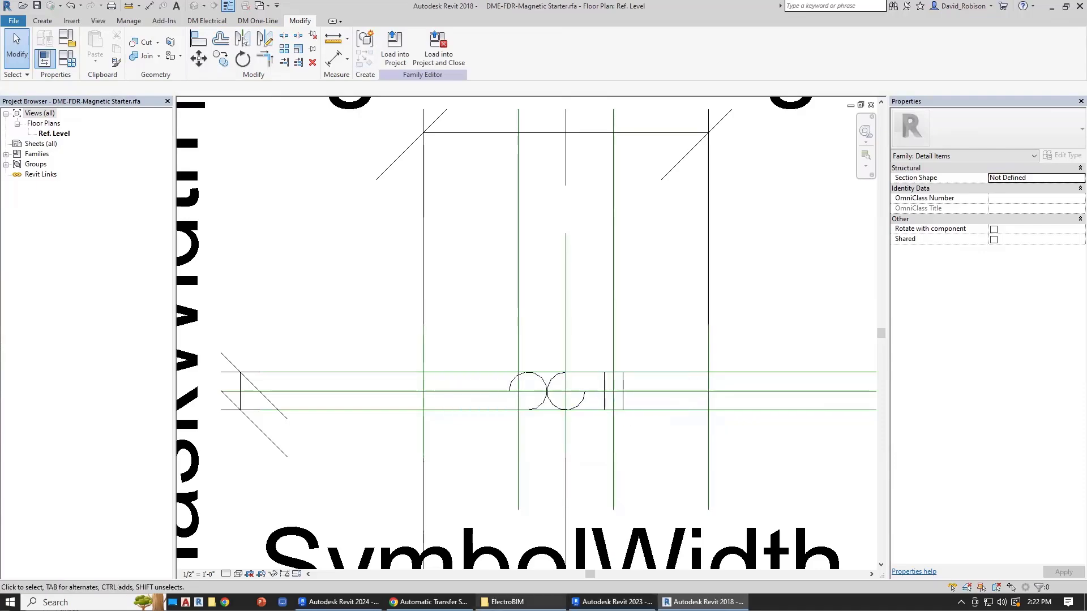
Switch to the Single-Line Diagram view in Revit 2024 and open the ElectroBIM Single-Line Diagram Feeder Graphics customization file.
left_click(339, 602)
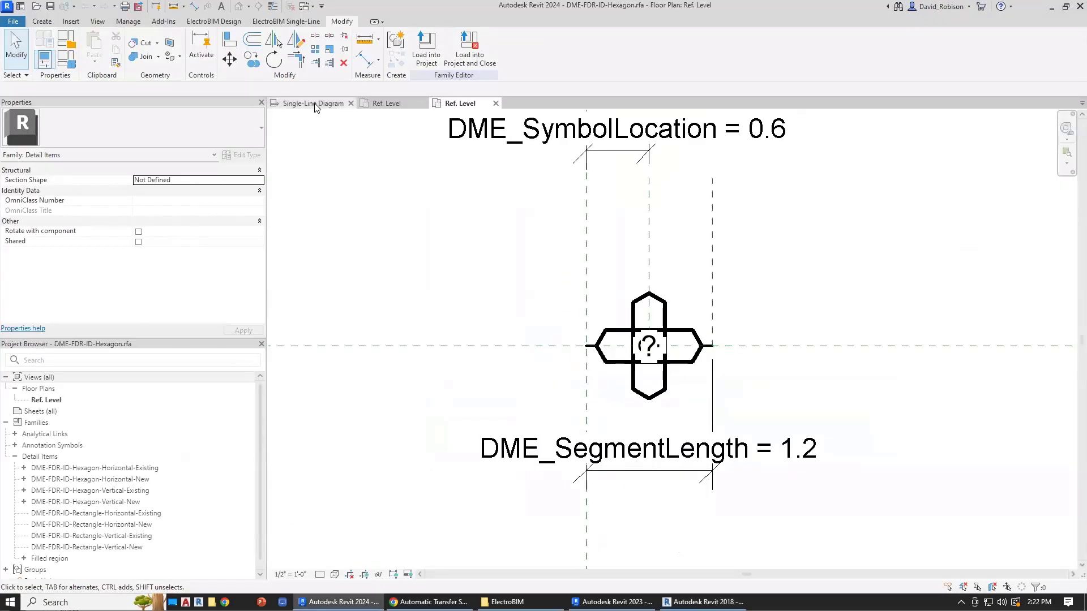
left_click(315, 104)
scroll(589, 372, "down", 2)
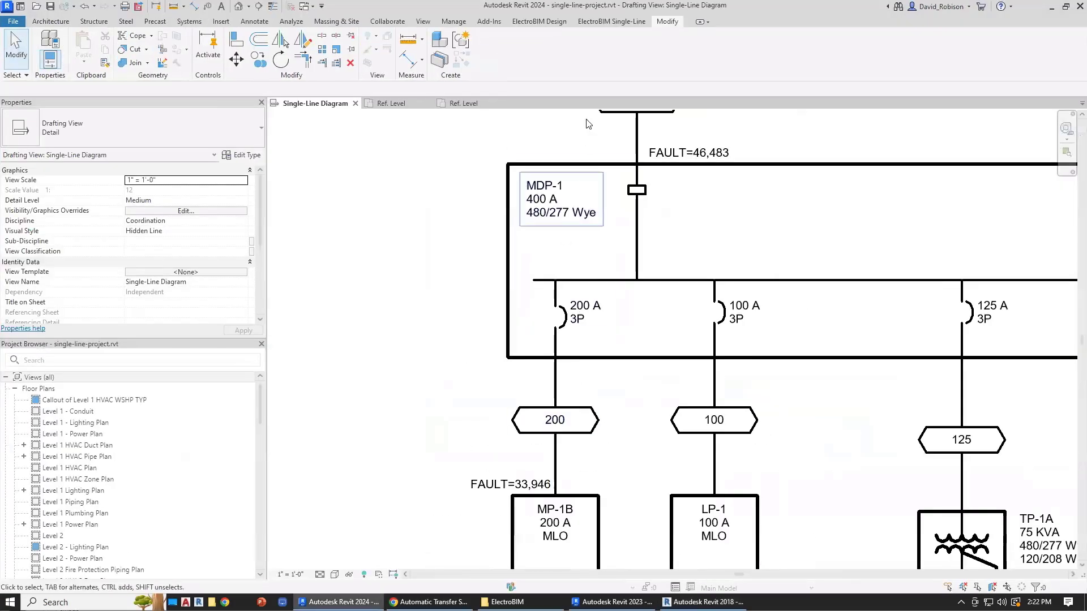
scroll(605, 38, "up", 1)
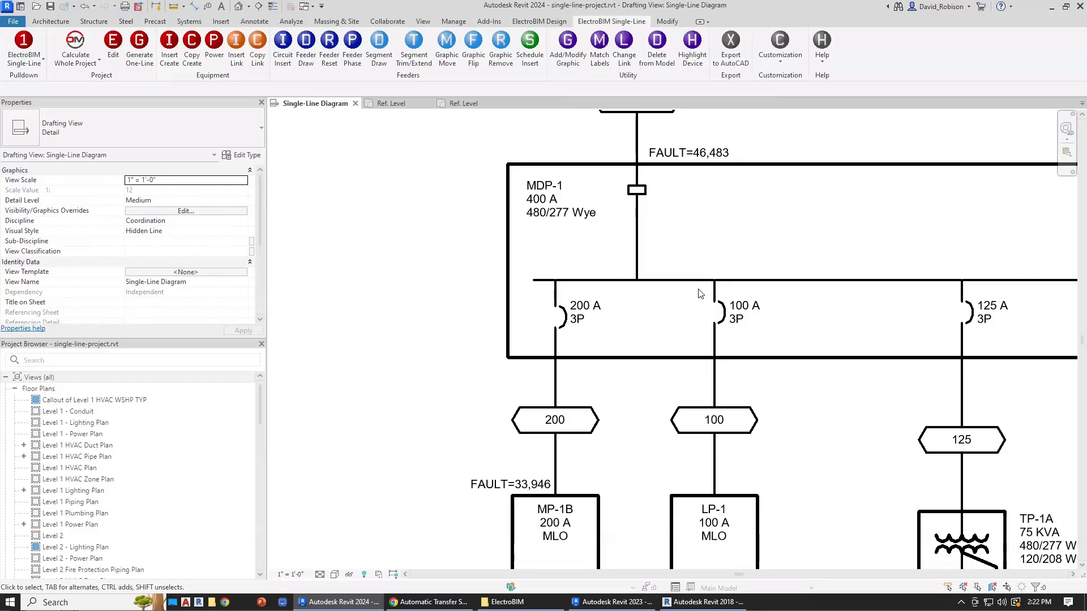
left_click(788, 57)
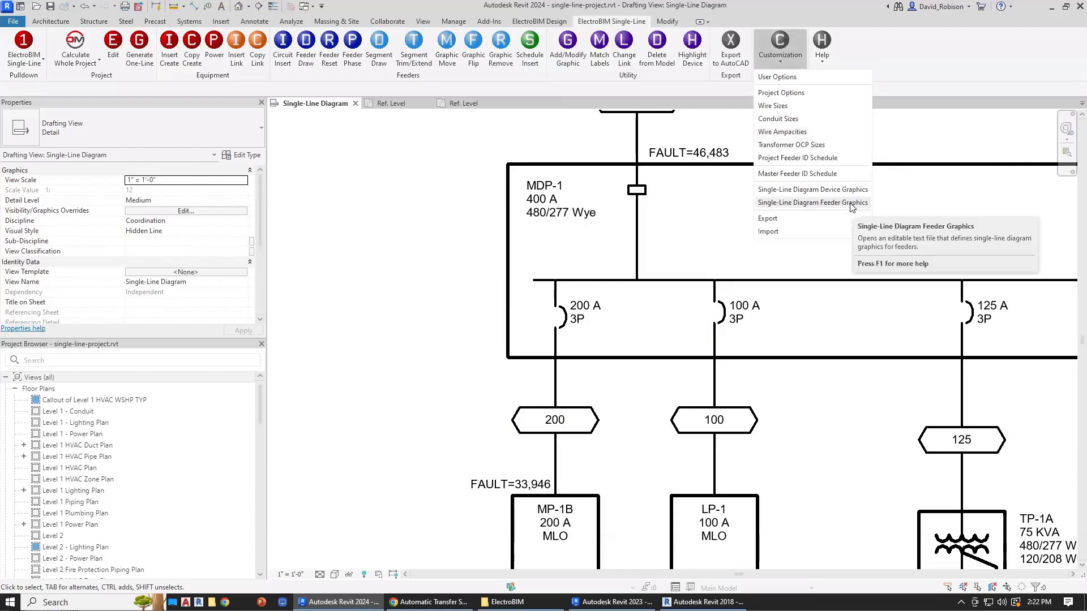
left_click(851, 207)
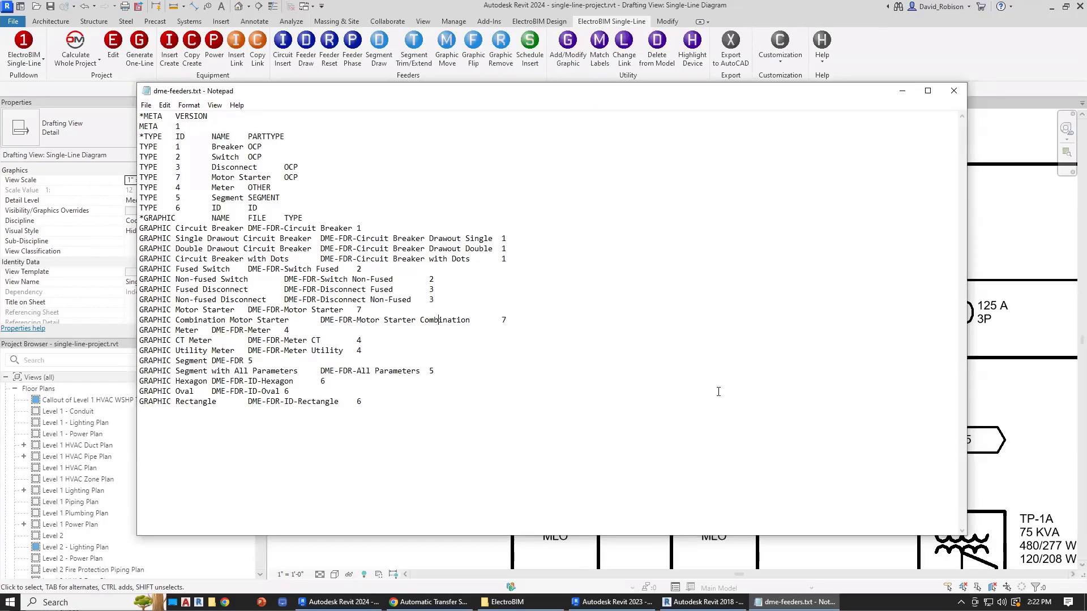
Duplicate the Combination Motor Starter GRAPHIC line in dme-feeders.txt and name the copy Magnetic Starter.
key("shift+Down")
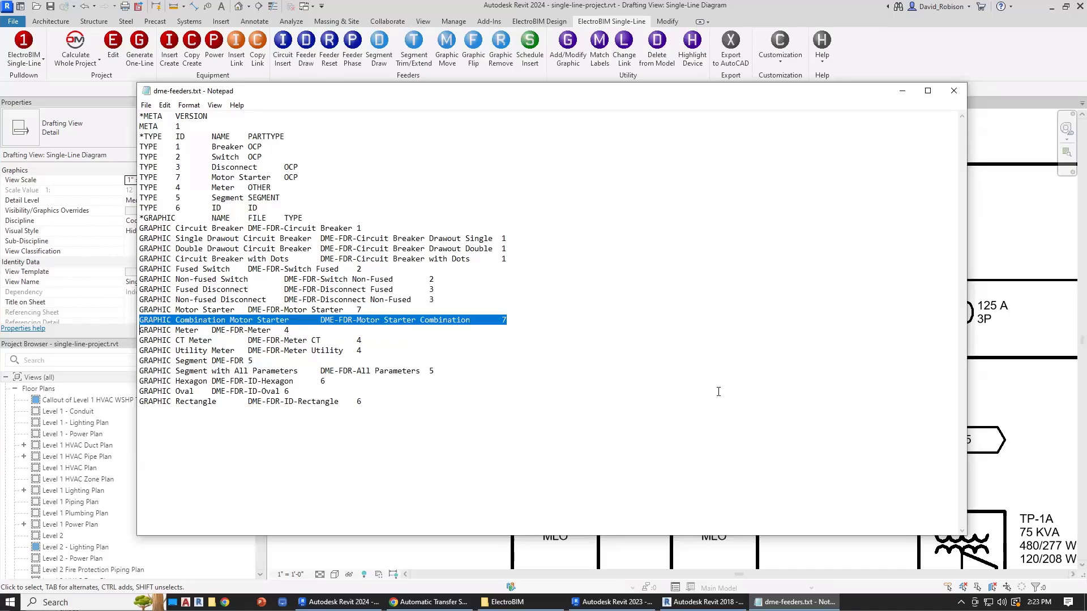
key("ctrl+c")
key("Right")
key("ctrl+v")
left_click_drag(176, 330, 268, 326)
type("Magnetic")
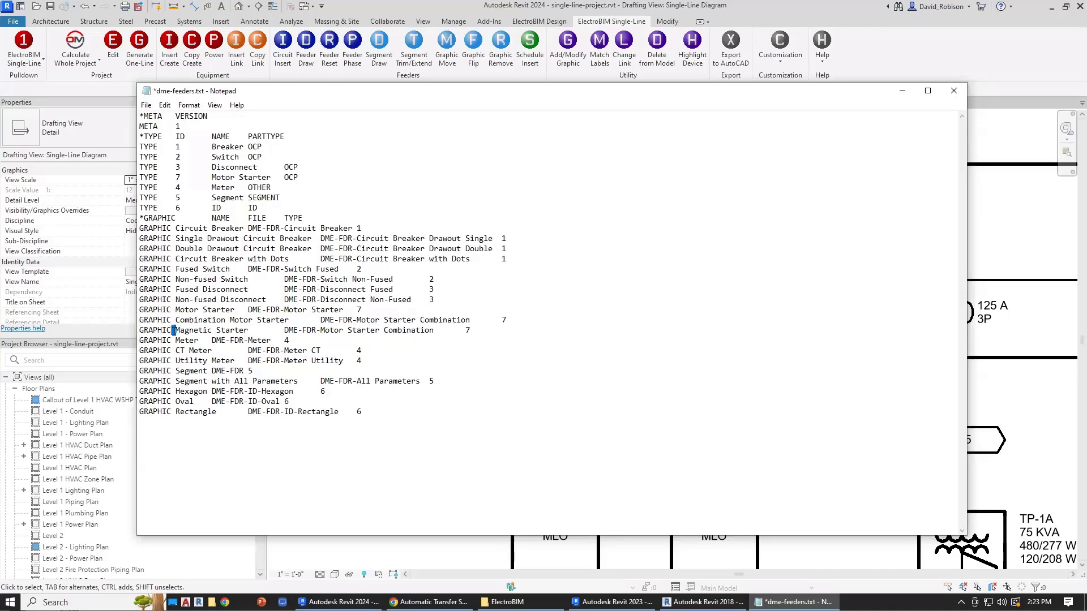
Set the Magnetic Starter line's file entry to DME-FDR-Magnetic Starter, copied from the family's file name in the ElectroBIM folder, and save the text file.
left_click(235, 330)
left_click_drag(334, 331, 440, 333)
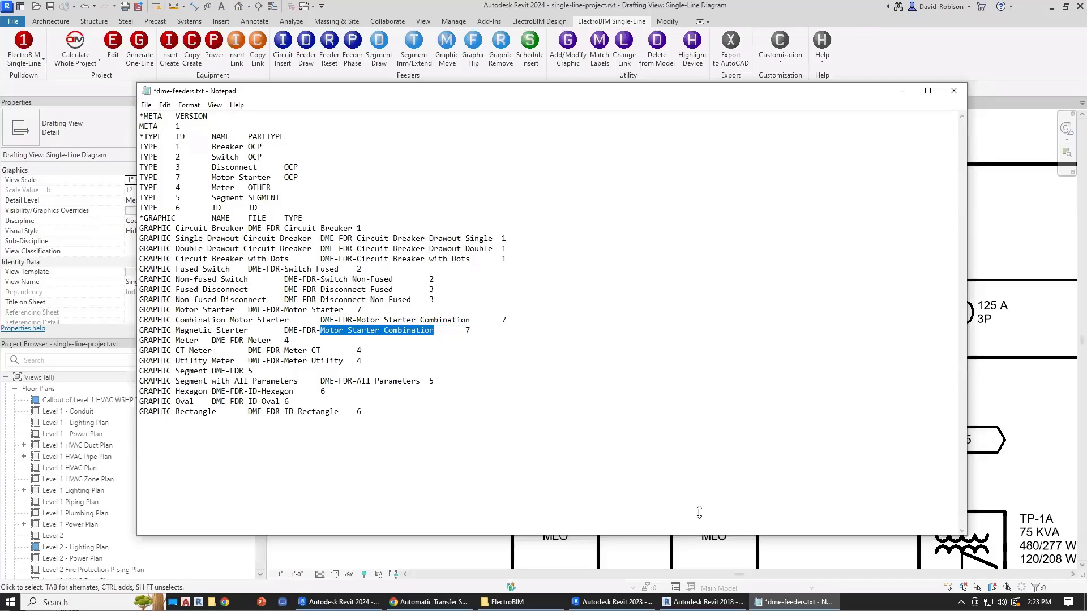
left_click(523, 601)
left_click(690, 196)
left_click(626, 211)
key("F2")
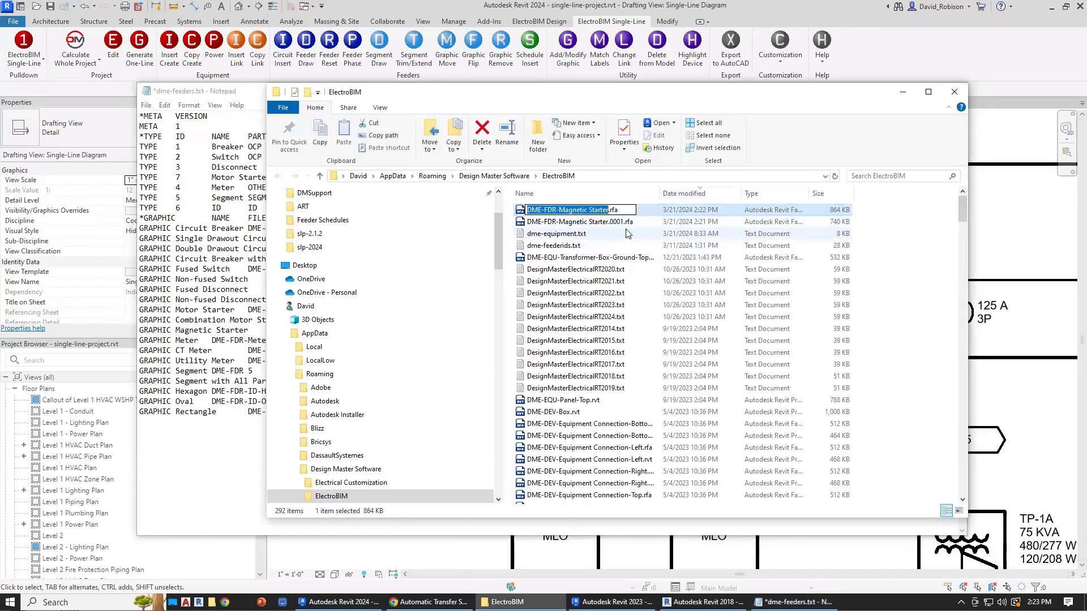
left_click(228, 94)
left_click(313, 328)
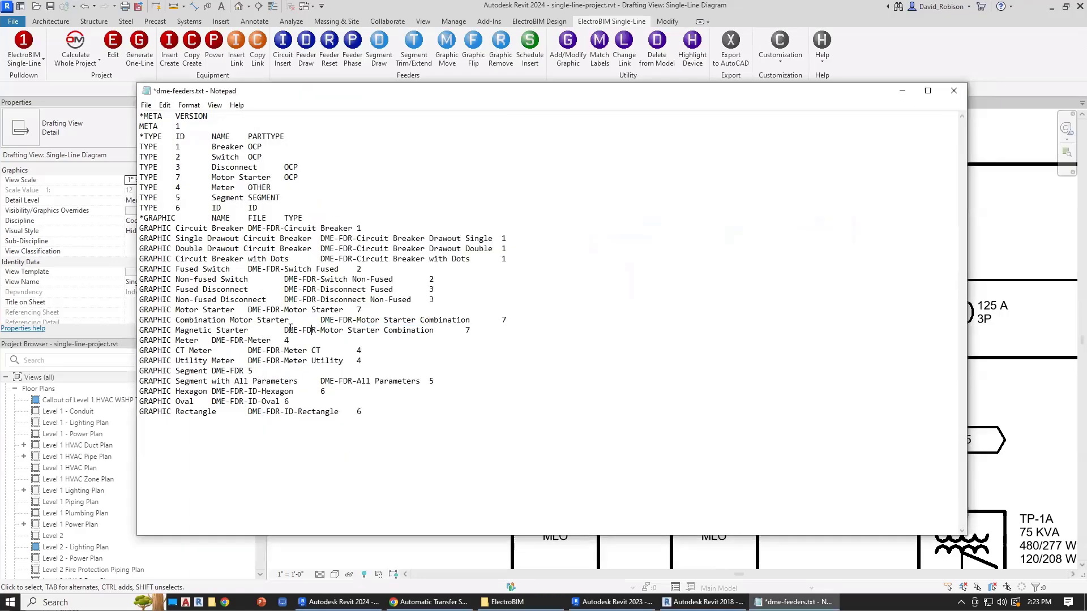
left_click_drag(285, 330, 128, 332)
key("ctrl+v")
key("ctrl+s")
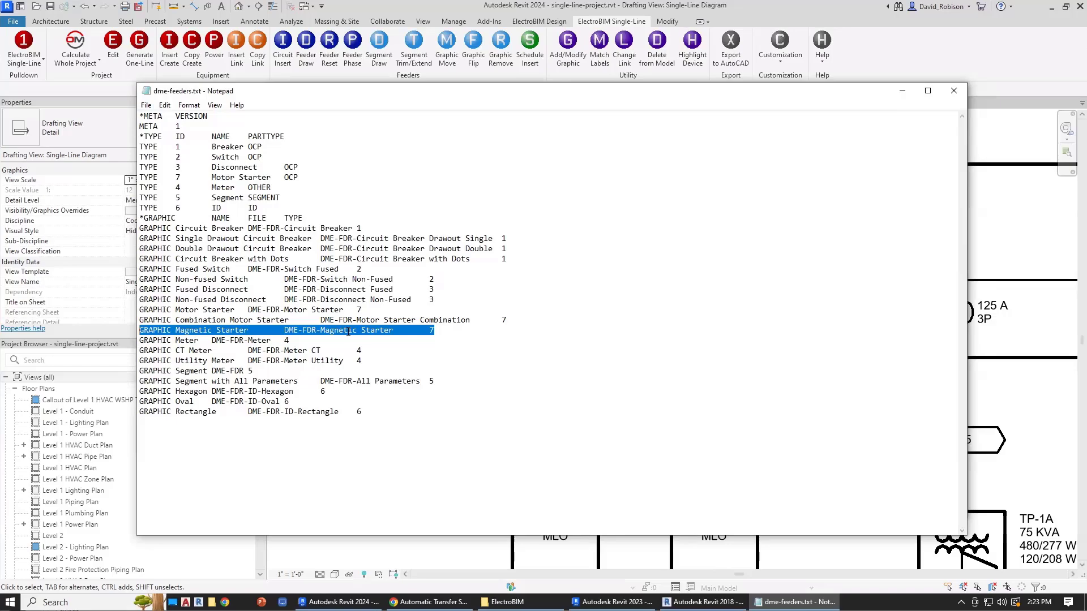
Replace the existing OCP graphic on the 100 A feeder to LP-1 with the Motor Starter group's Magnetic Starter in Medium Solid.
left_click(938, 58)
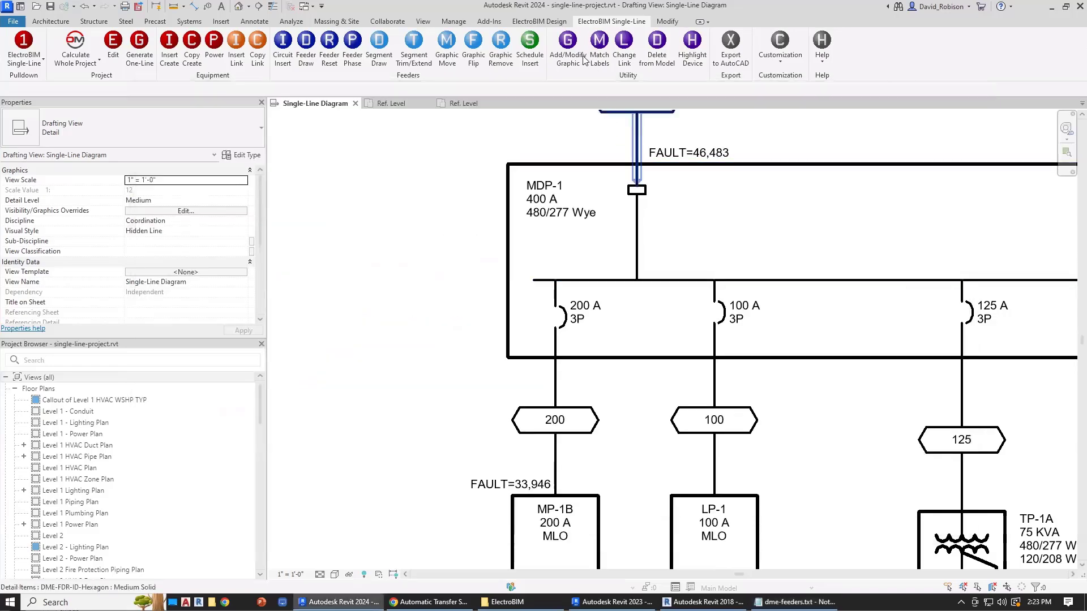
left_click(568, 45)
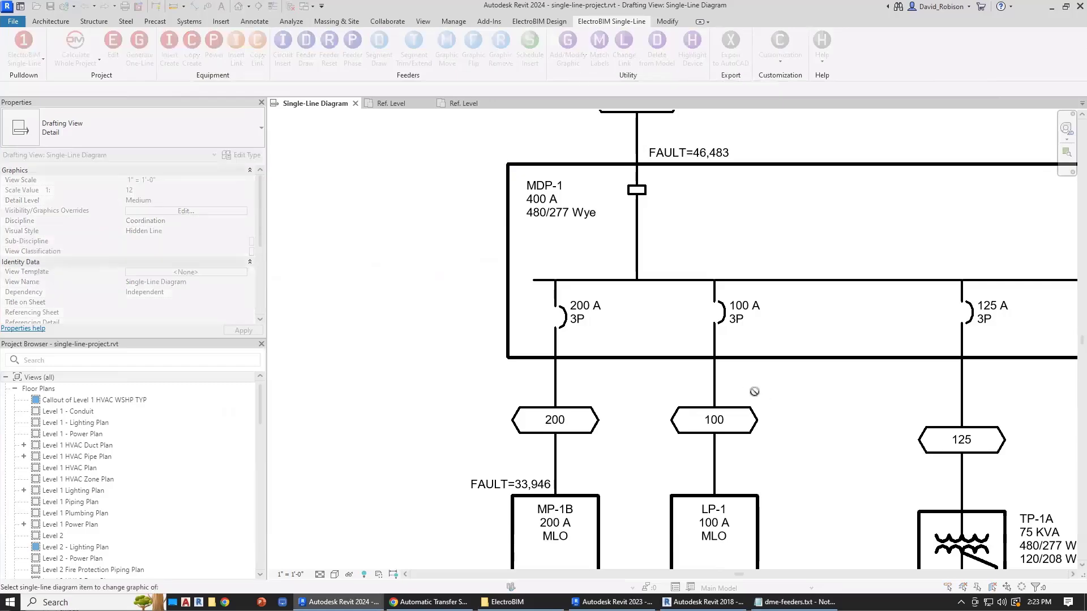
left_click(719, 298)
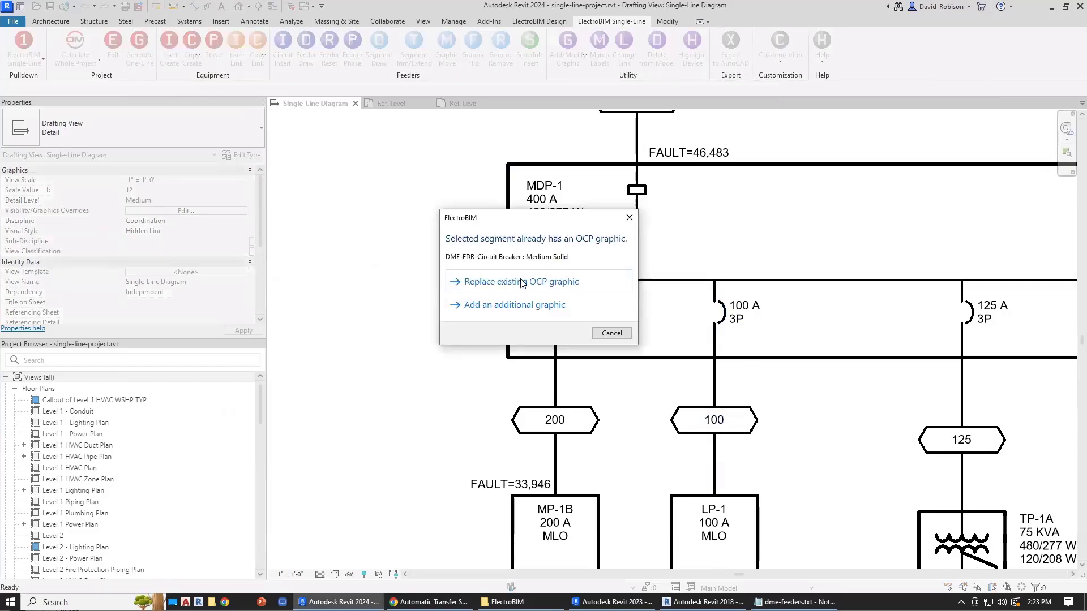
left_click(521, 282)
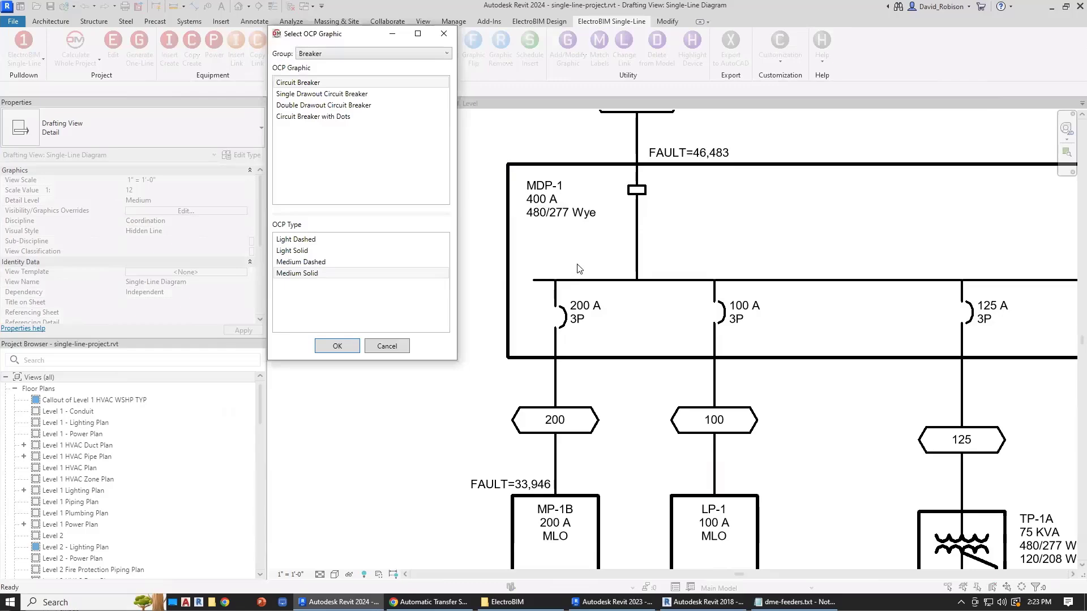
left_click(351, 53)
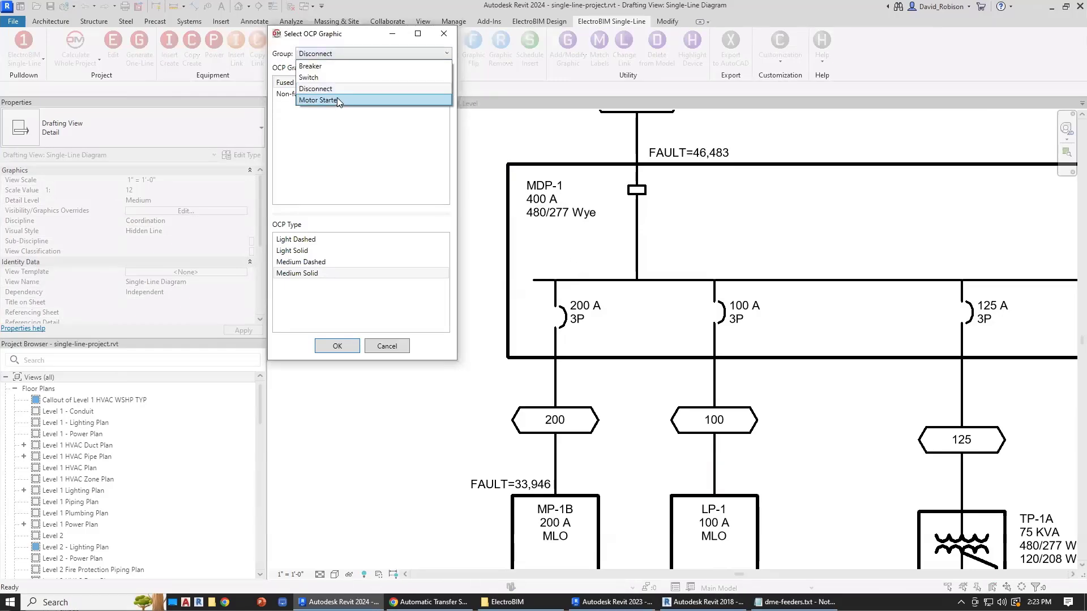
left_click(338, 98)
left_click(312, 105)
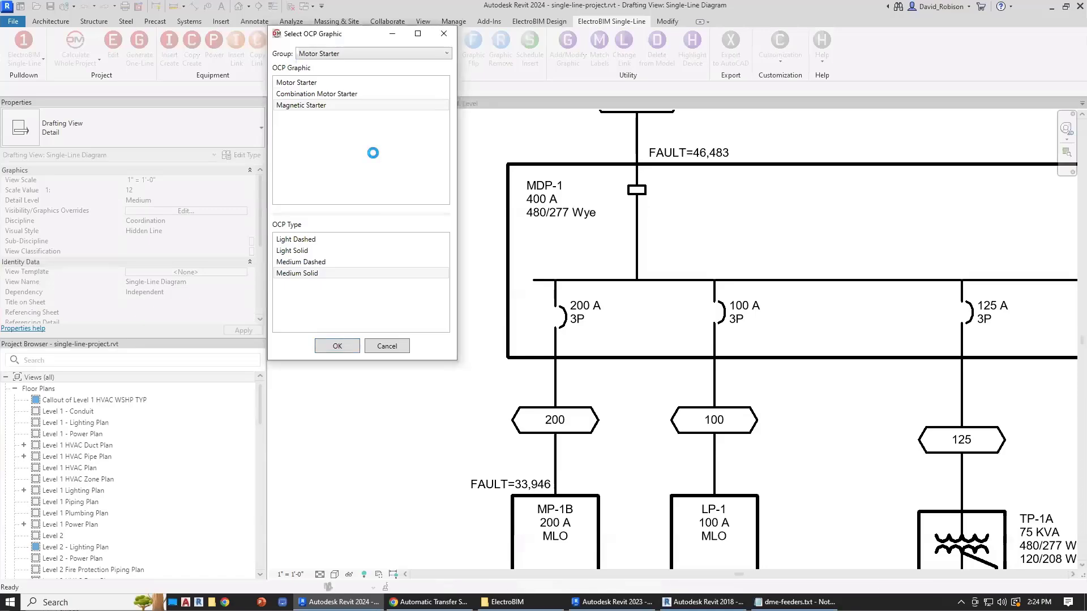
left_click(338, 347)
Examine the new magnetic starter symbol on the LP-1 feeder up close and compare it with the neighbouring breaker graphics and tags.
scroll(718, 317, "up", 6)
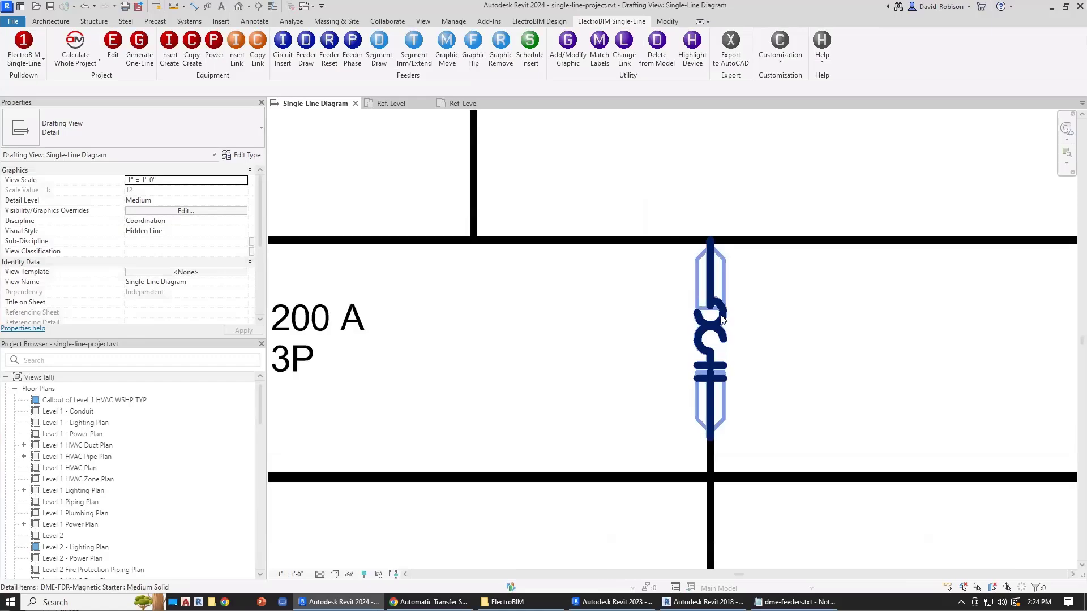
left_click(722, 321)
mouse_move(710, 339)
left_mouse_down()
mouse_move(711, 306)
mouse_move(711, 340)
left_mouse_up()
left_click(738, 328)
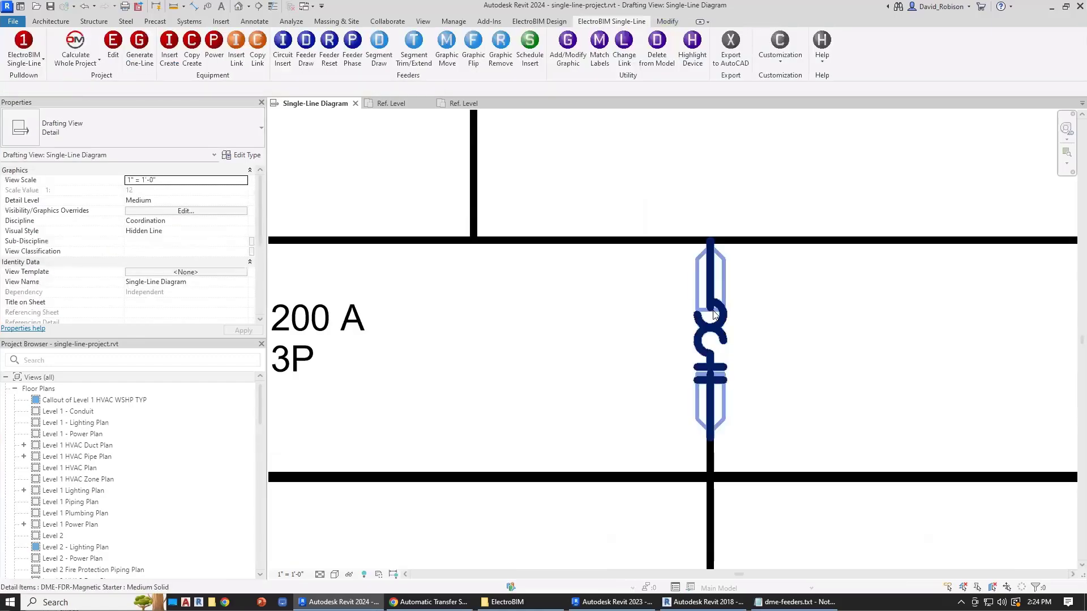
scroll(714, 315, "up", 2)
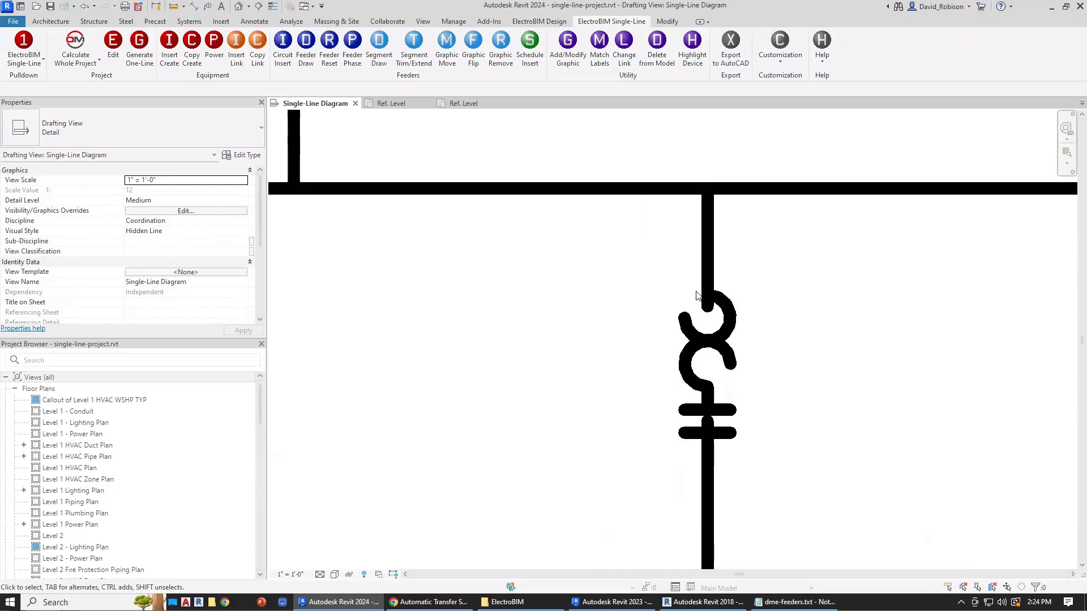
scroll(880, 298, "down", 2)
scroll(880, 298, "down", 2)
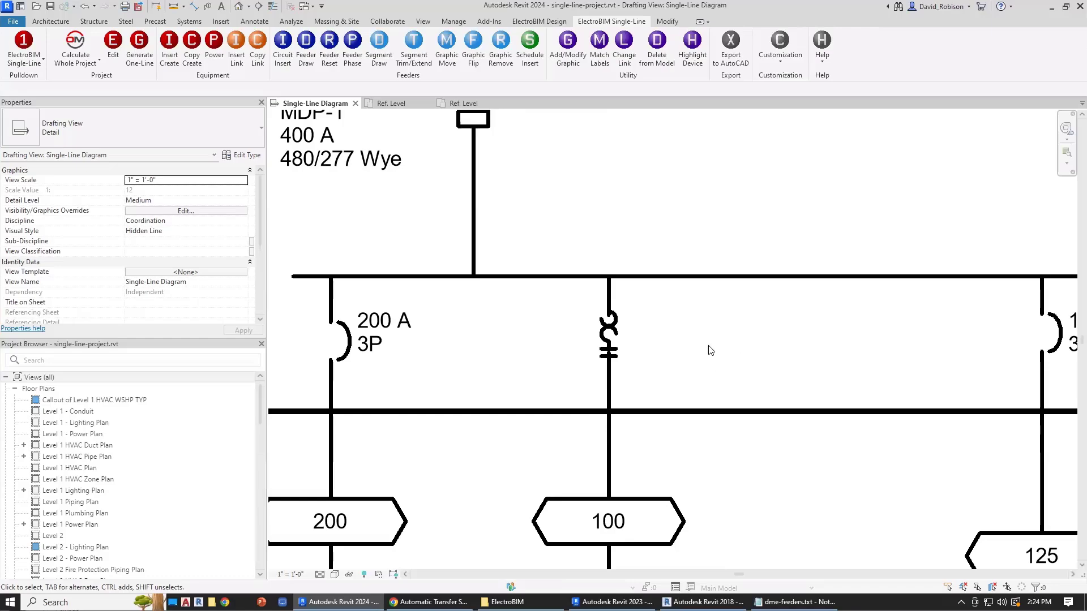
scroll(711, 347, "down", 2)
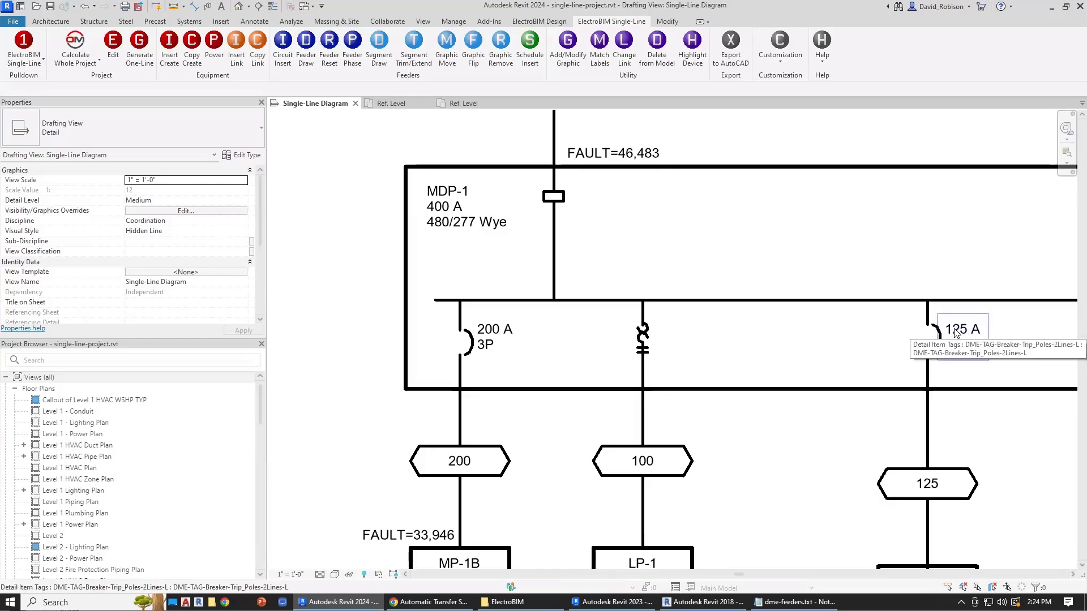
Try moving the 125 A 3P breaker tag away from its breaker, view its parameter values without changing them, and undo the move.
left_click_drag(955, 332, 1037, 363)
middle_click_drag(877, 415, 731, 382)
left_click(888, 328)
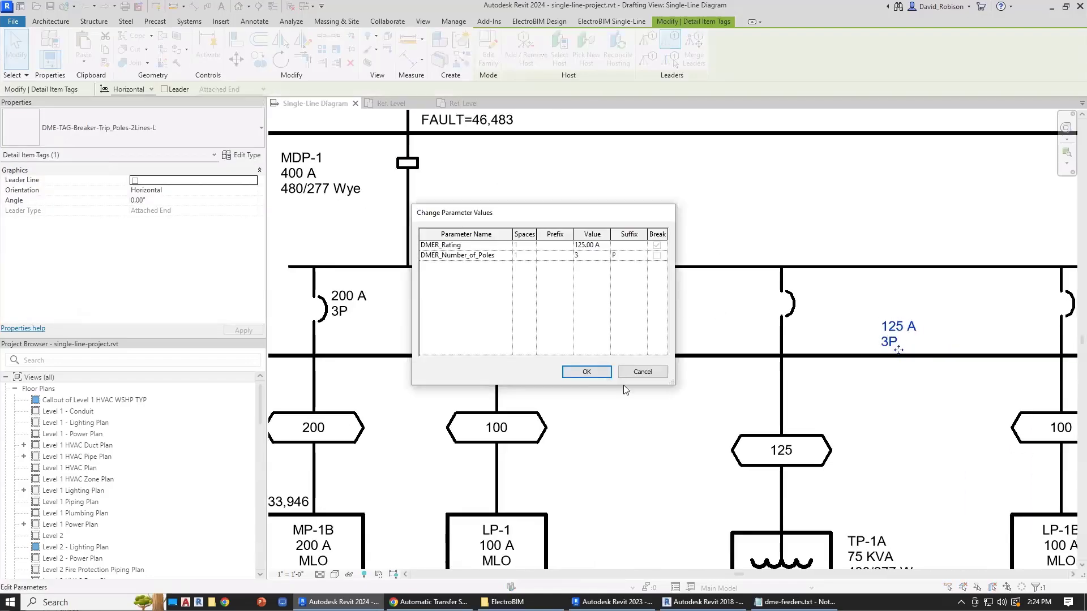
key("Escape")
key("Escape")
key("ctrl+z")
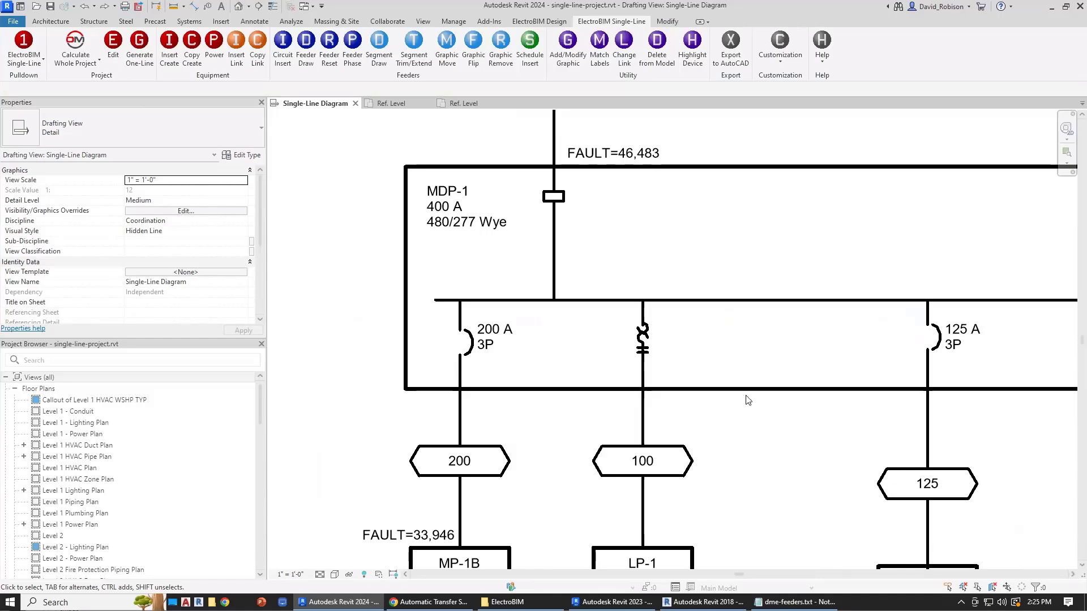
Sort the ElectroBIM folder by name and compare the paired .rfa and .rvt files for DME-FDR-Circuit Breaker and DME-FDR-Circuit Breaker with Dots.
left_click(643, 413)
left_click(505, 602)
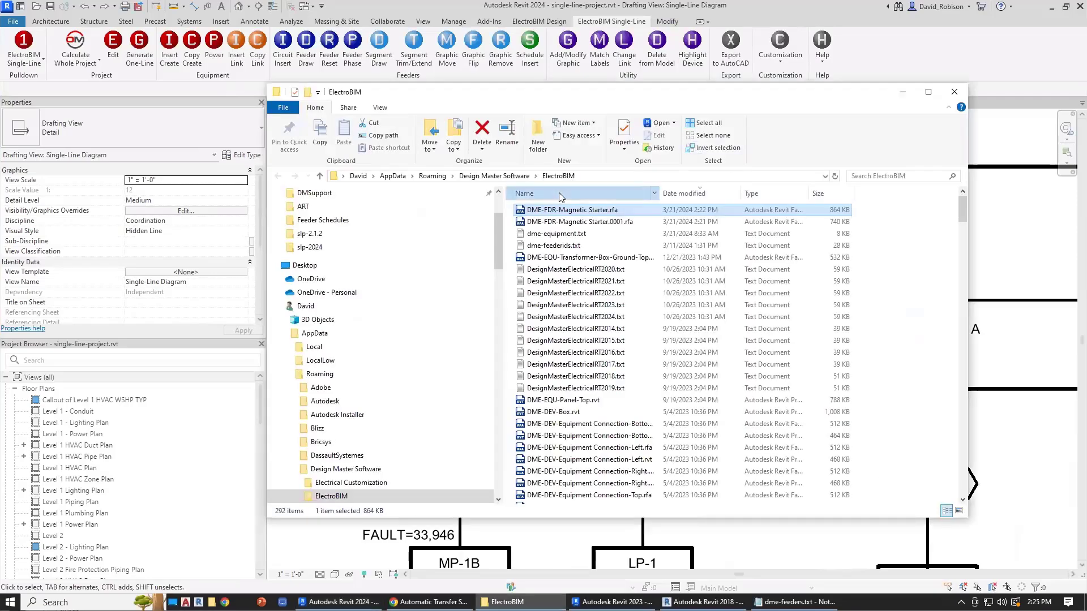
left_click(559, 194)
left_click(628, 320)
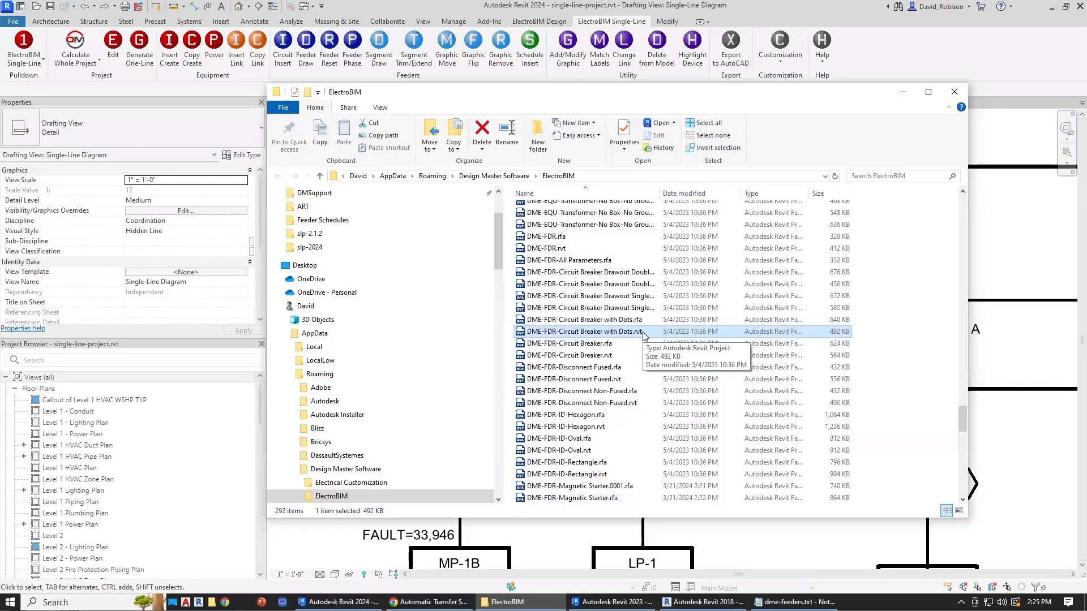
left_click(609, 357)
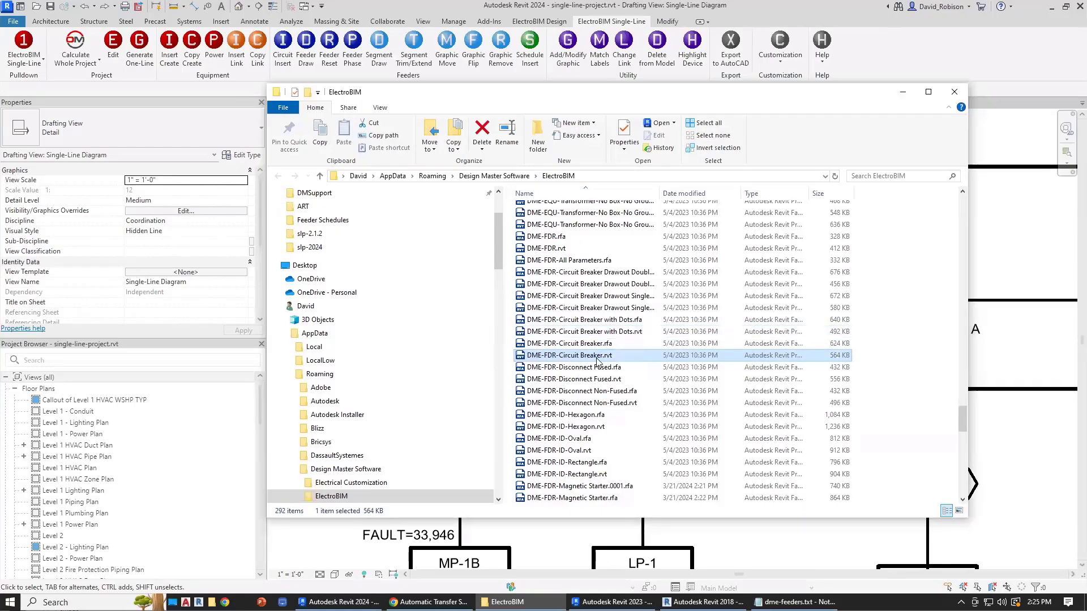
left_click(597, 346)
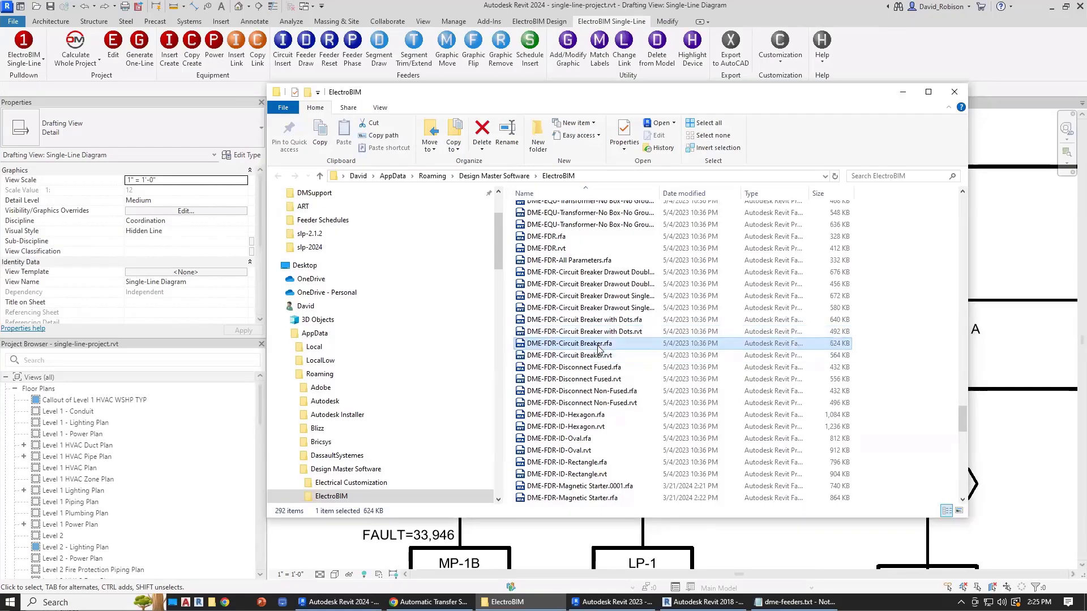
left_click(616, 356)
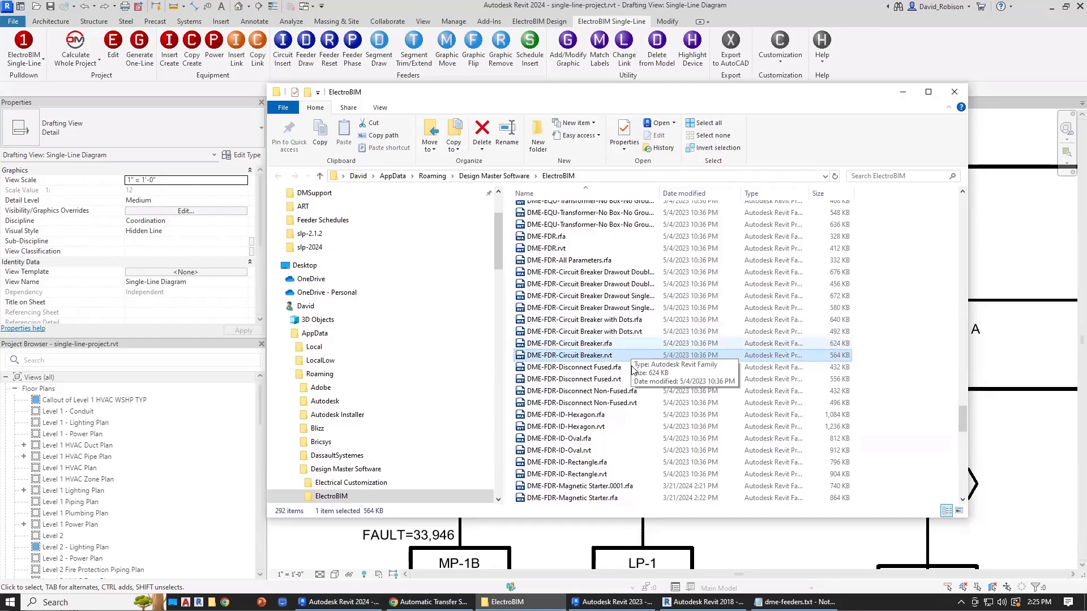
scroll(630, 351, "down", 2)
Start Revit 2018 and open the project DME-FDR-Circuit Breaker.rvt from the ElectroBIM folder.
key("super")
type("revit 2018")
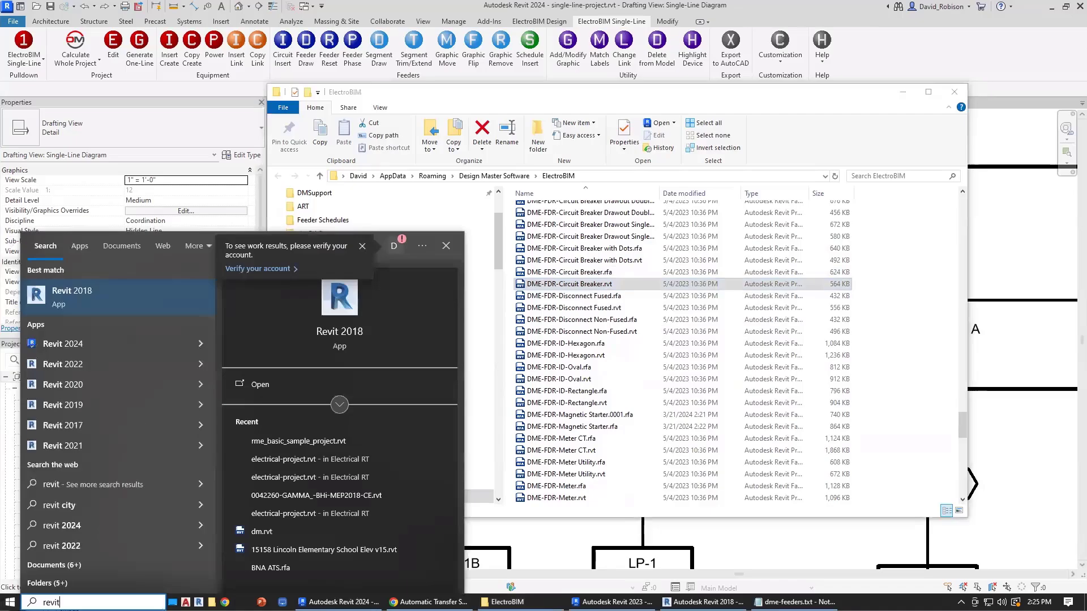
key("Return")
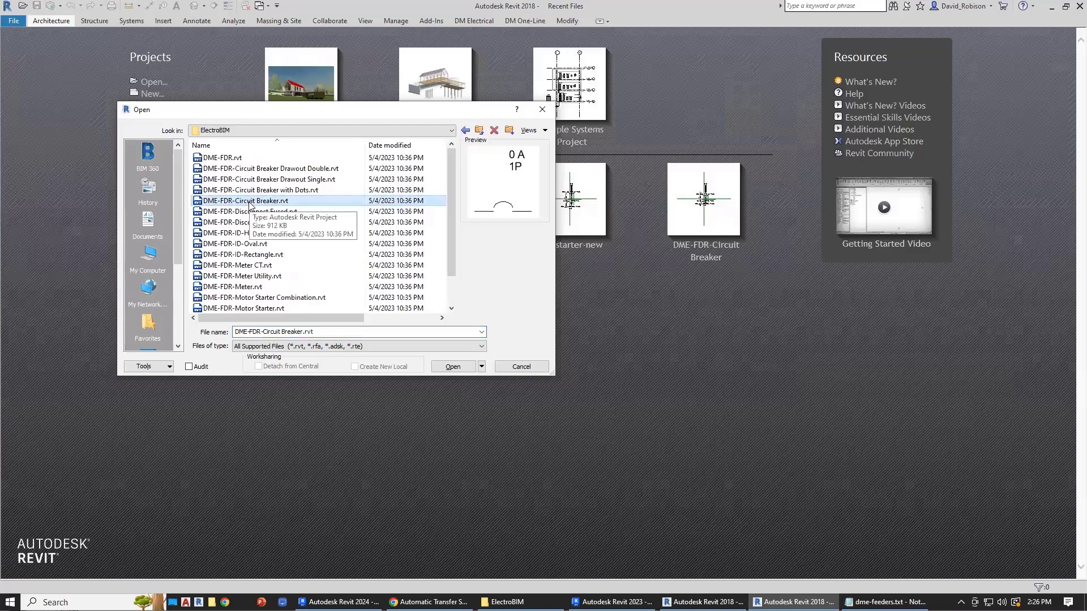
left_click(451, 367)
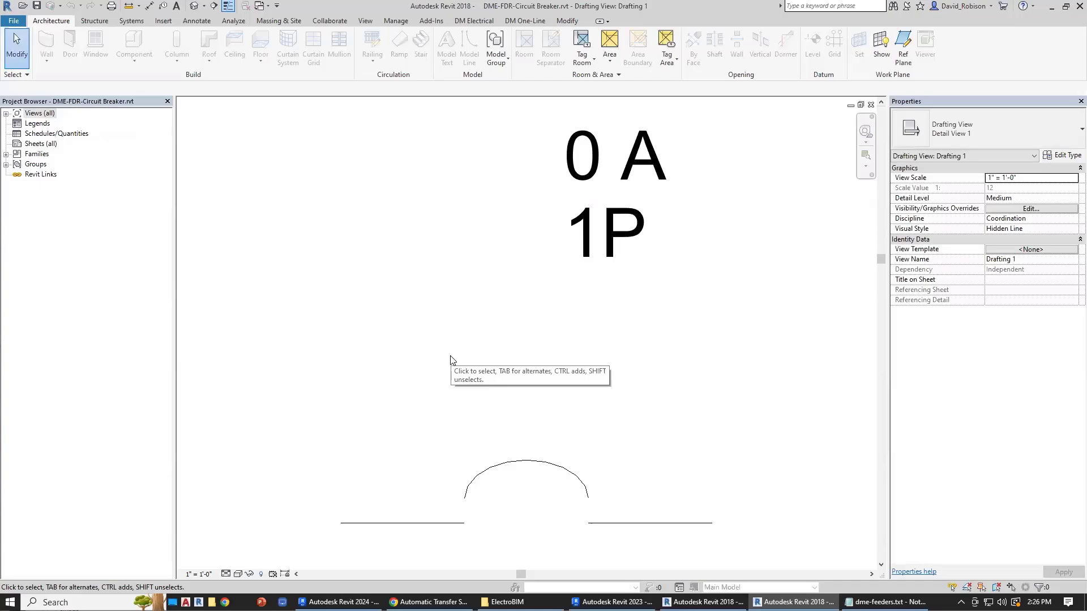
Inspect the circuit breaker detail item and its rating and poles tag in the drafting view.
left_click(575, 477)
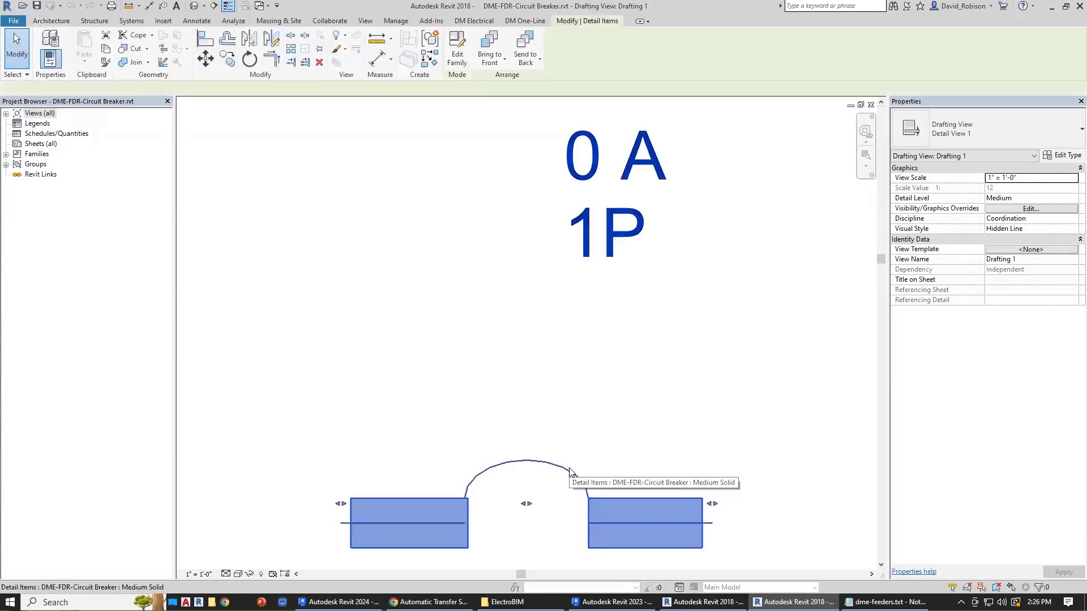
left_click(706, 230)
left_click(635, 224)
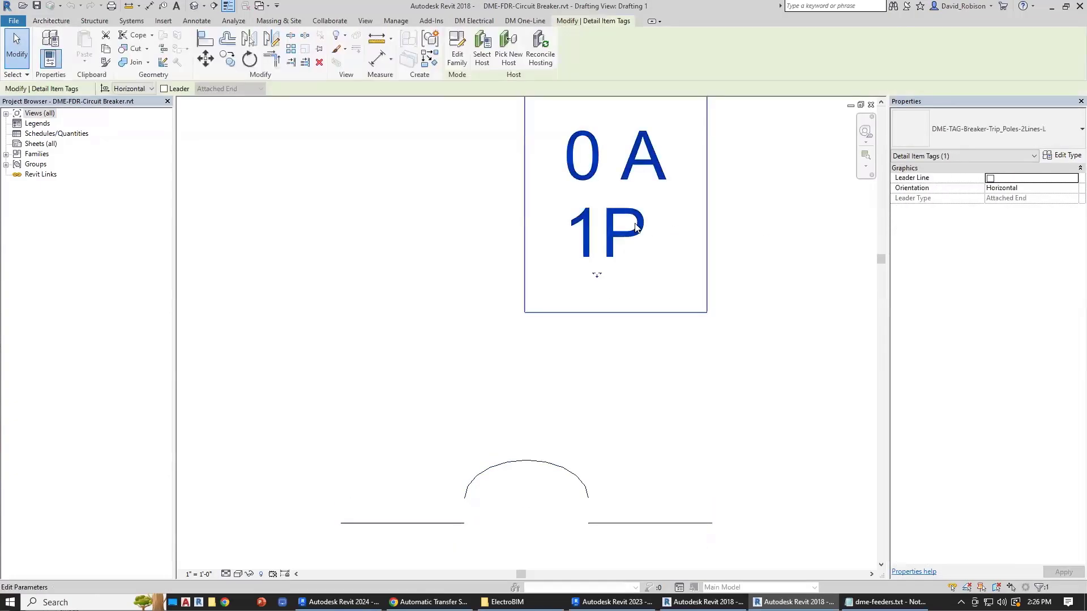
left_click(814, 375)
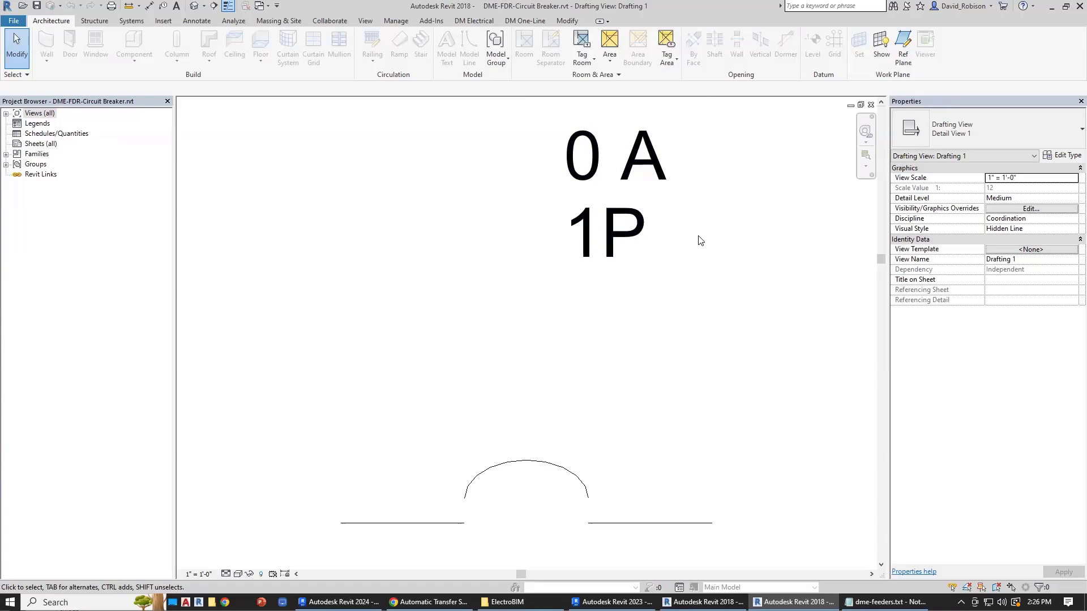
Load the DME-FDR-Magnetic Starter family from the ElectroBIM folder into the DME-FDR-Circuit Breaker project.
left_click(163, 21)
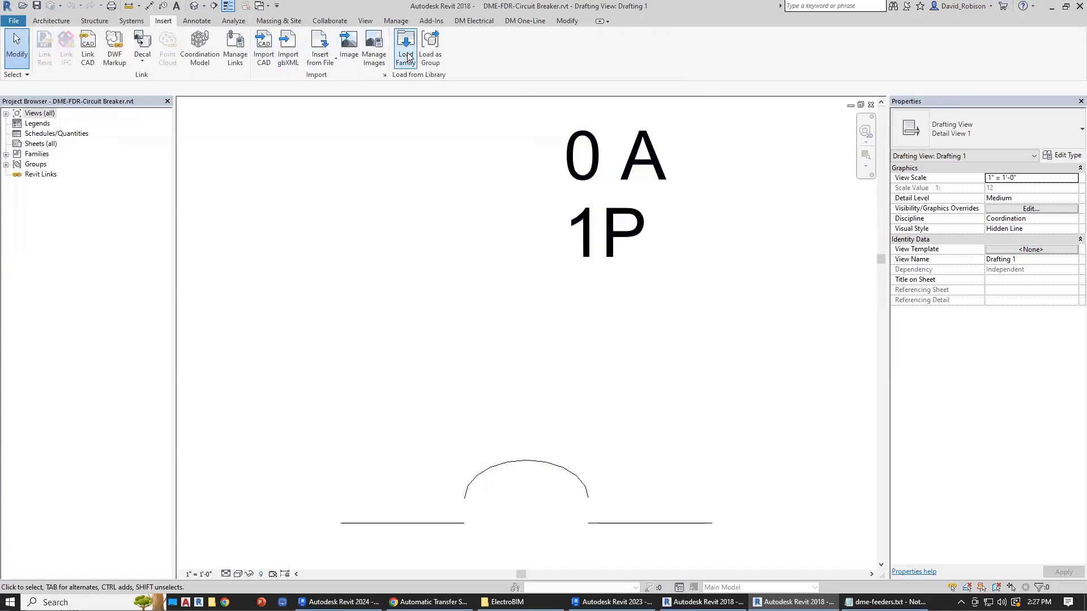
left_click(405, 51)
key("ctrl+v")
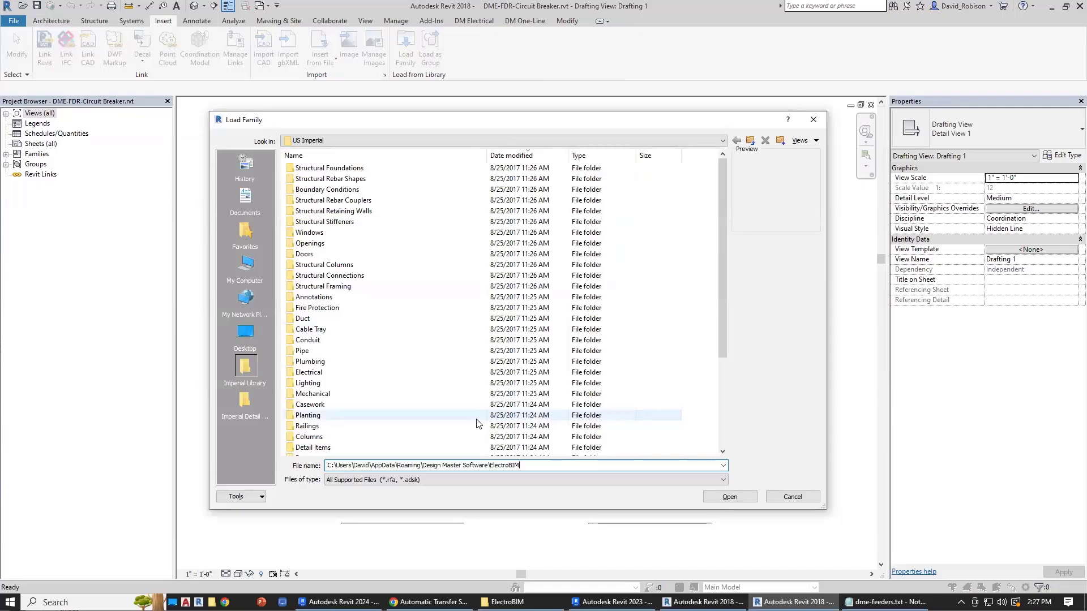
key("Return")
double_click(374, 170)
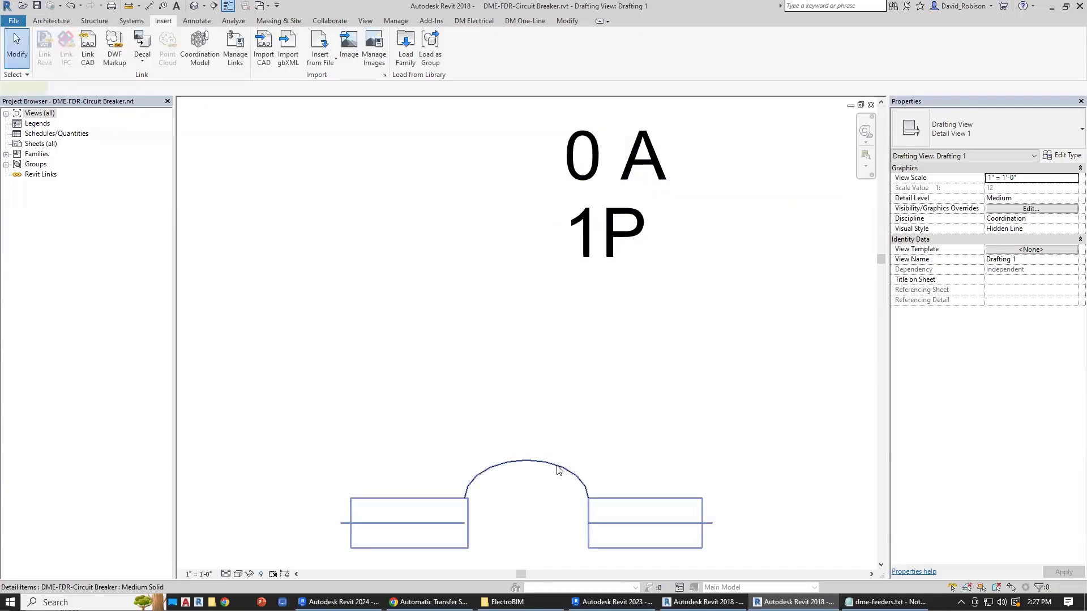
Change the circuit breaker detail item to the DME-FDR-Magnetic Starter Light Dashed type and check its attached rating tag.
left_click(560, 469)
left_click(972, 140)
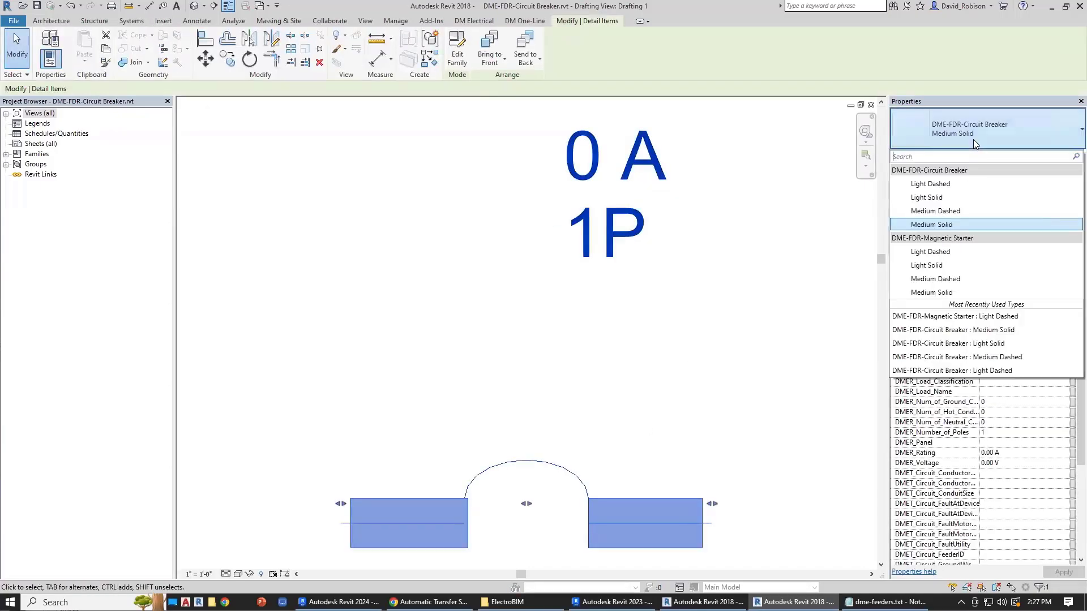
left_click(935, 251)
left_click(670, 380)
left_click(632, 243)
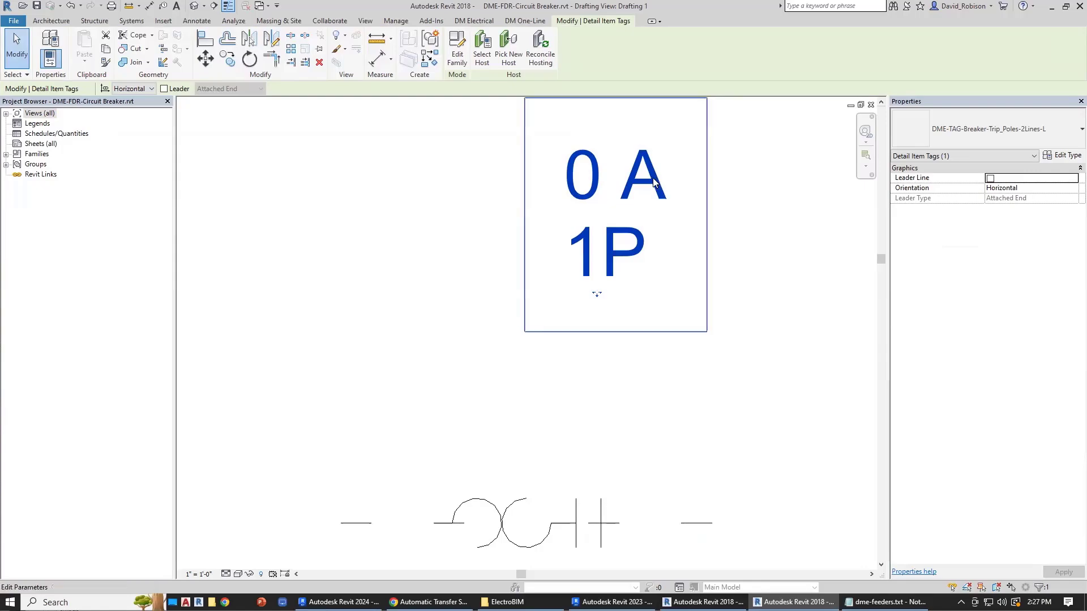
left_click(820, 312)
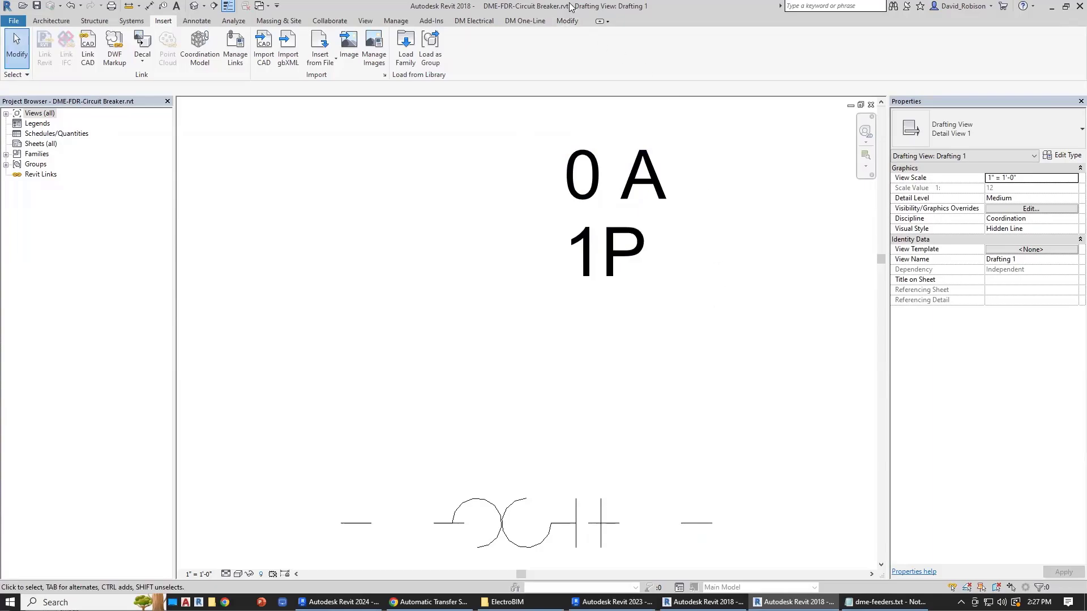
Check the Magnetic Starter line's file name in dme-feeders.txt against the tagged starter project, and return to the Revit 2024 single-line diagram.
left_click(884, 602)
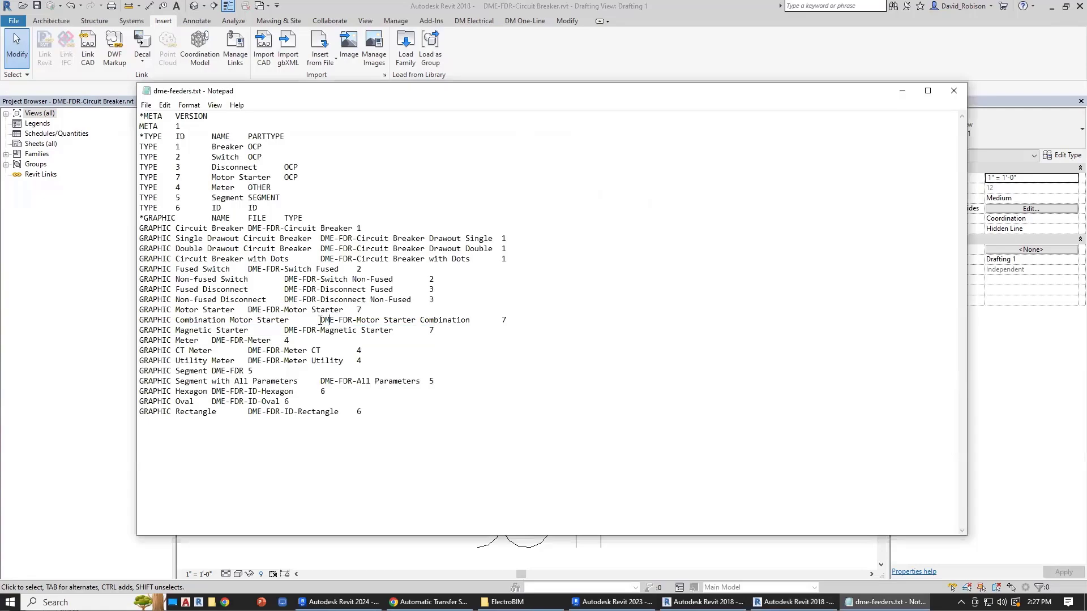
left_click_drag(299, 331, 393, 330)
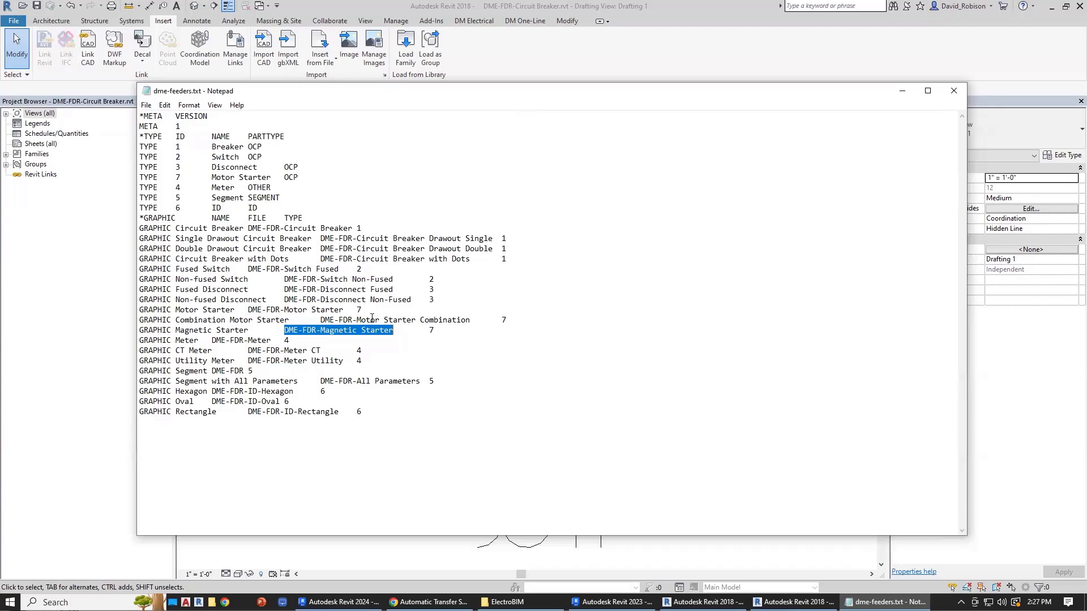
left_click(648, 67)
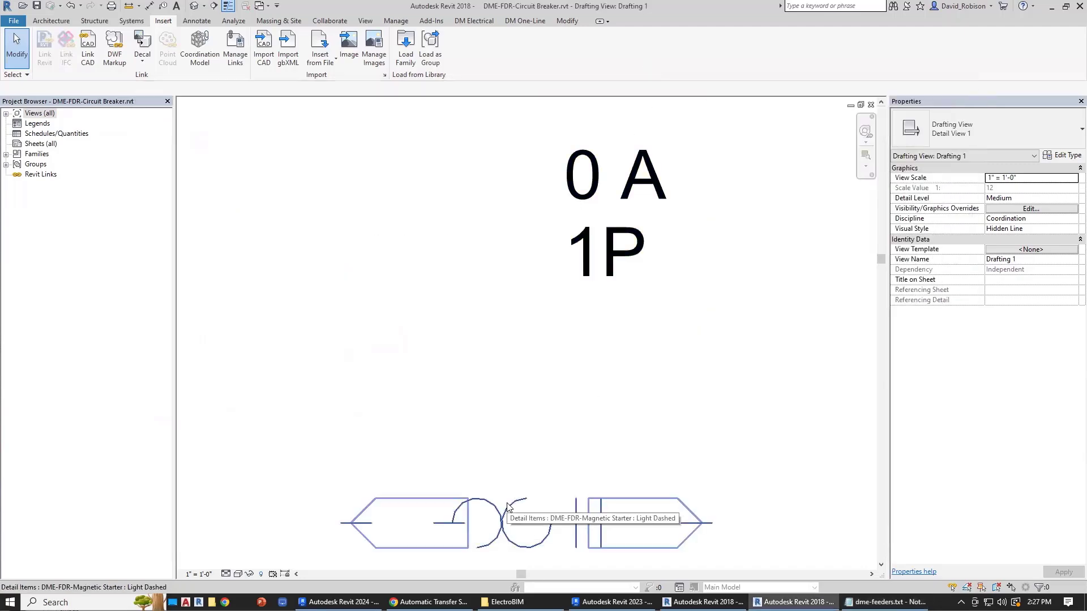
left_click(885, 602)
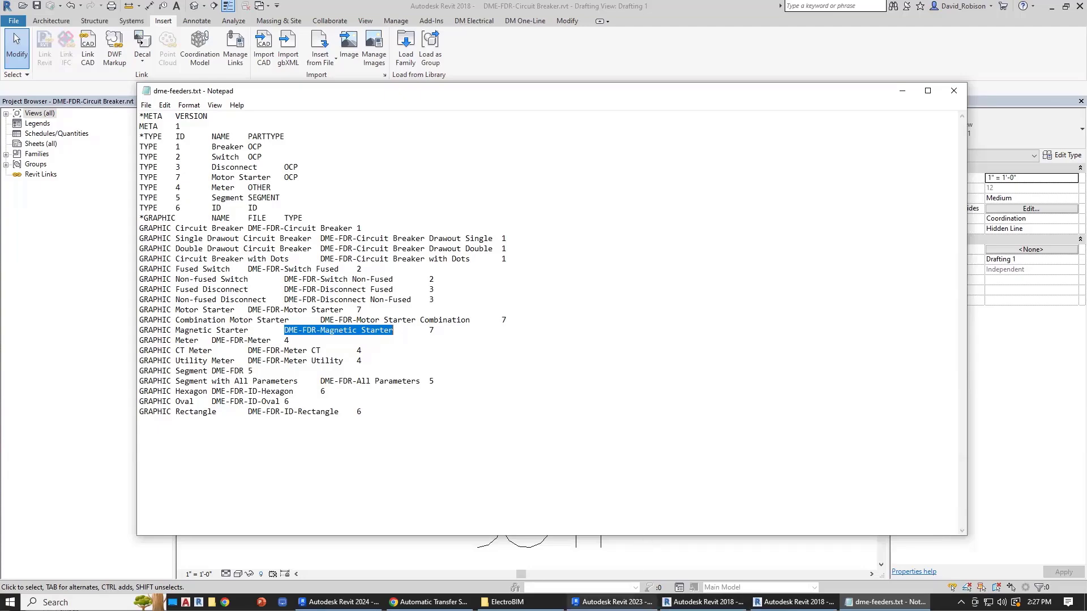
left_click(338, 602)
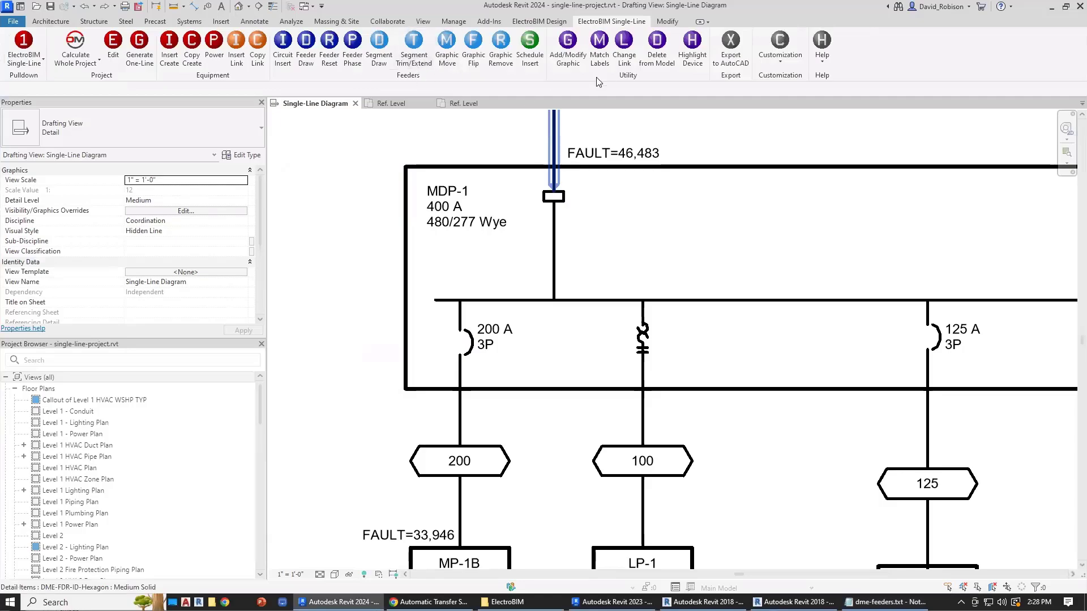
Change the MP-1B feeder's breaker graphic in MDP-1 to Magnetic Starter from the Motor Starter group, with the Medium Solid type.
left_click(659, 51)
left_click(475, 358)
left_click(552, 215)
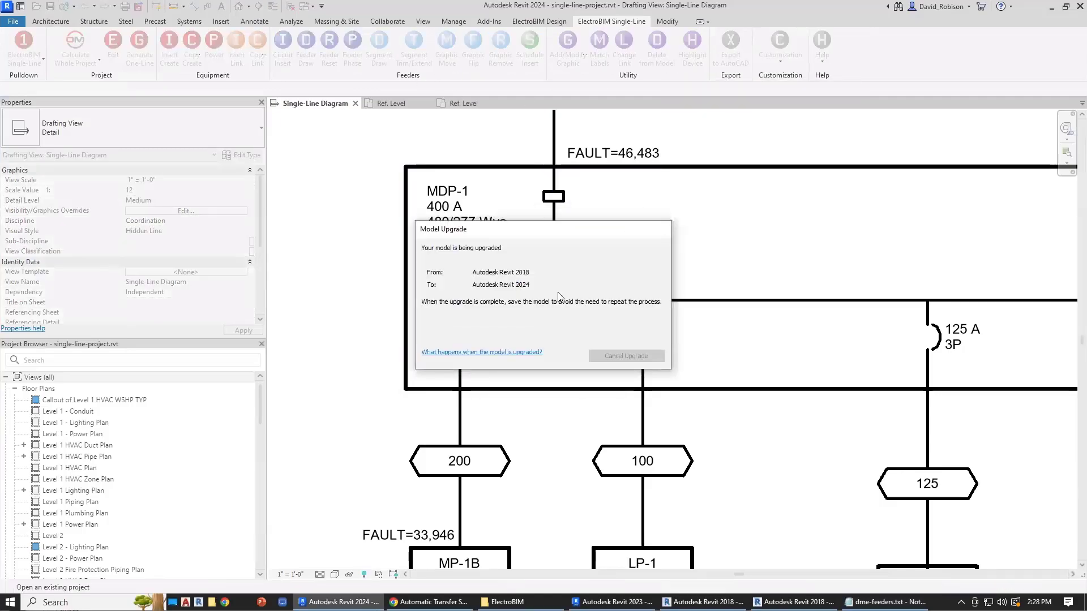
left_click(627, 355)
left_click(362, 54)
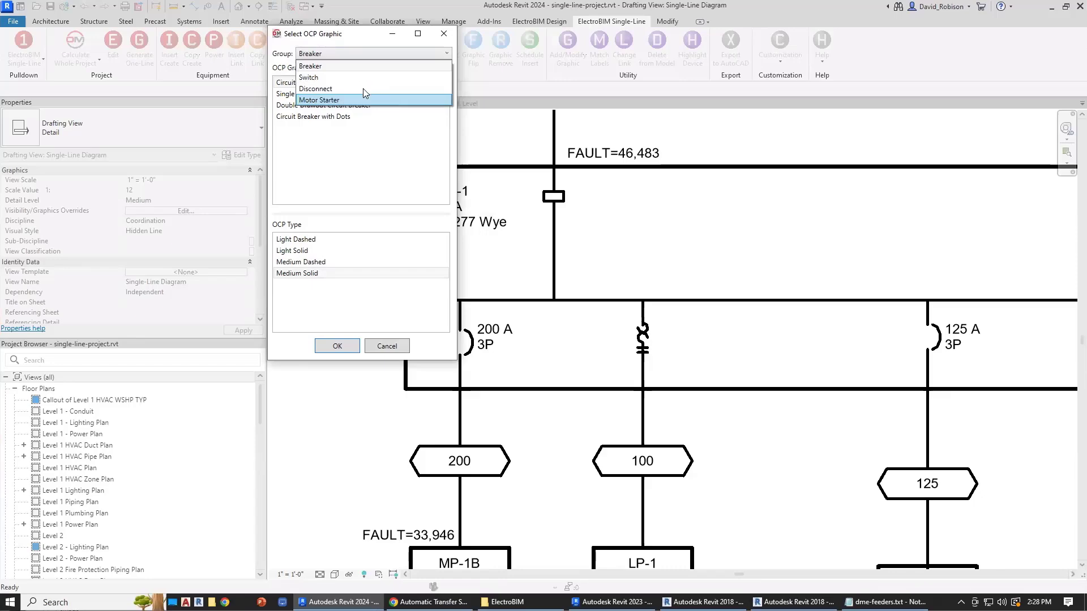
left_click(363, 89)
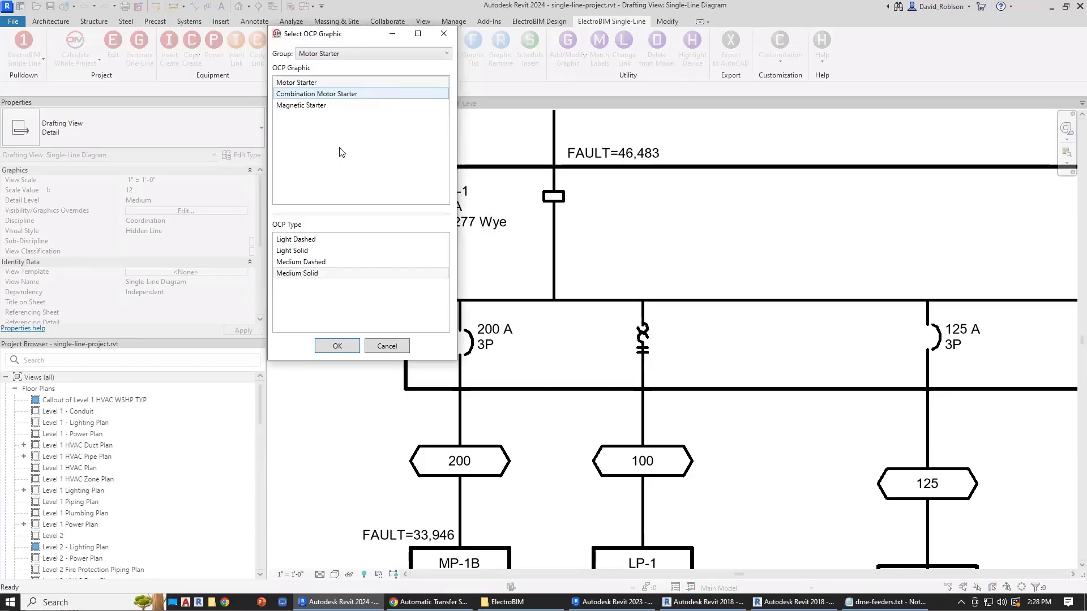
left_click(308, 105)
left_click(339, 346)
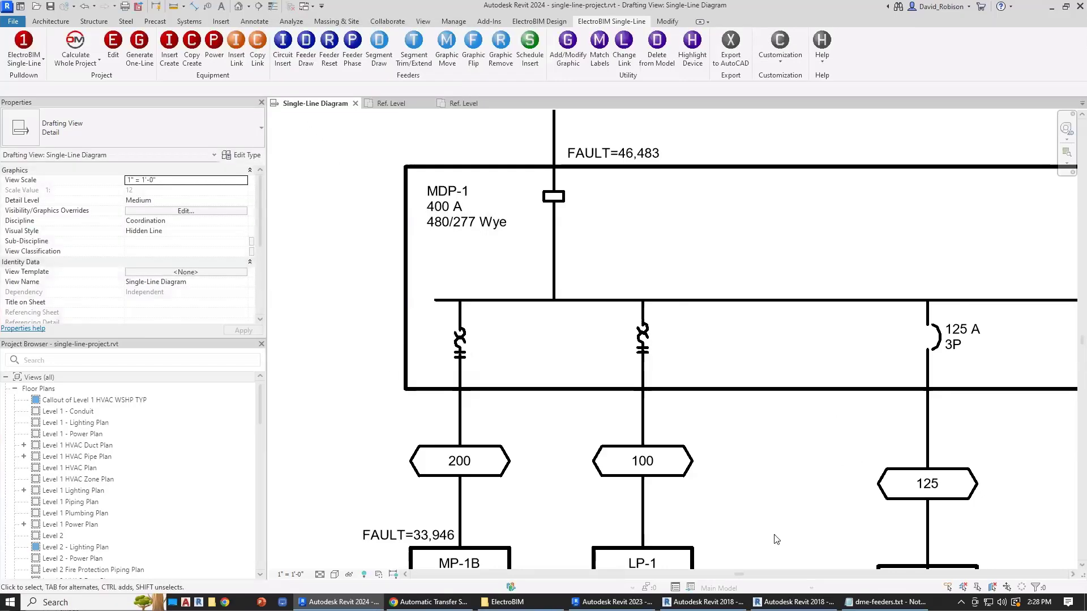
Examine the available line types of the MP-1B magnetic starter and feeder ID hexagon, and inspect the LP-1 feeder's circuit breaker.
left_click(792, 601)
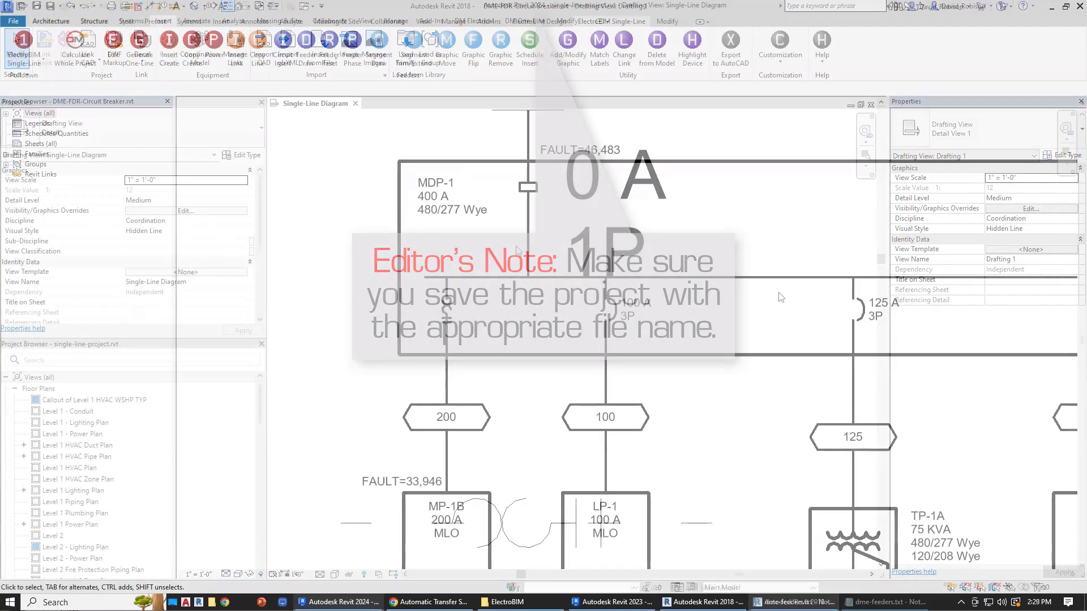
left_click(445, 306)
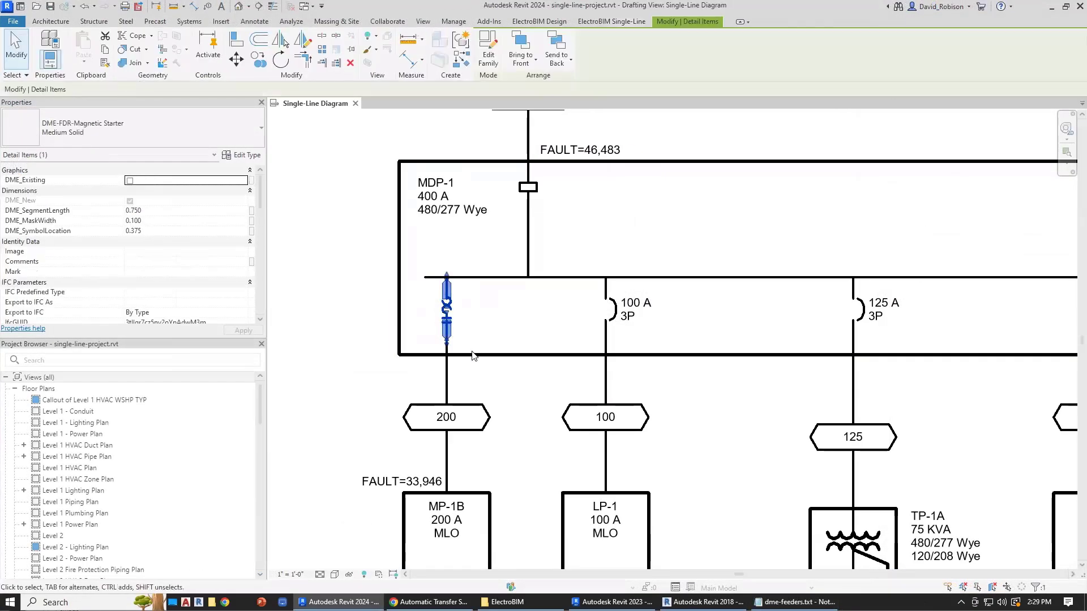
left_click(502, 341)
left_click(449, 286)
left_click(128, 127)
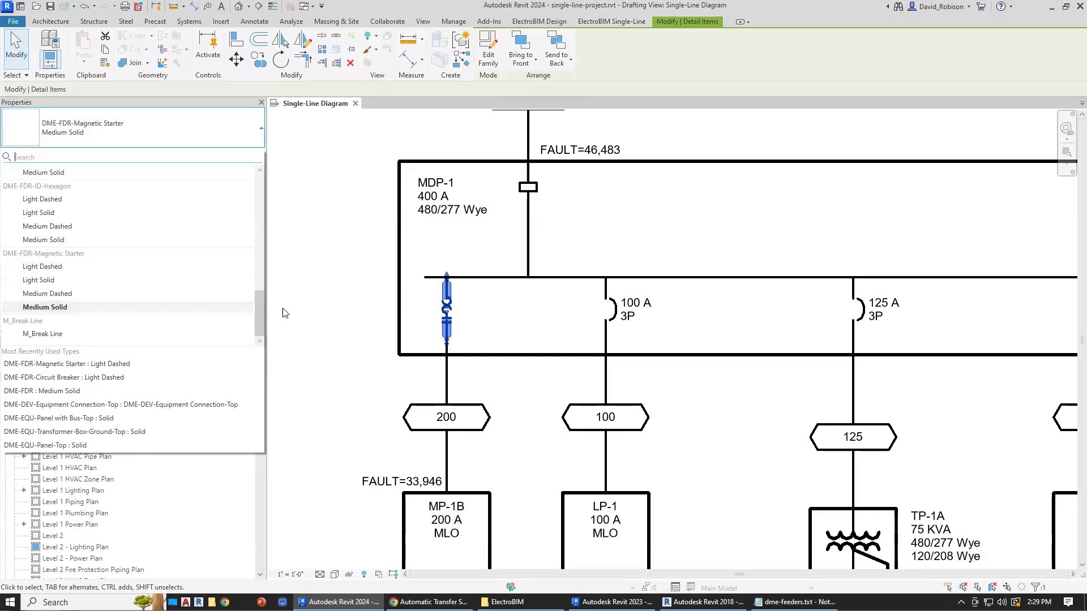
left_click(450, 386)
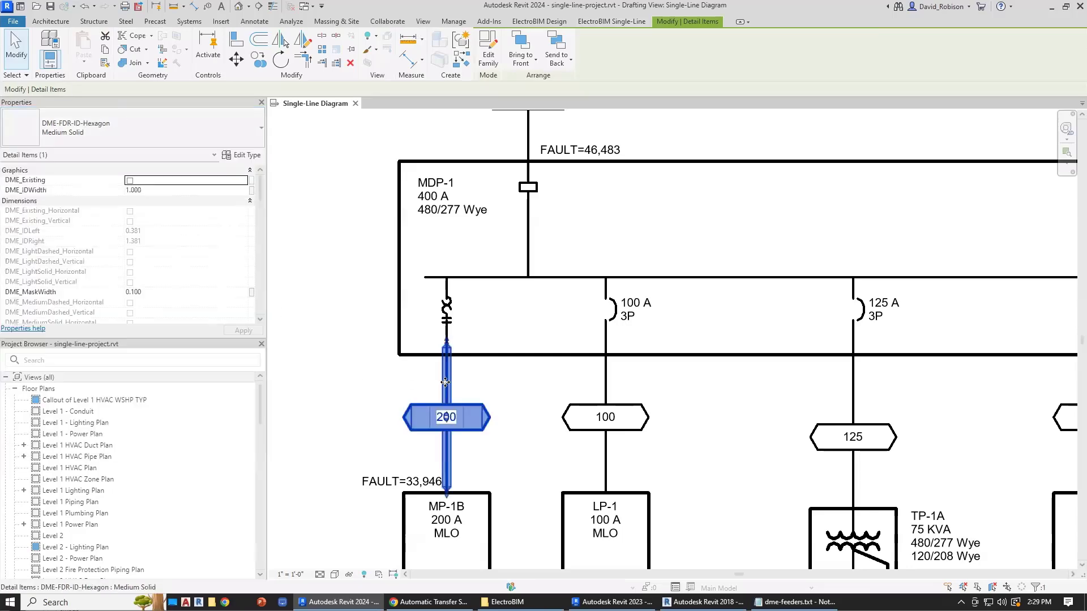
left_click(143, 128)
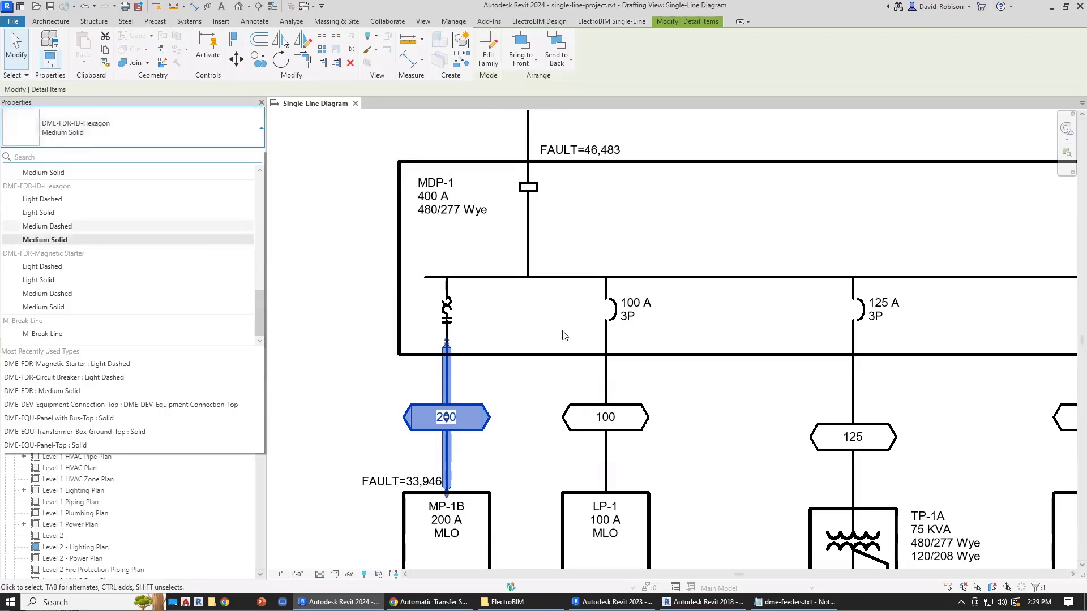
left_click(605, 306)
left_click(605, 306)
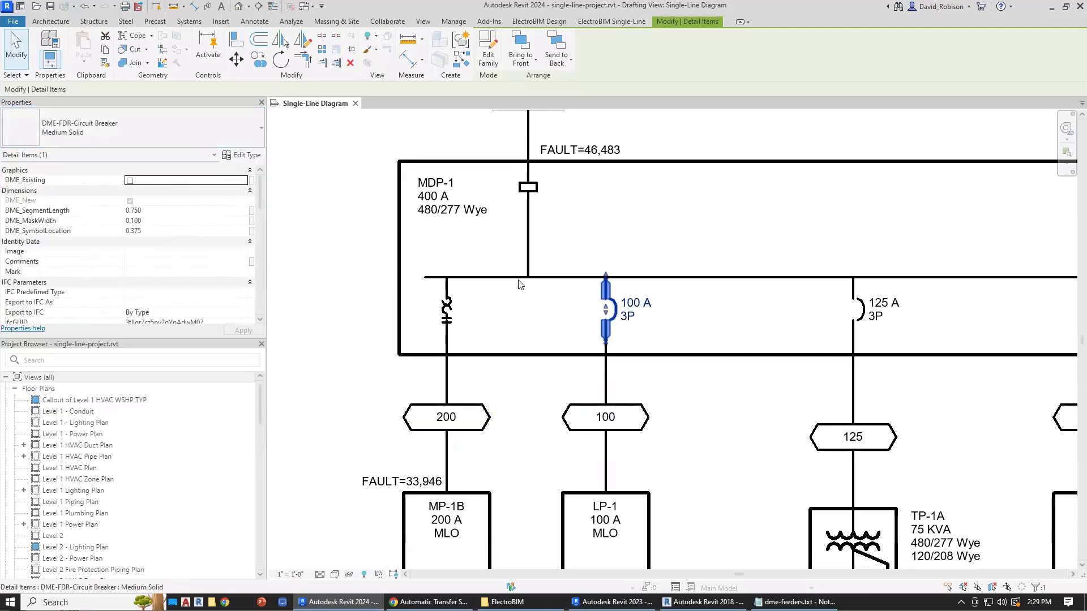
left_click(674, 408)
Set the LP-1 feeder's segment type to Light Solid with Feeder Phase.
scroll(756, 404, "down", 3)
scroll(572, 356, "up", 4)
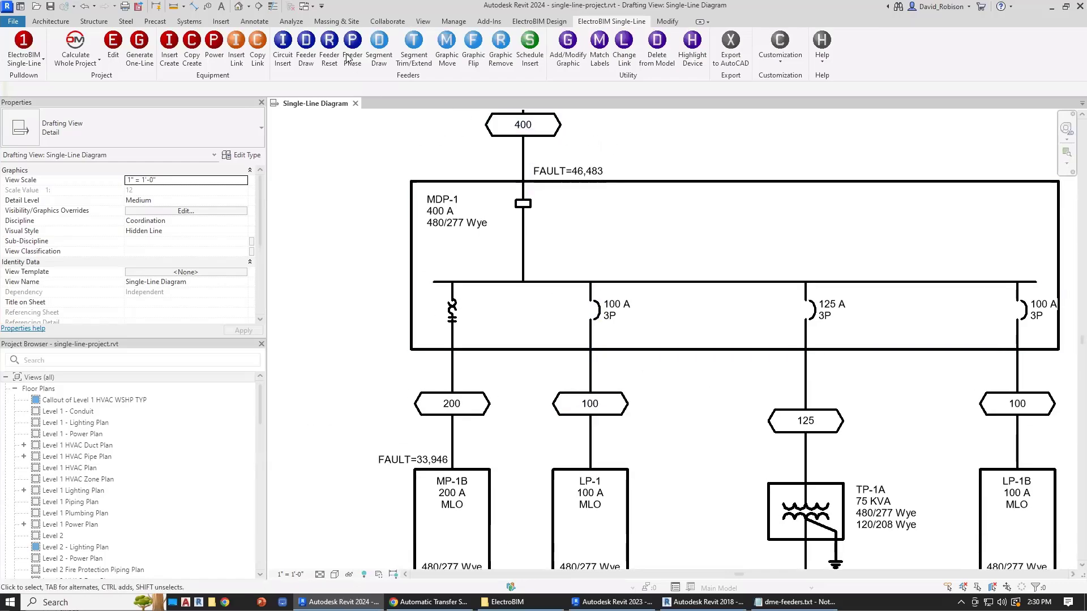
left_click(328, 47)
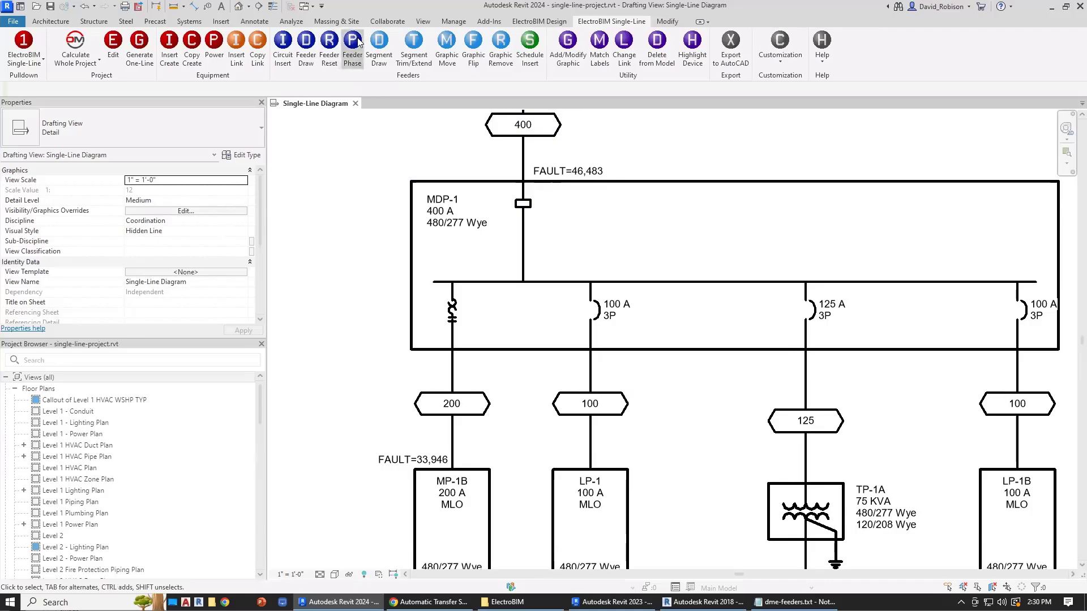
left_click(594, 292)
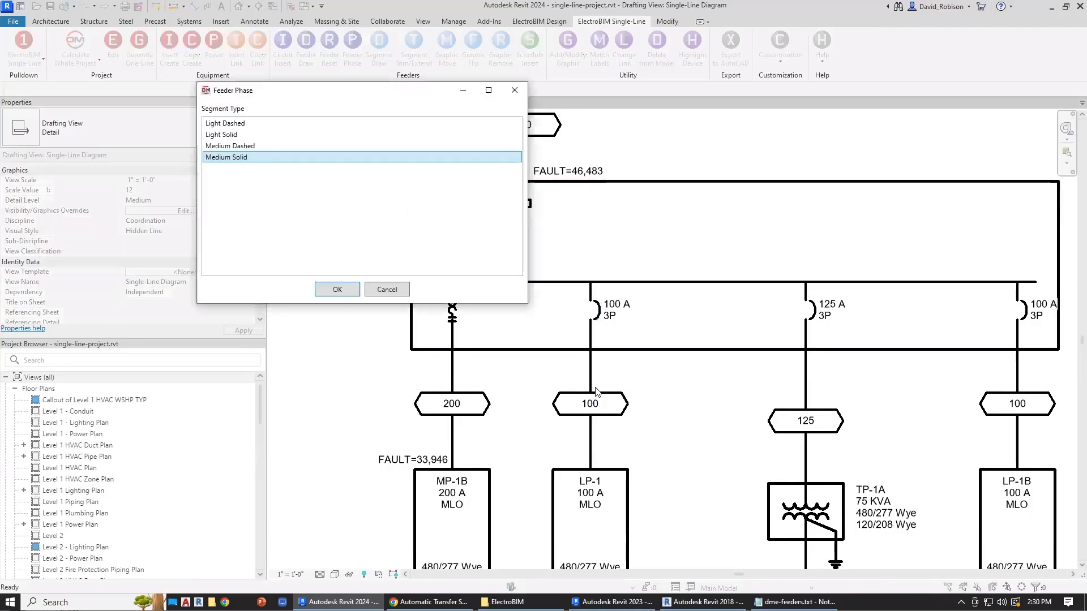
left_click(235, 135)
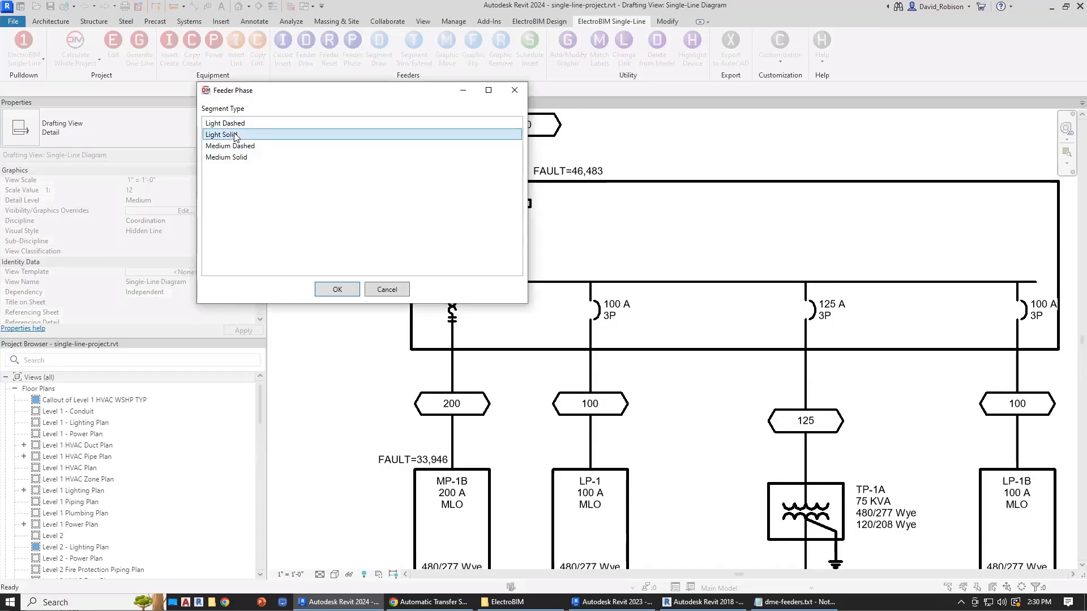
left_click(333, 290)
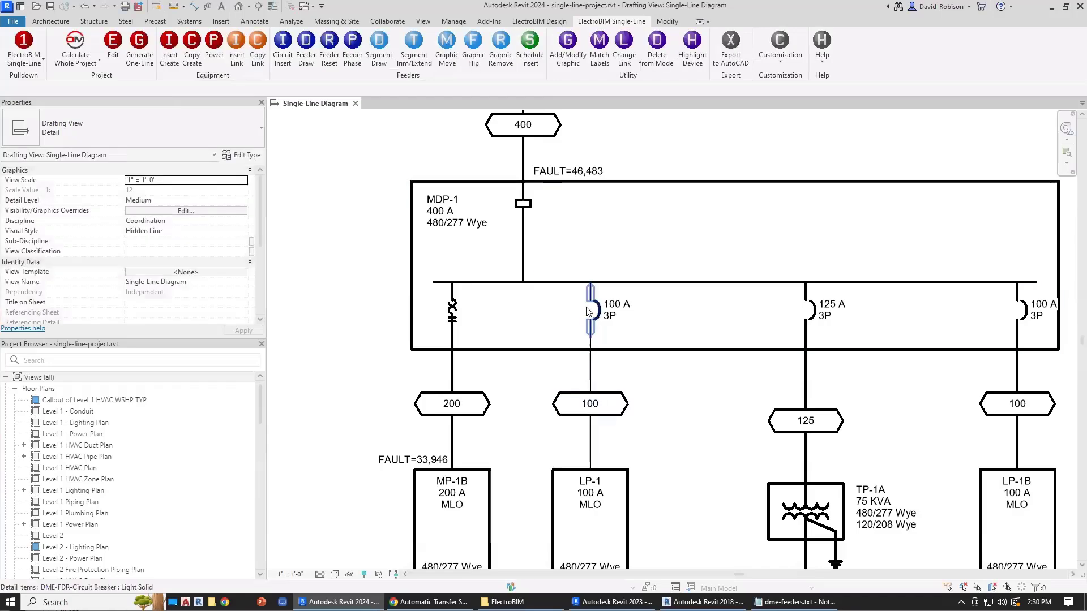
Set the segment type of the 125 A feeder from MDP-1 to TP-1A to Light Dashed with Feeder Phase.
scroll(590, 308, "up", 3)
middle_click_drag(704, 325, 587, 318)
left_click(352, 48)
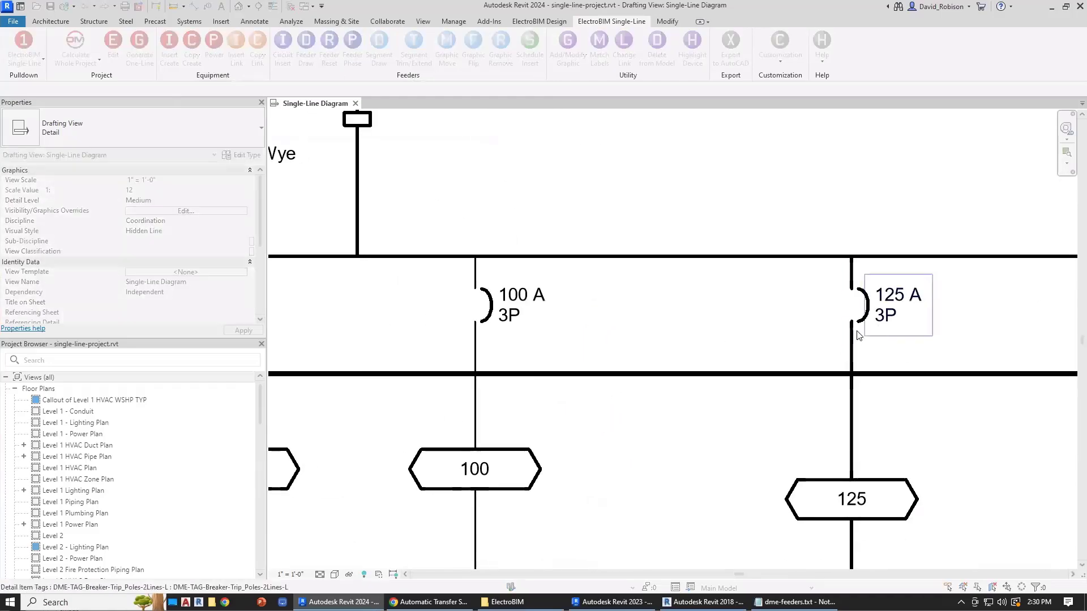
left_click(852, 339)
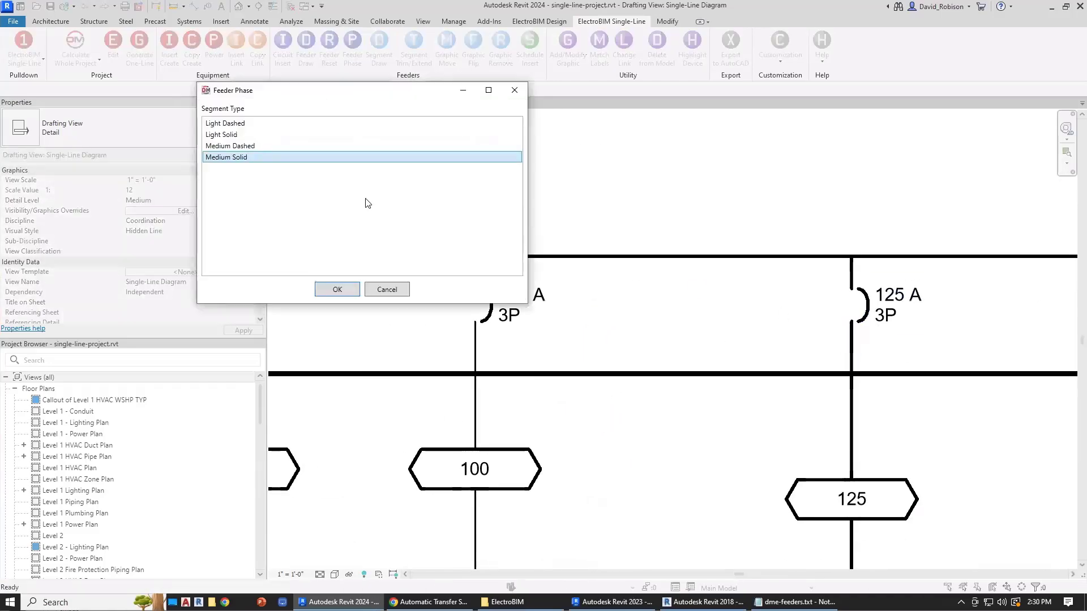
left_click(252, 124)
left_click(337, 289)
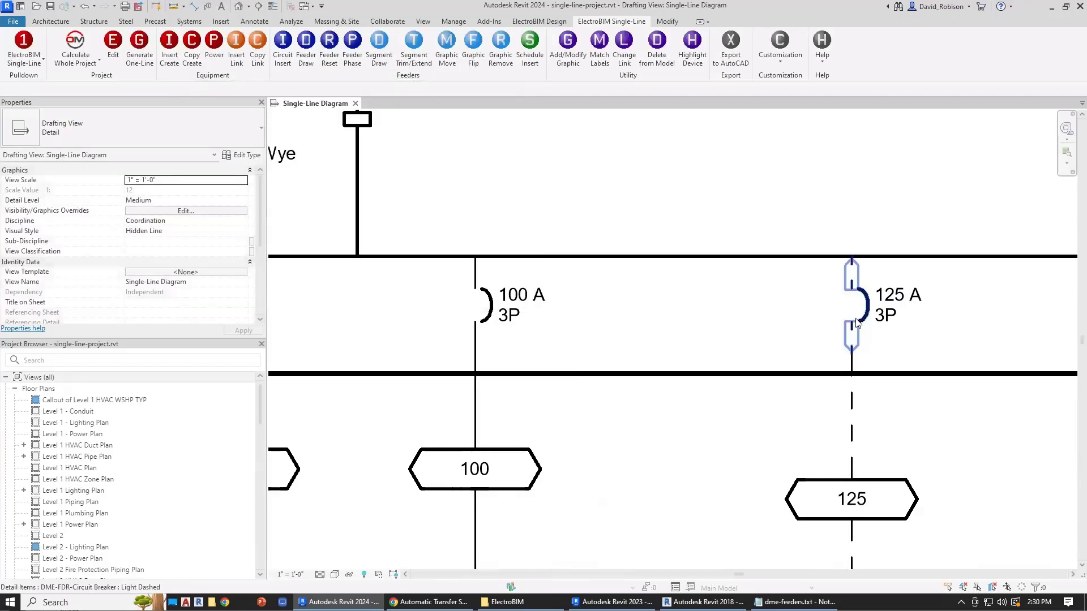
Set the segment type of the feeder between transformer TP-2A and panel PP-2A to Medium Dashed with Feeder Phase.
scroll(628, 327, "down", 5)
scroll(628, 326, "down", 2)
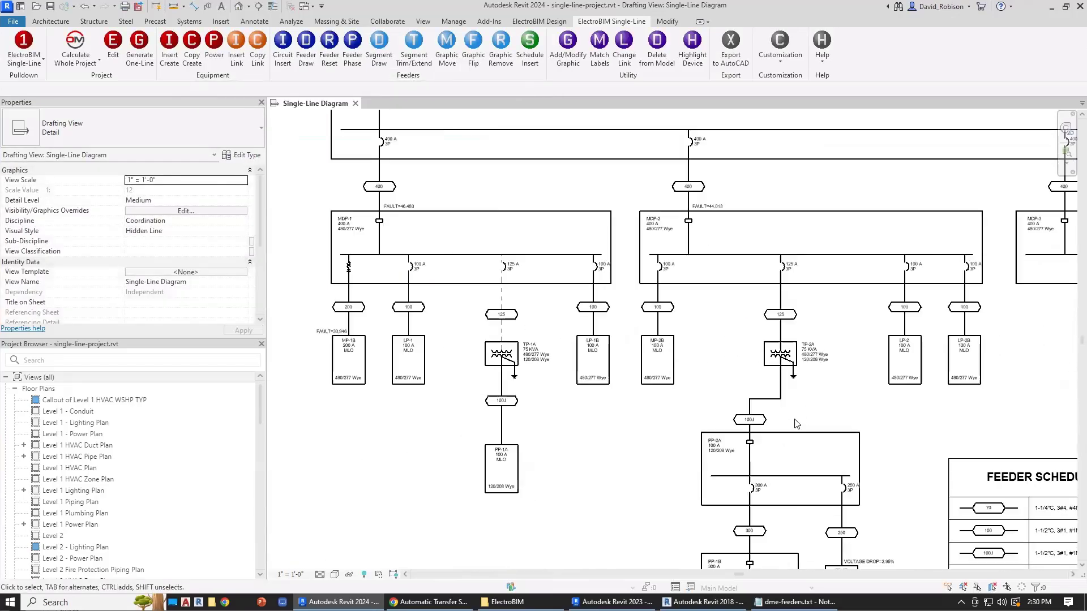
scroll(735, 422, "up", 4)
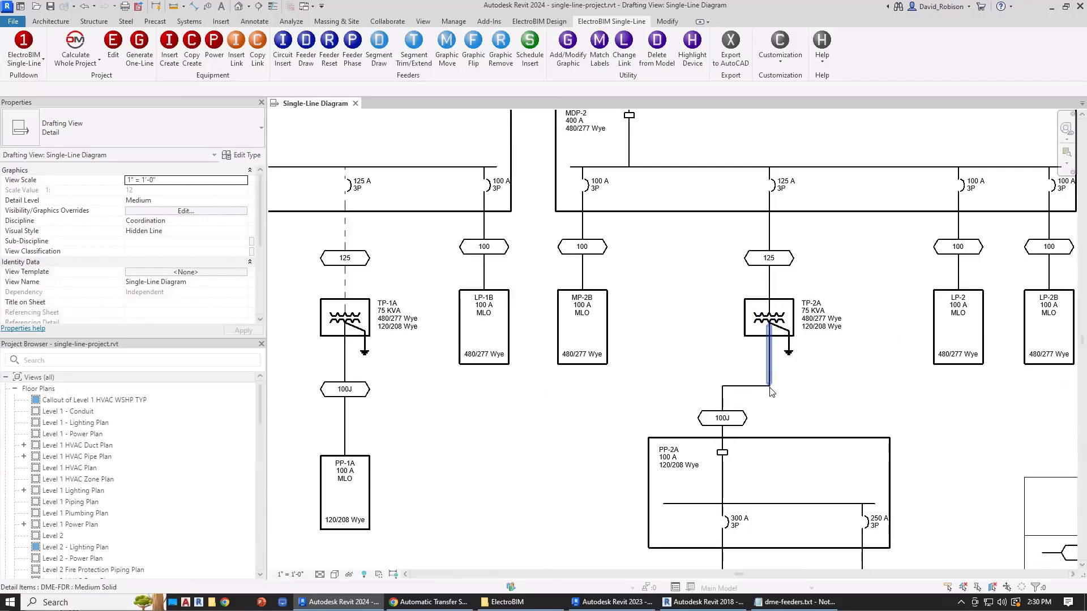
left_click(352, 45)
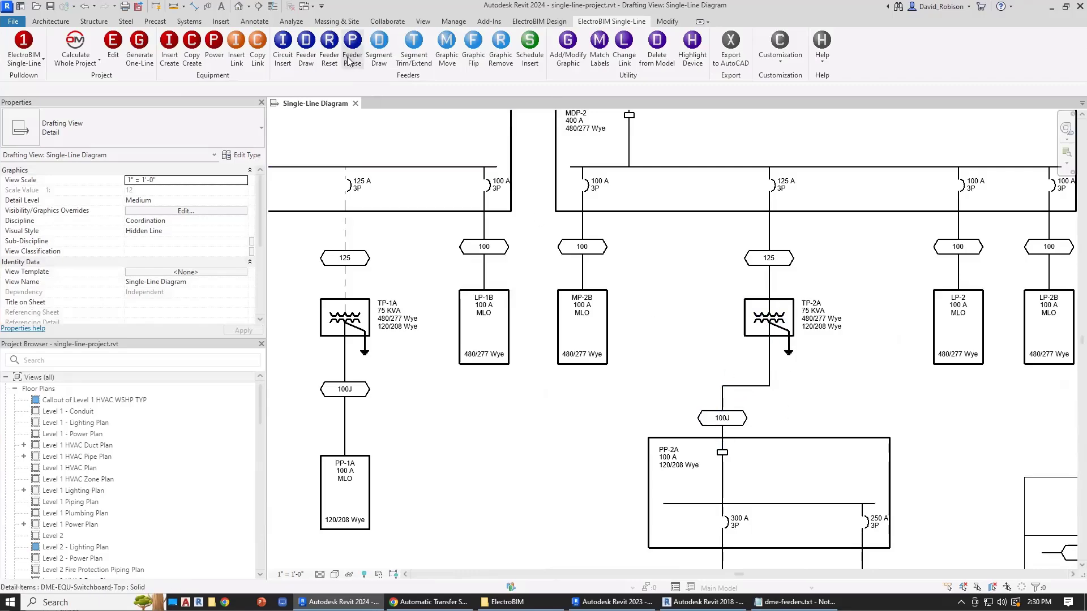
left_click(746, 387)
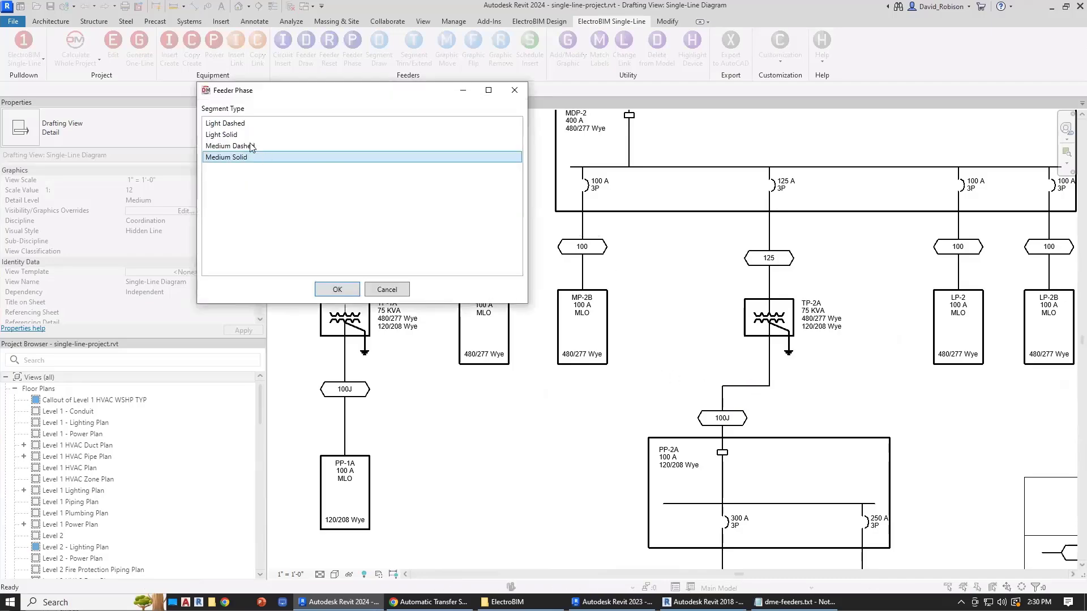
left_click(252, 146)
left_click(337, 289)
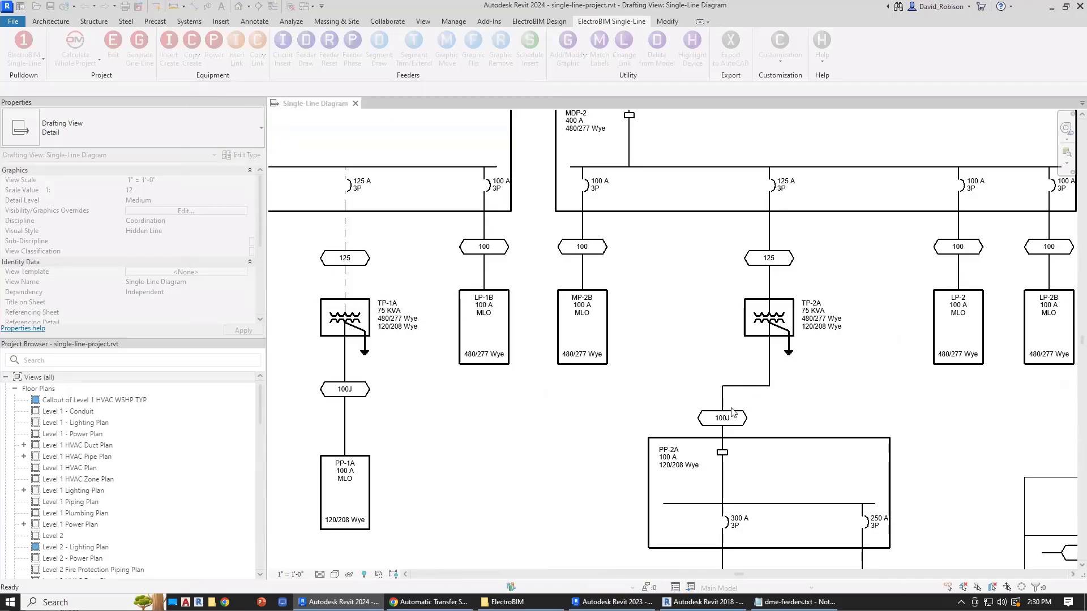
scroll(704, 366, "up", 3)
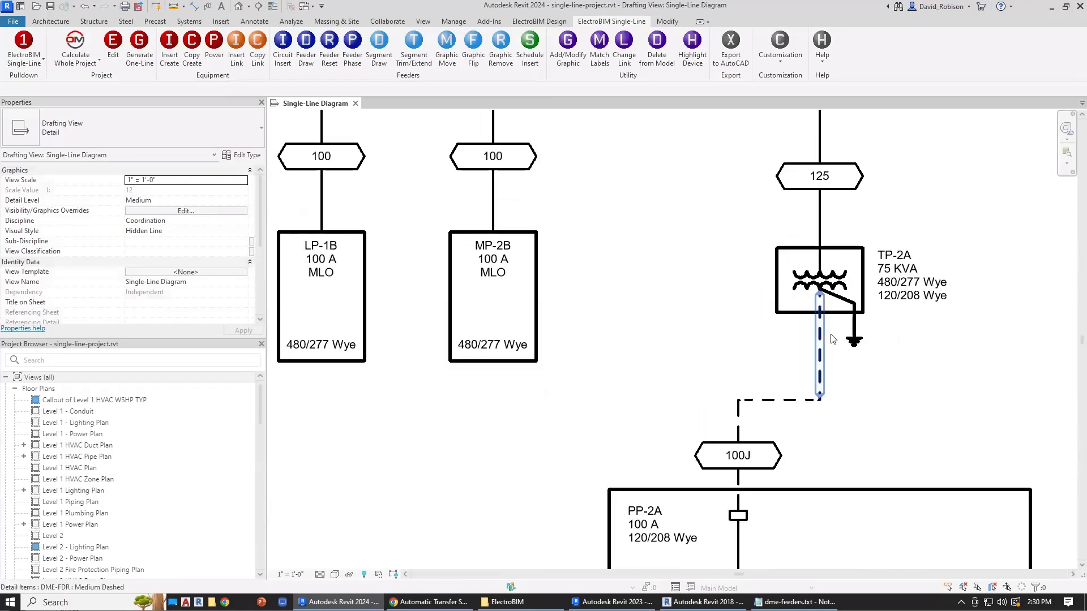